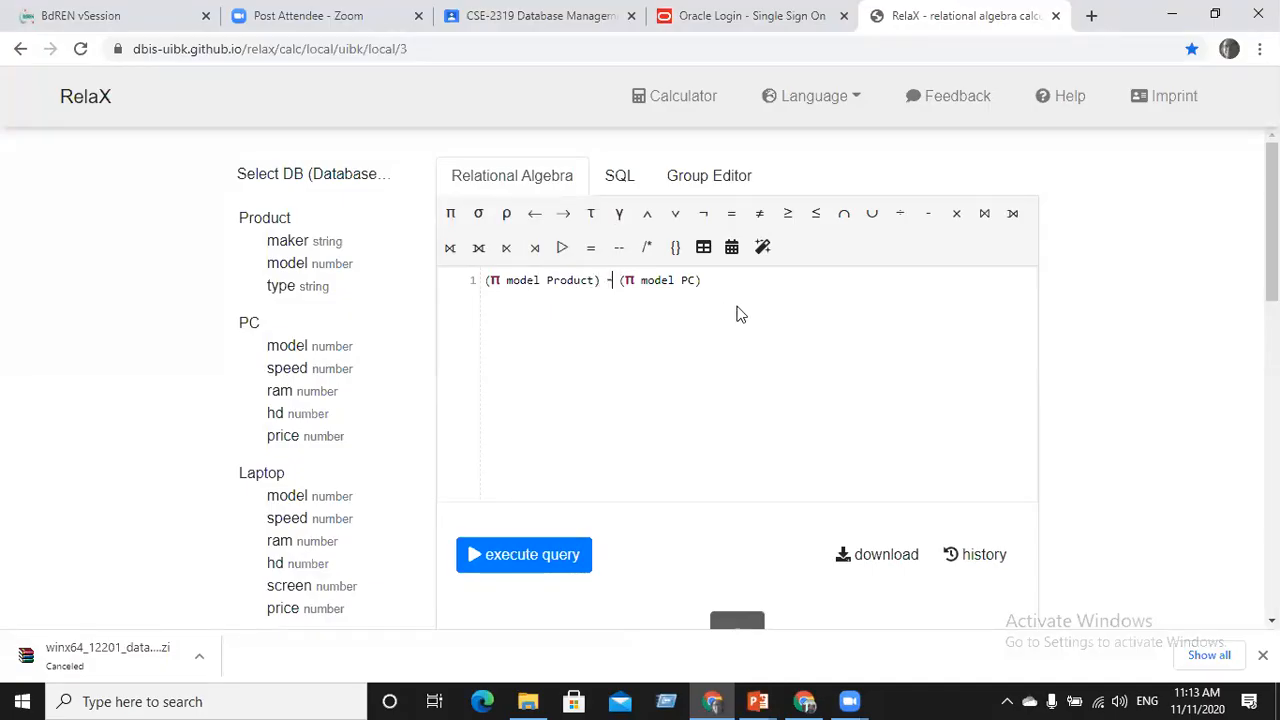
Replace the difference operator with ∩ and type the name PC_MODEL before the query
{"action": "key", "text": "BackSpace"}
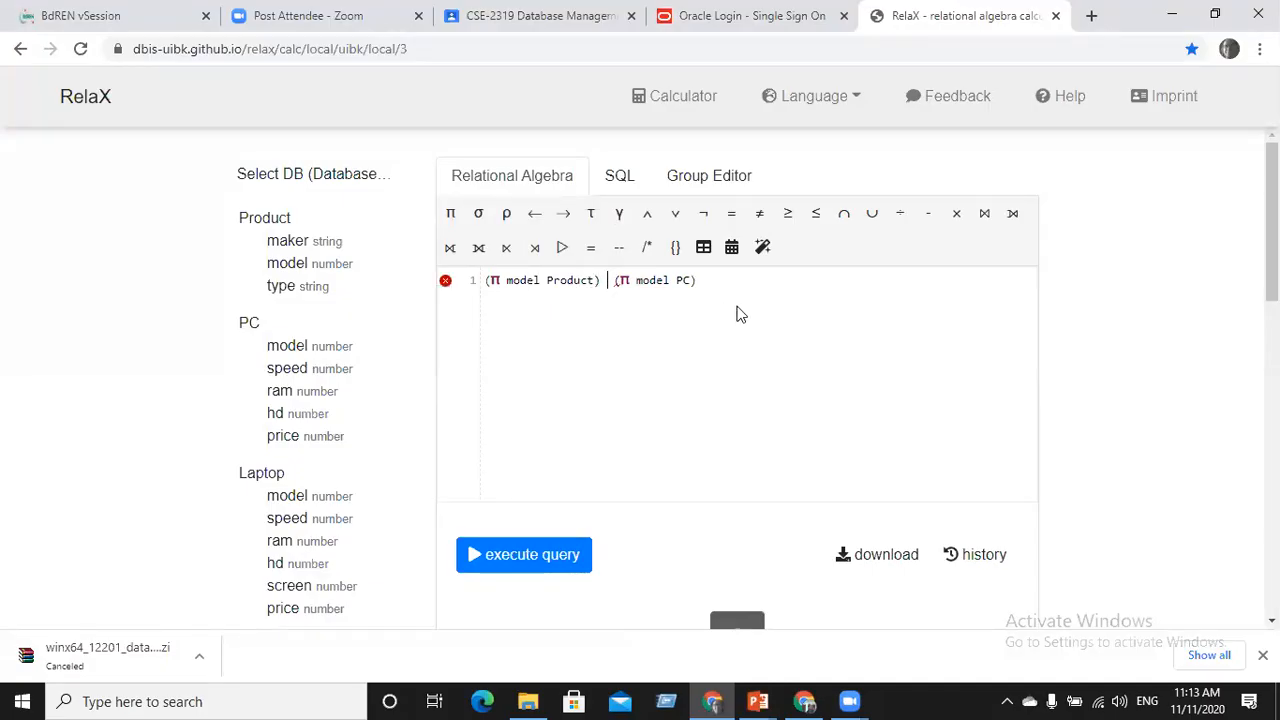
{"action": "left_click", "coordinate": [844, 213]}
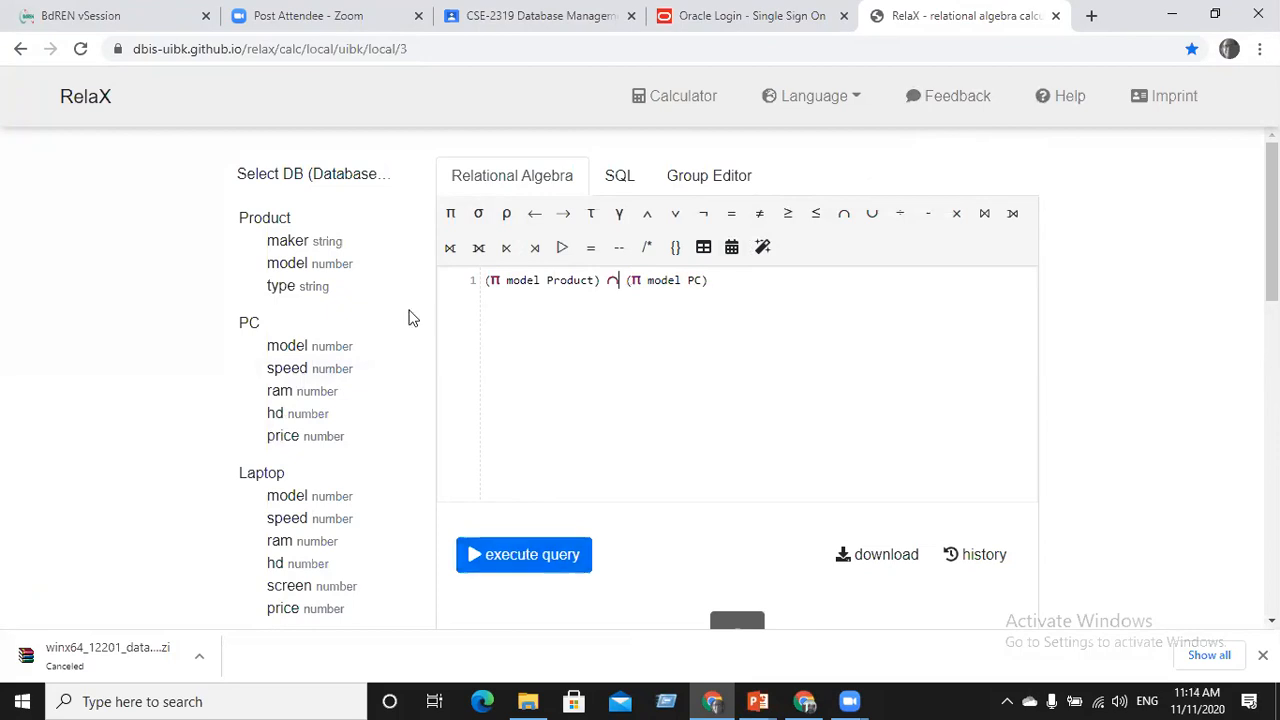
{"action": "type", "text": "PC"}
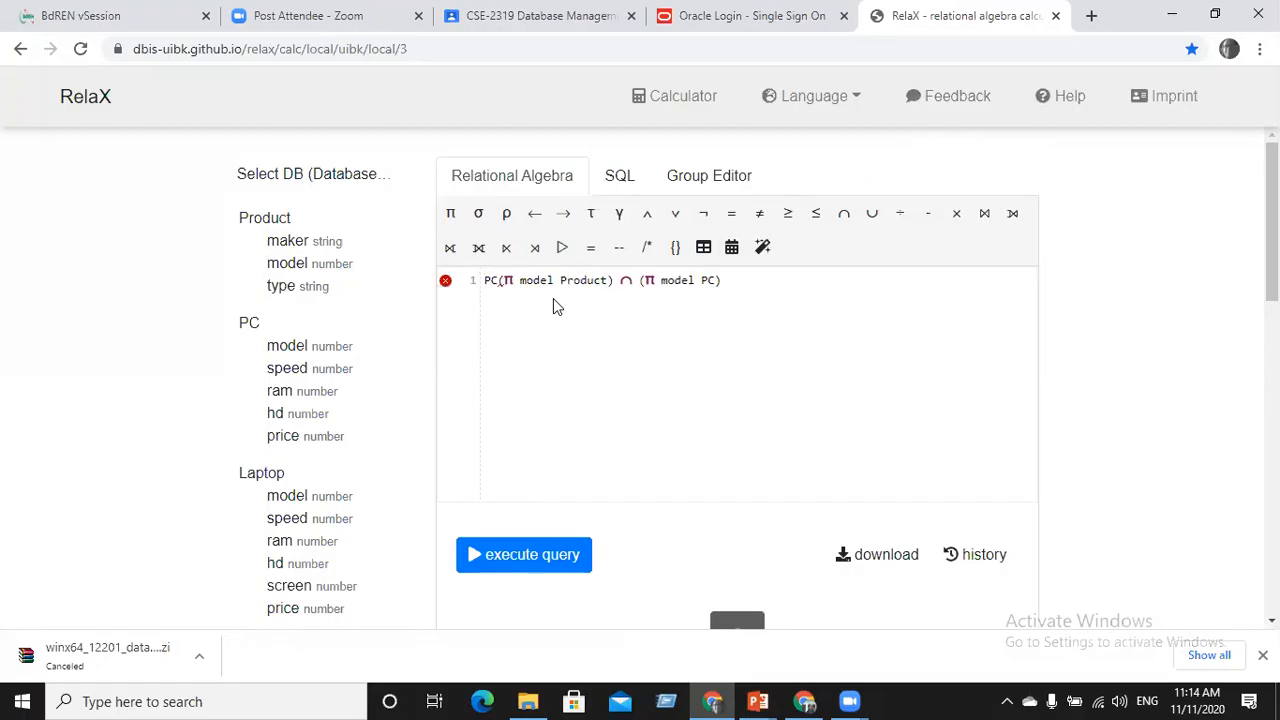
{"action": "key", "text": "BackSpace"}
{"action": "type", "text": "_MODEL"}
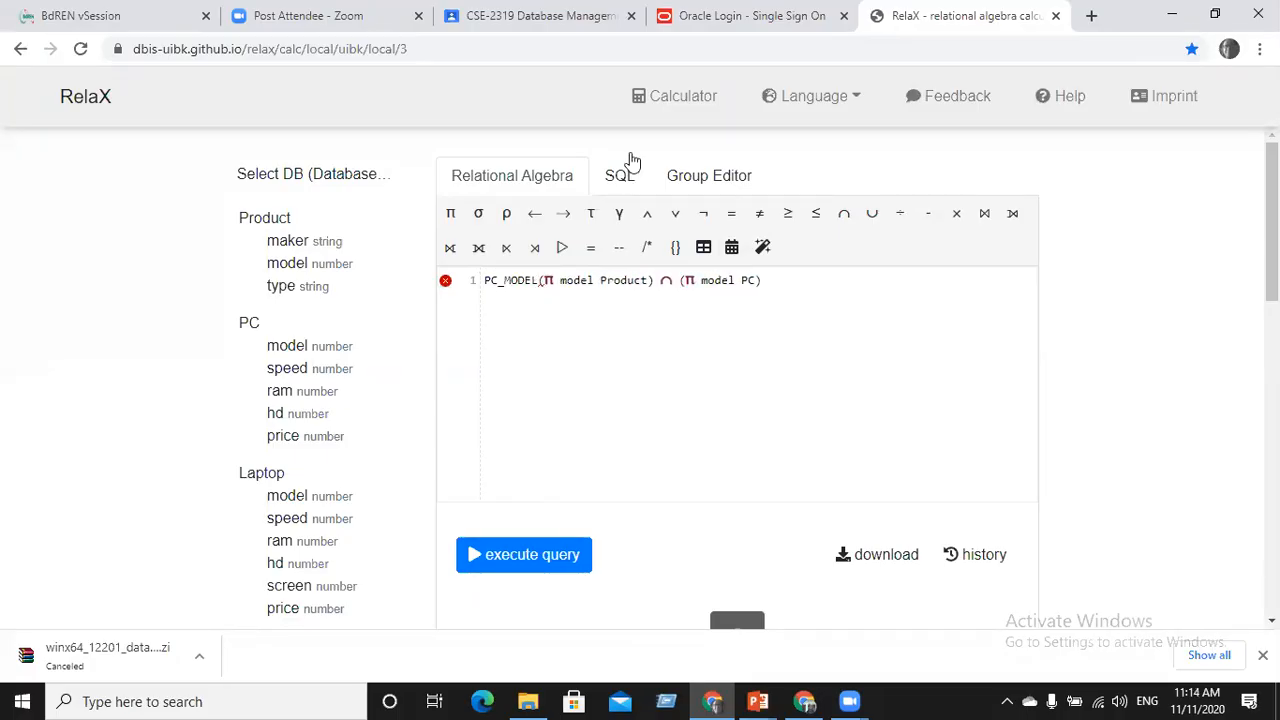
Assign the intersection to PC_MODEL with ←, run it, and start wrapping it in parentheses
{"action": "left_click", "coordinate": [536, 220]}
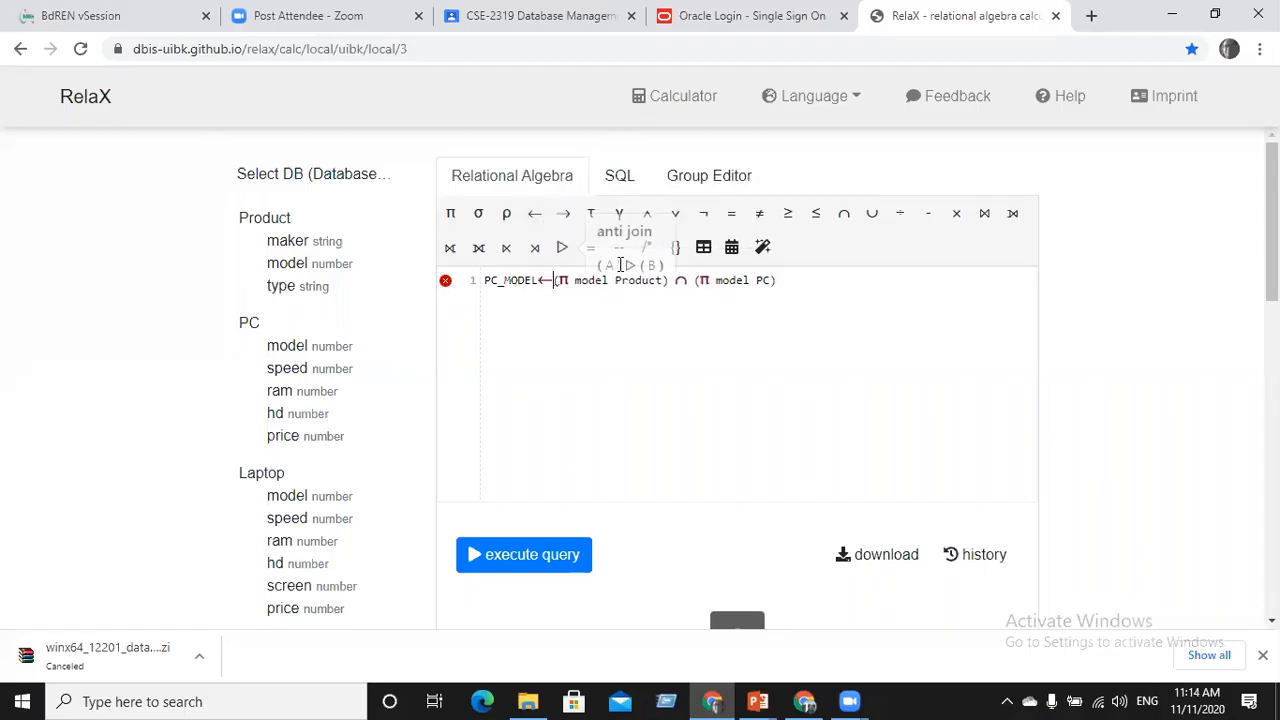
{"action": "left_click", "coordinate": [540, 280]}
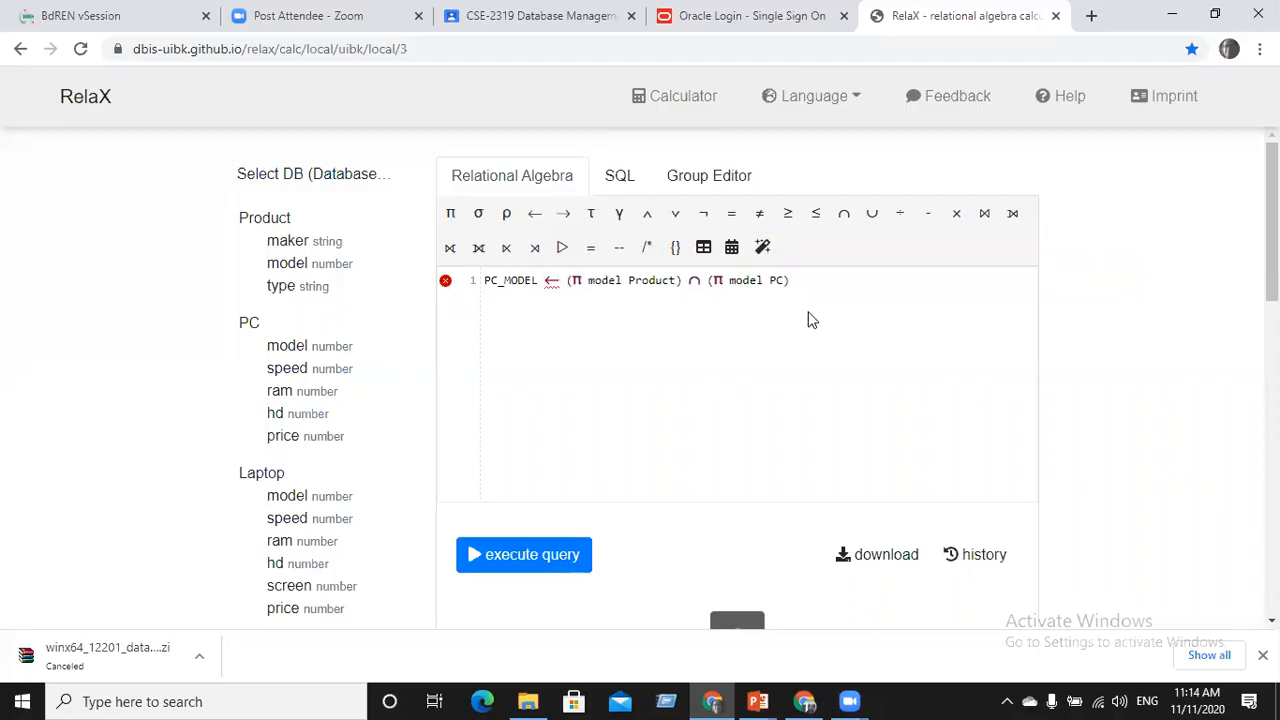
{"action": "left_click", "coordinate": [514, 558]}
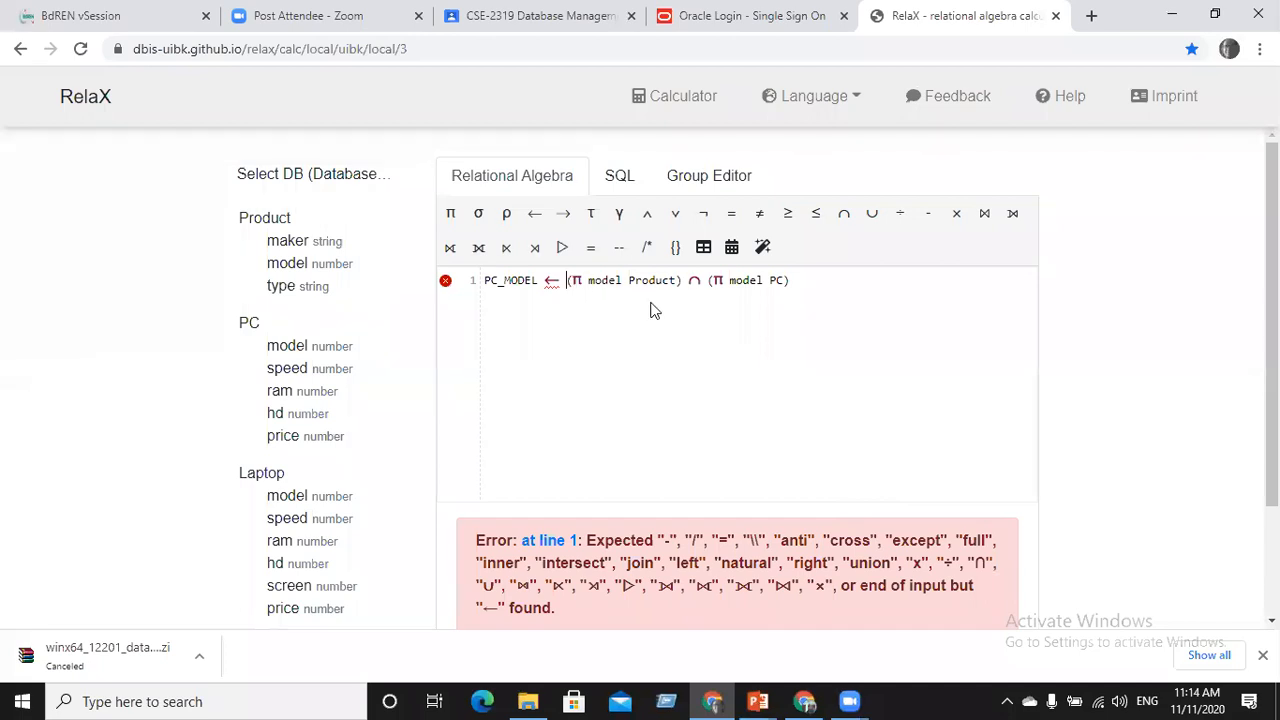
{"action": "type", "text": "("}
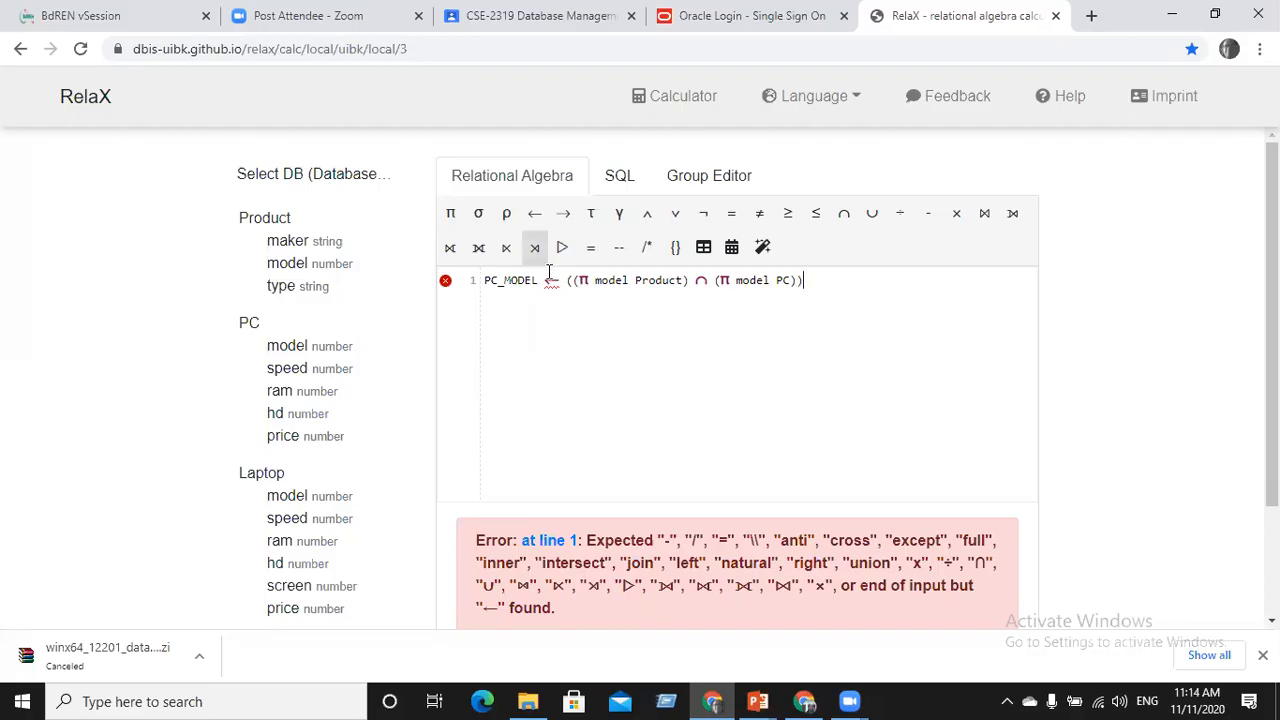
Remove the PC_MODEL ← prefix and run the plain model intersection, returning 13 rows
{"action": "left_click_drag", "start_coordinate": [565, 279], "coordinate": [456, 275]}
{"action": "key", "text": "BackSpace"}
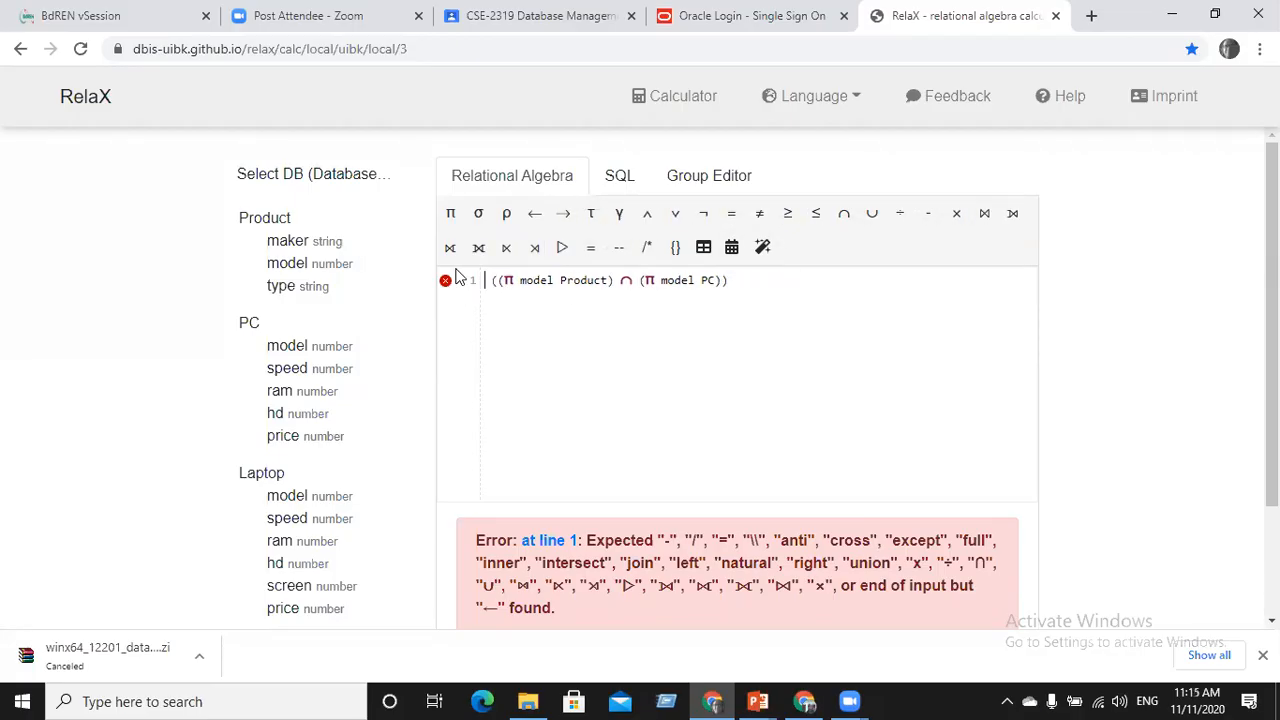
{"action": "key", "text": "ctrl+a"}
{"action": "key", "text": "BackSpace"}
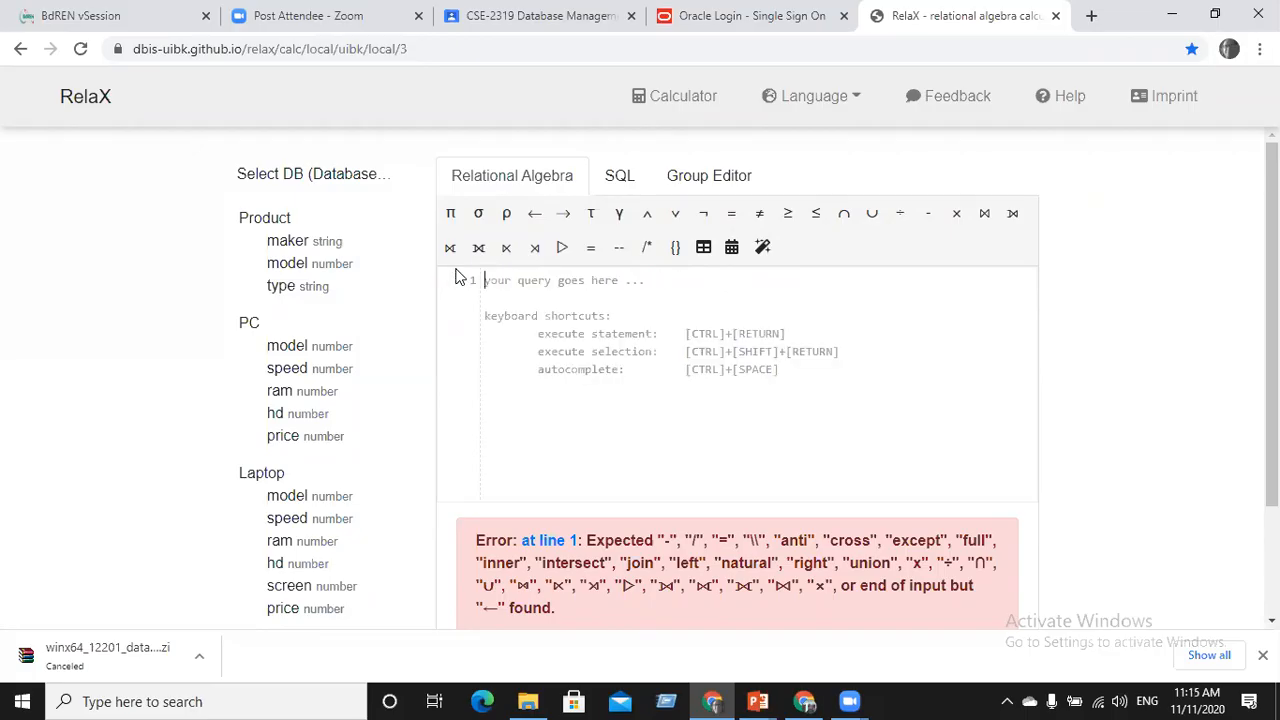
{"action": "key", "text": "ctrl+z"}
{"action": "key", "text": "ctrl+c"}
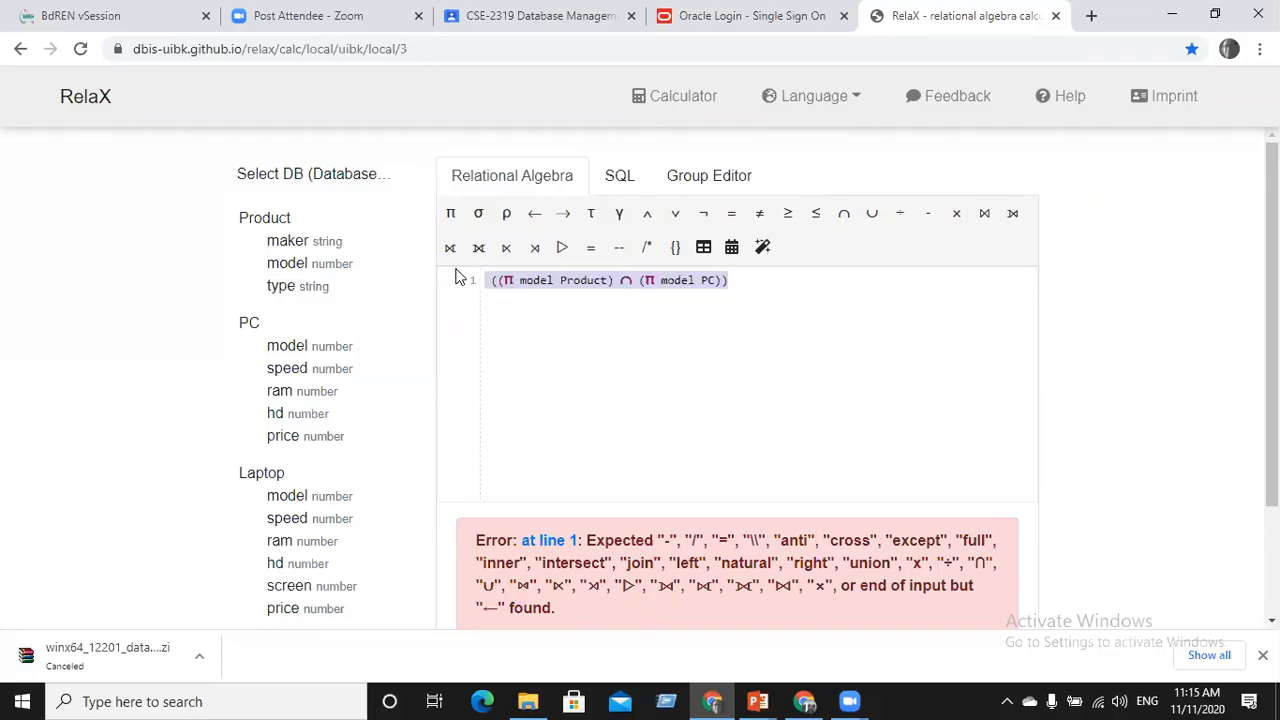
{"action": "left_click", "coordinate": [614, 347]}
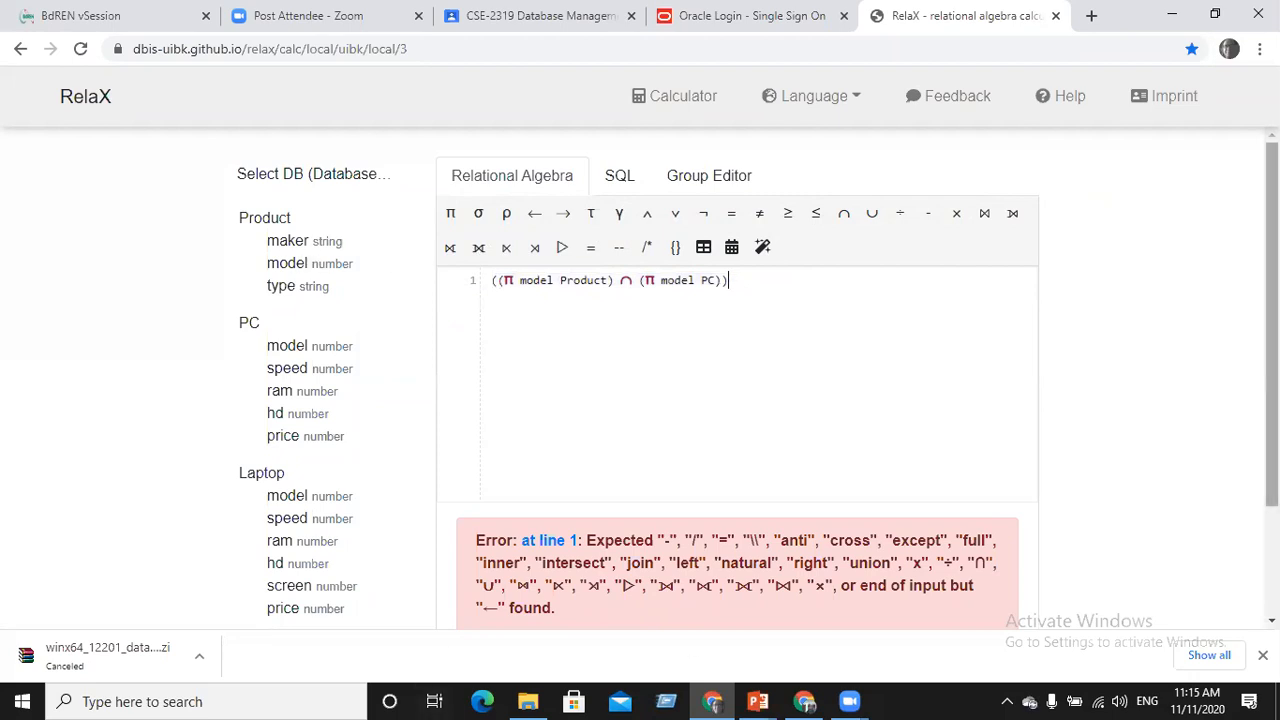
{"action": "scroll", "coordinate": [1243, 528], "scroll_direction": "down", "scroll_amount": 3}
{"action": "left_click", "coordinate": [560, 528]}
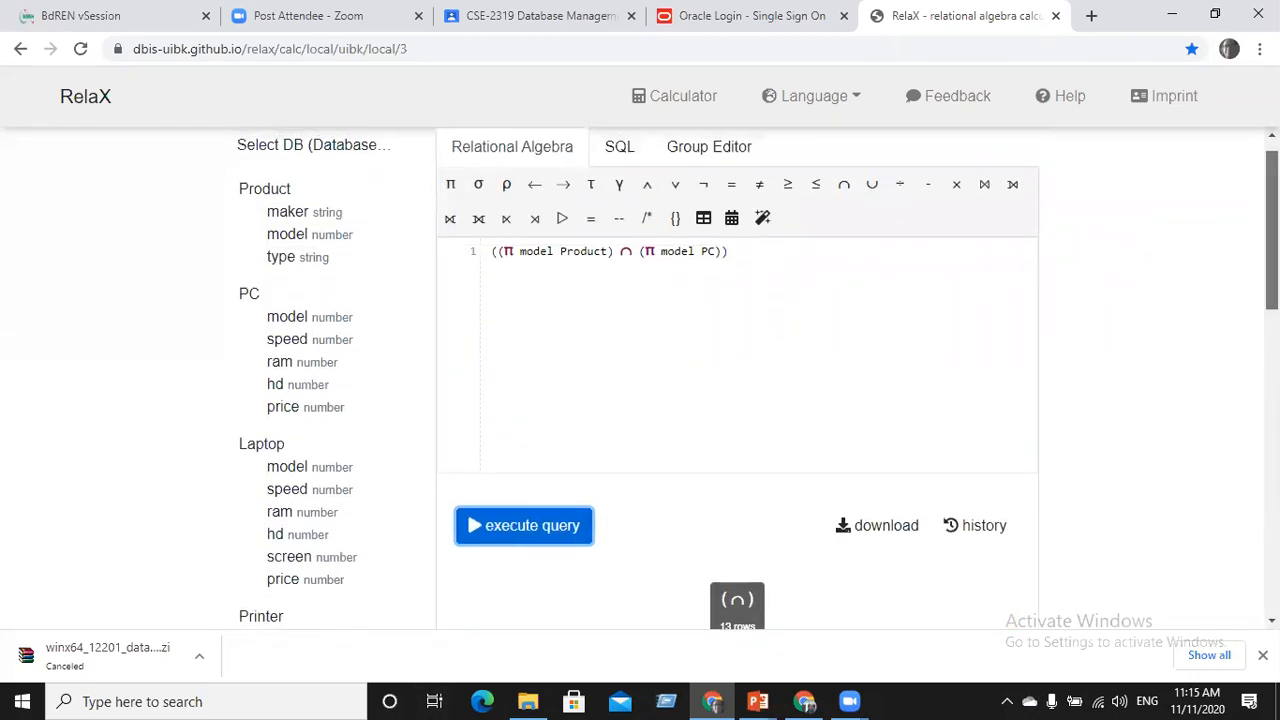
Prefix the query with PC_MODEL =, run it, then delete the equals sign
{"action": "scroll", "coordinate": [1234, 209], "scroll_direction": "up", "scroll_amount": 1}
{"action": "left_click", "coordinate": [491, 278]}
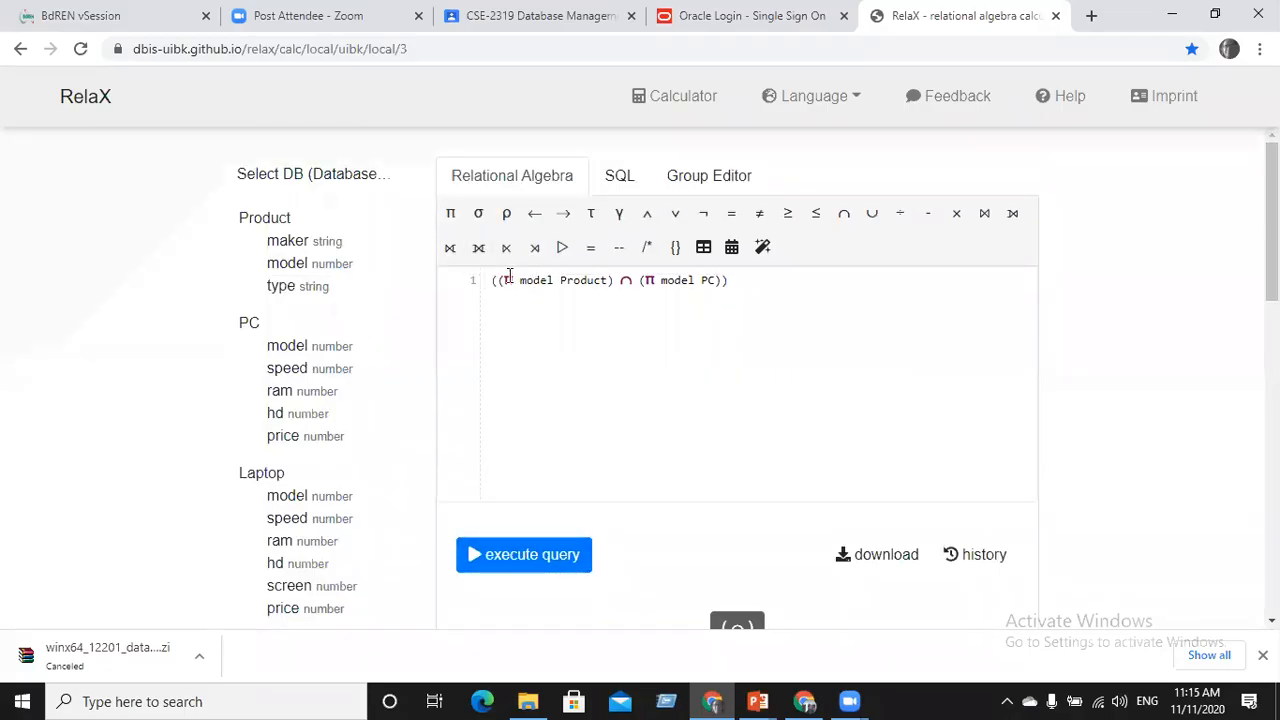
{"action": "key", "text": "ctrl+v"}
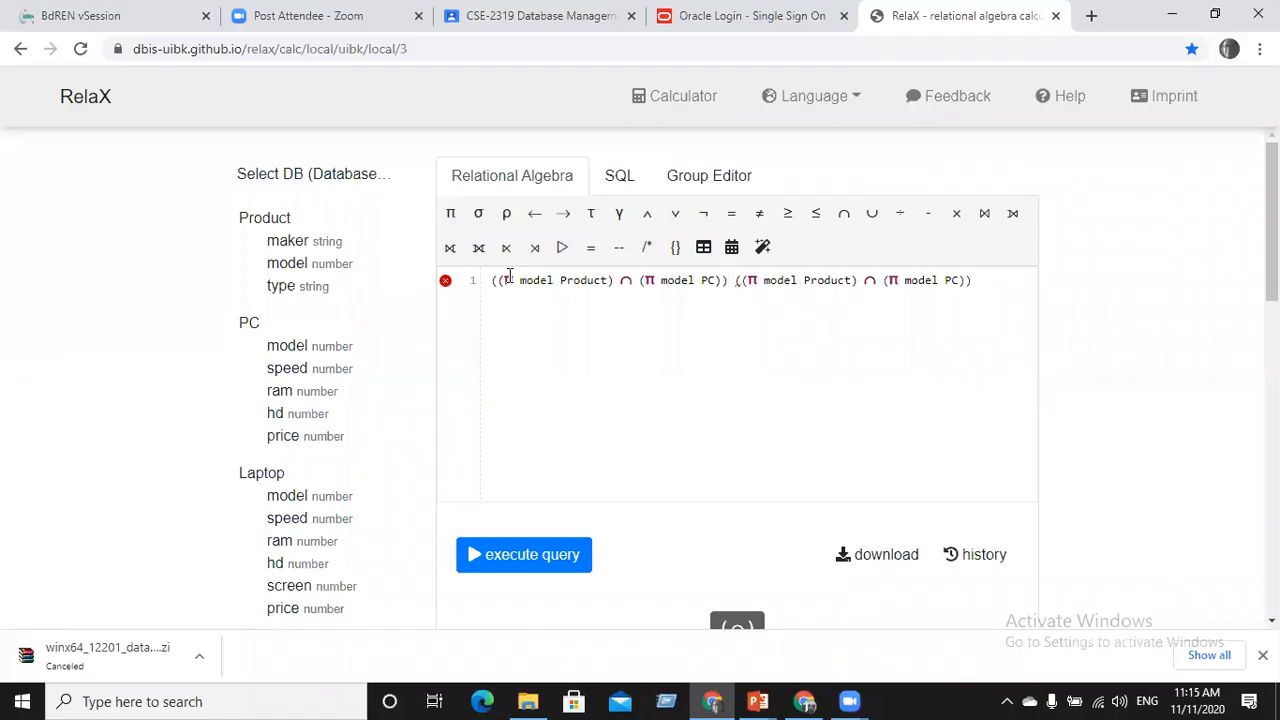
{"action": "key", "text": "ctrl+z"}
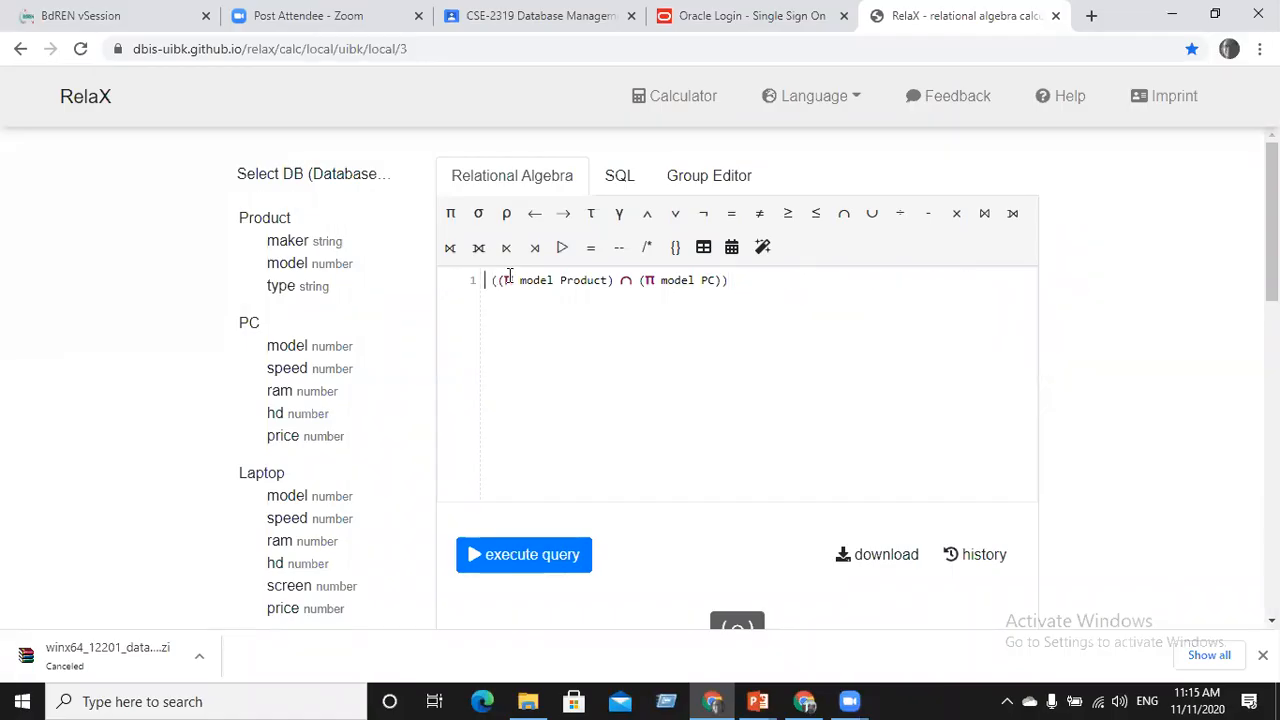
{"action": "type", "text": "PC_M "}
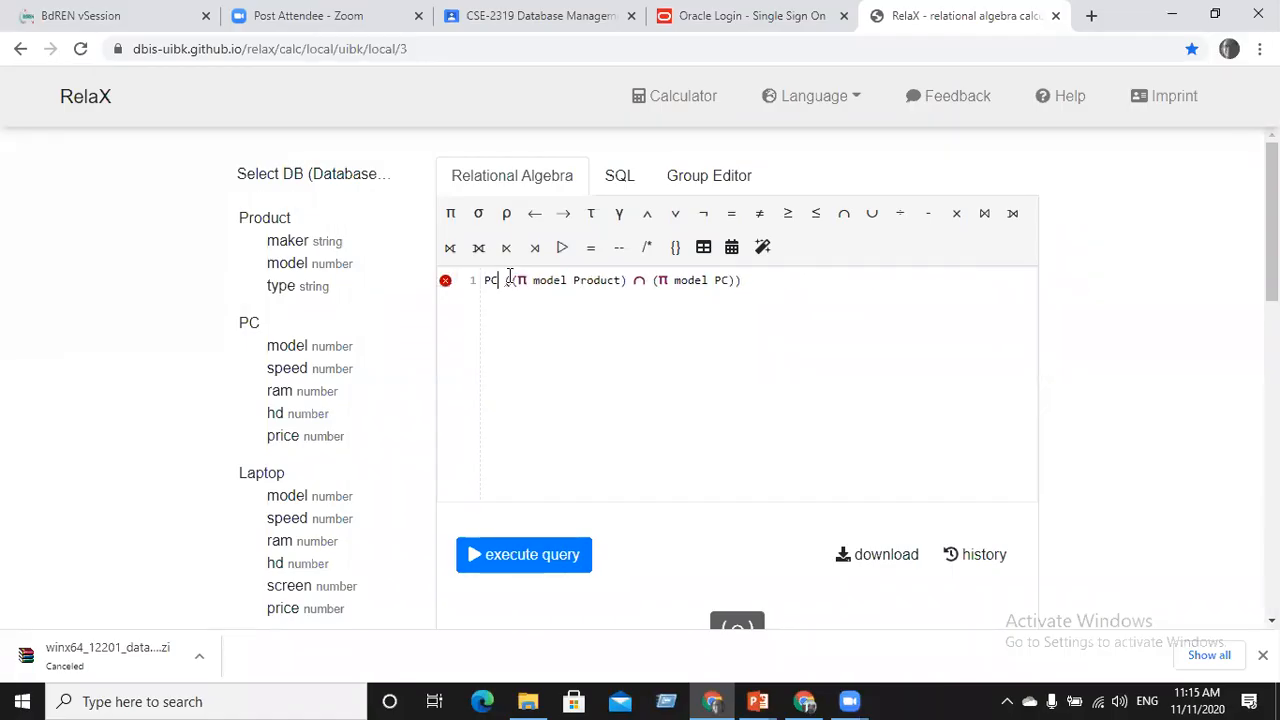
{"action": "type", "text": "ODEL"}
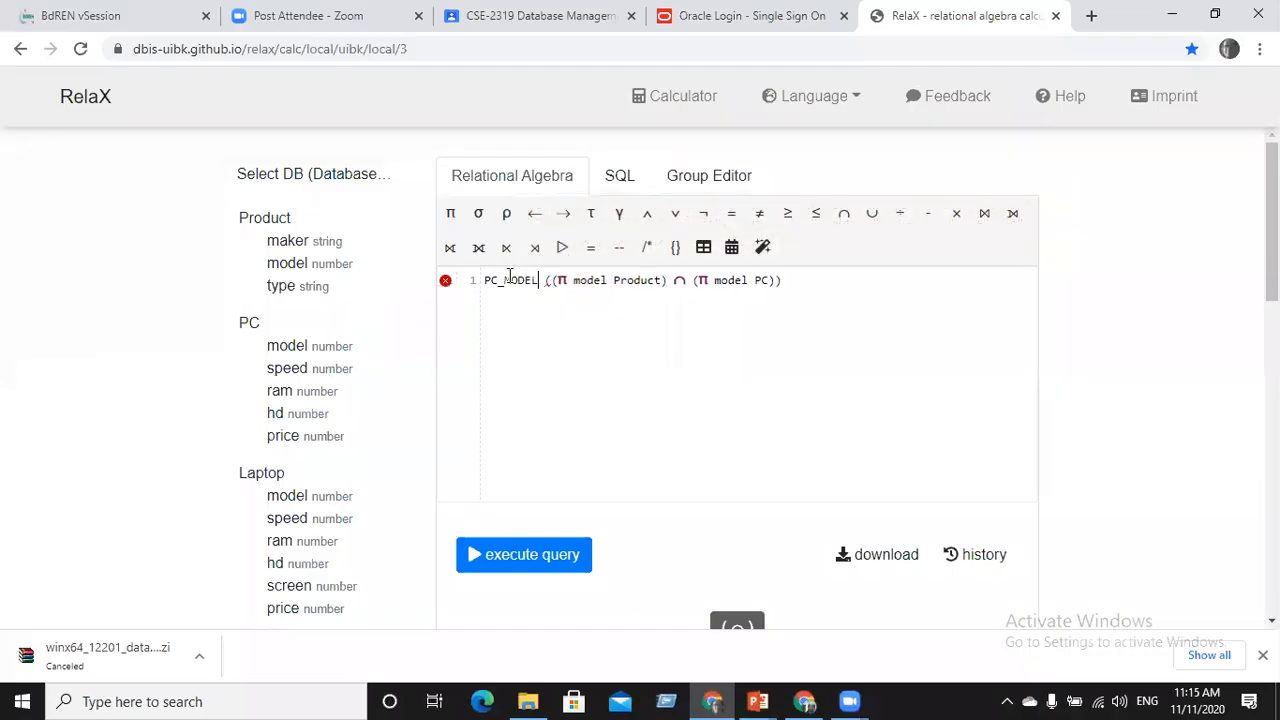
{"action": "type", "text": " ="}
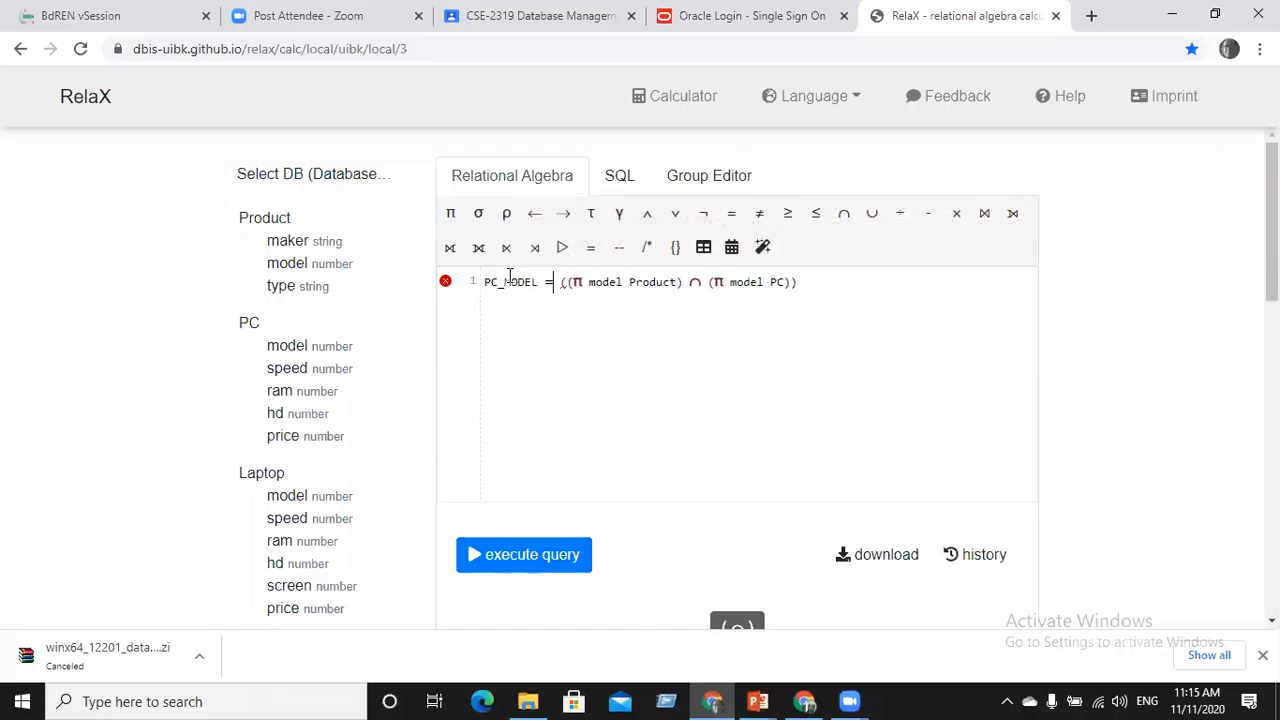
{"action": "key", "text": "ctrl+Return"}
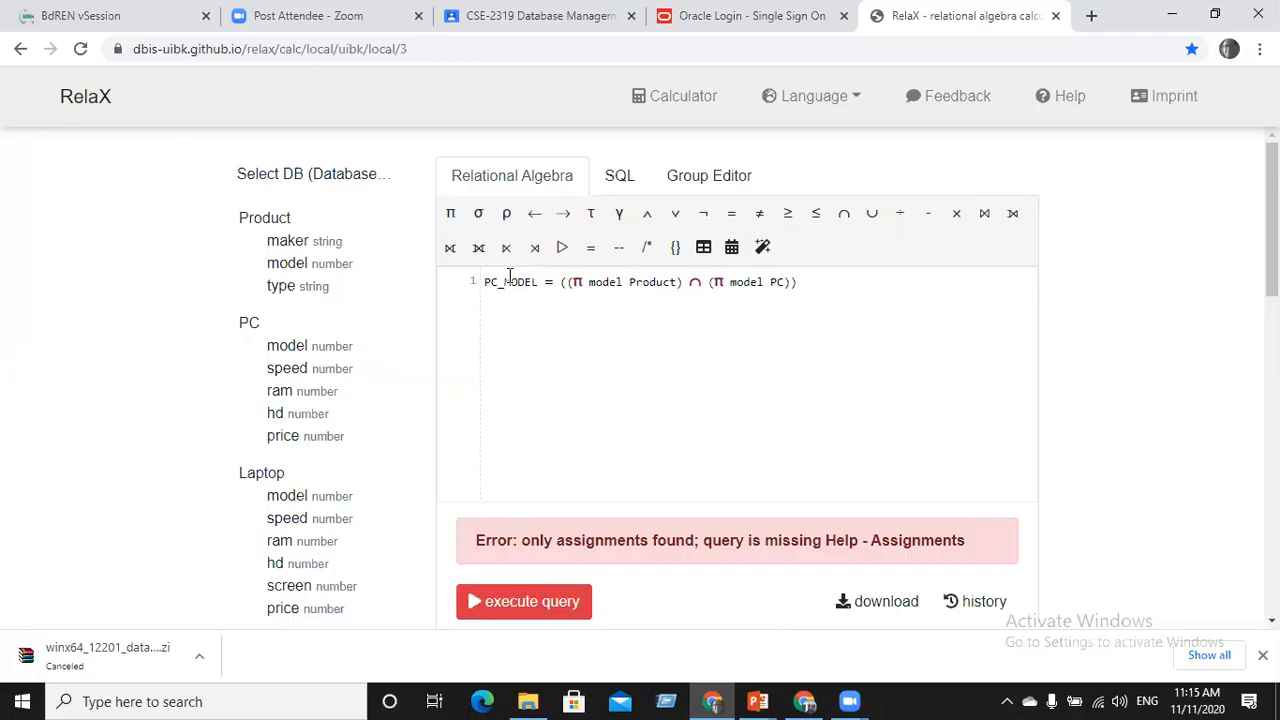
{"action": "key", "text": "BackSpace"}
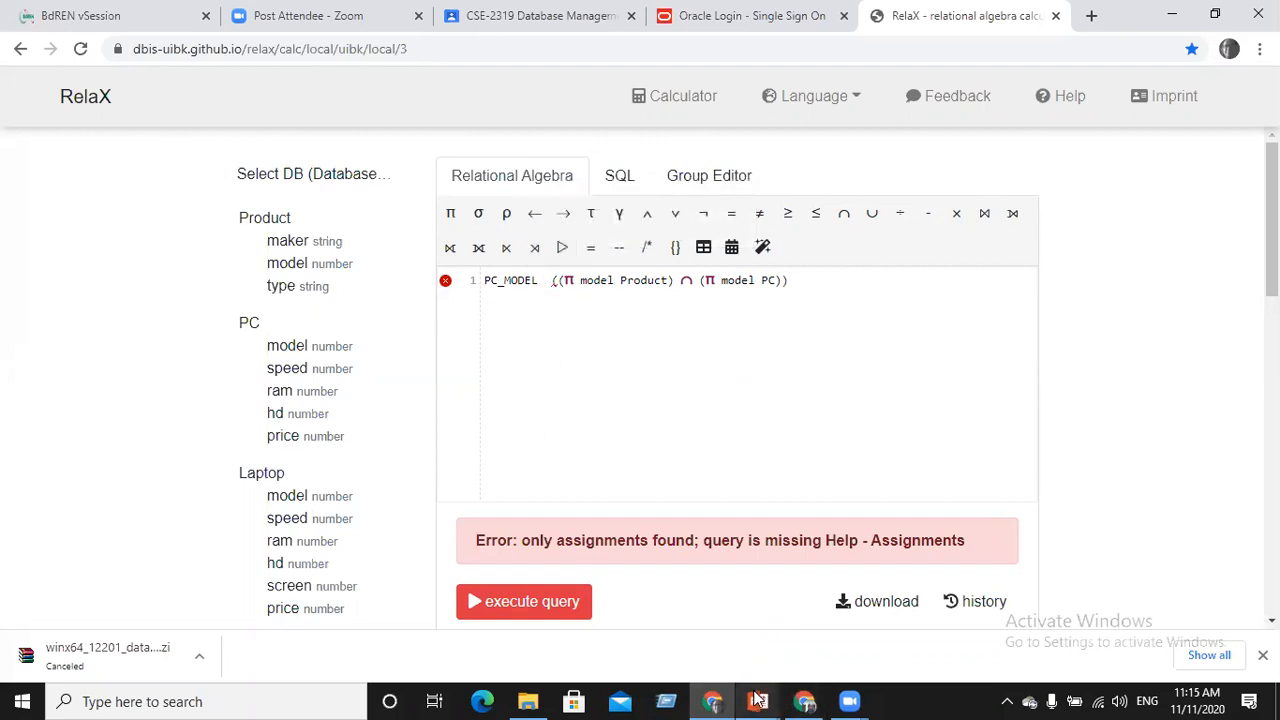
{"action": "mouse_move", "coordinate": [757, 686]}
{"action": "left_click", "coordinate": [690, 645]}
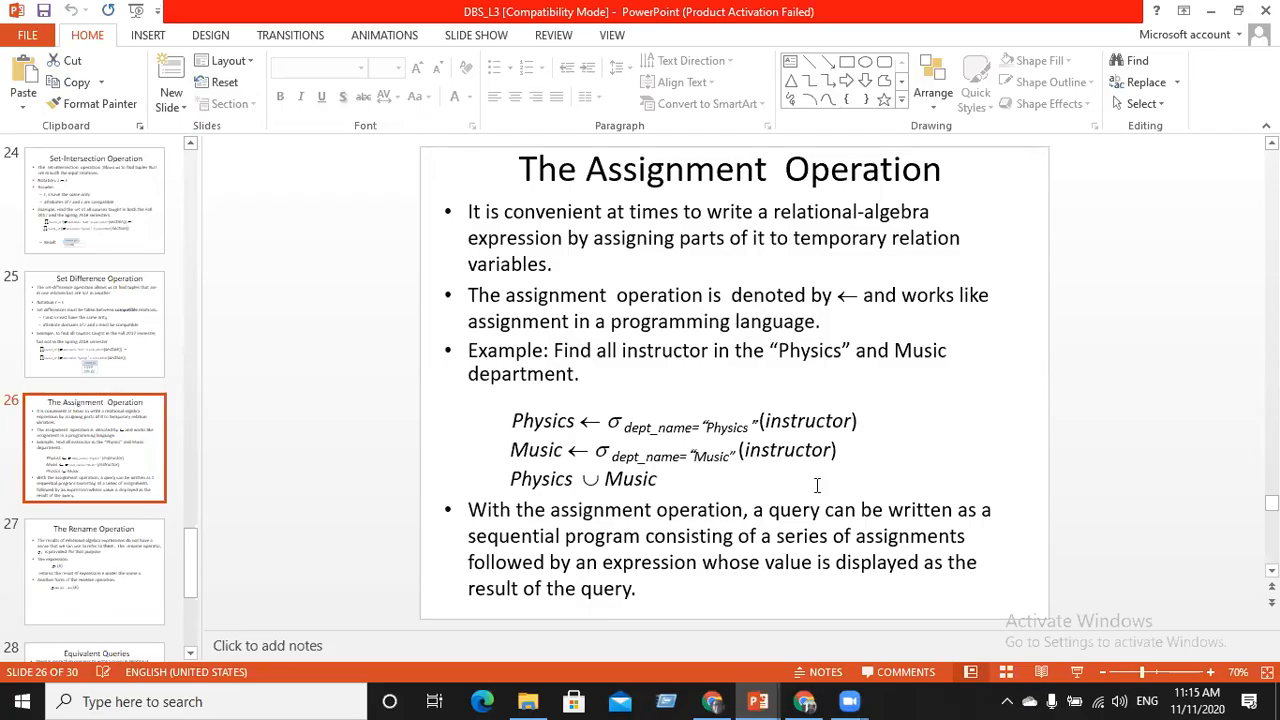
{"action": "key", "text": "alt+Tab"}
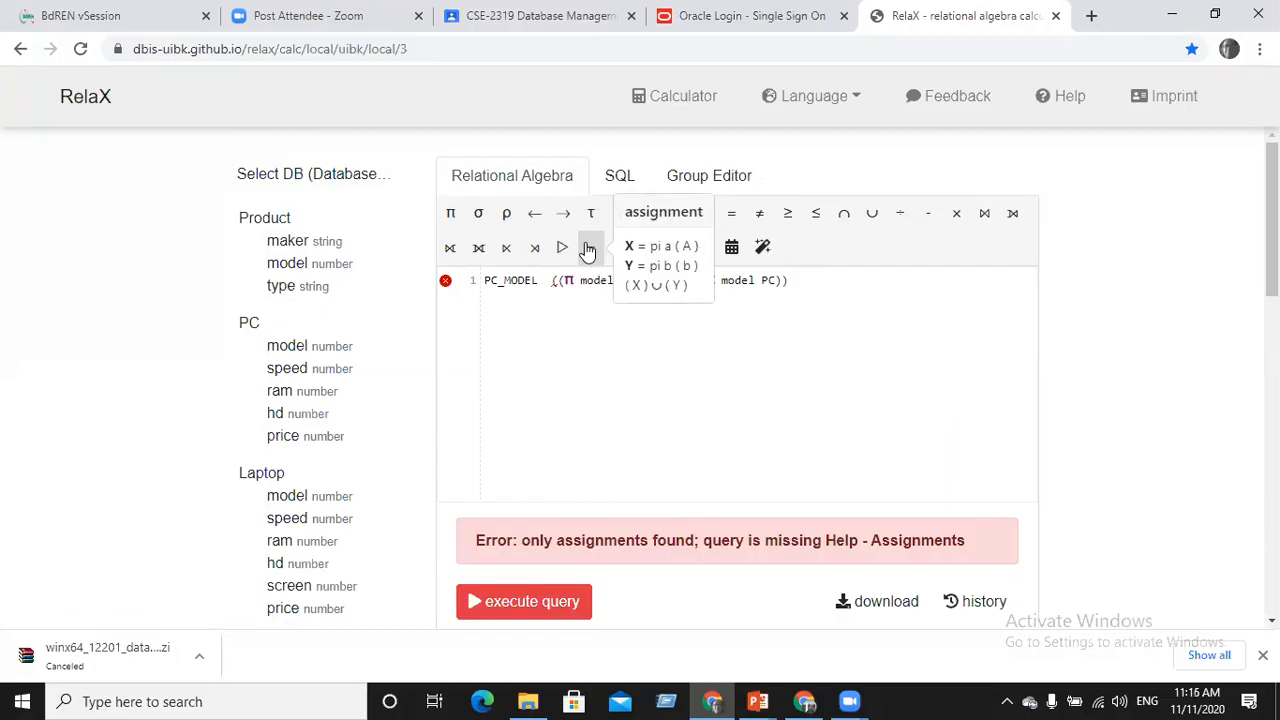
Restore the = after PC_MODEL and cut the assignment line out of the relational algebra query
{"action": "type", "text": "="}
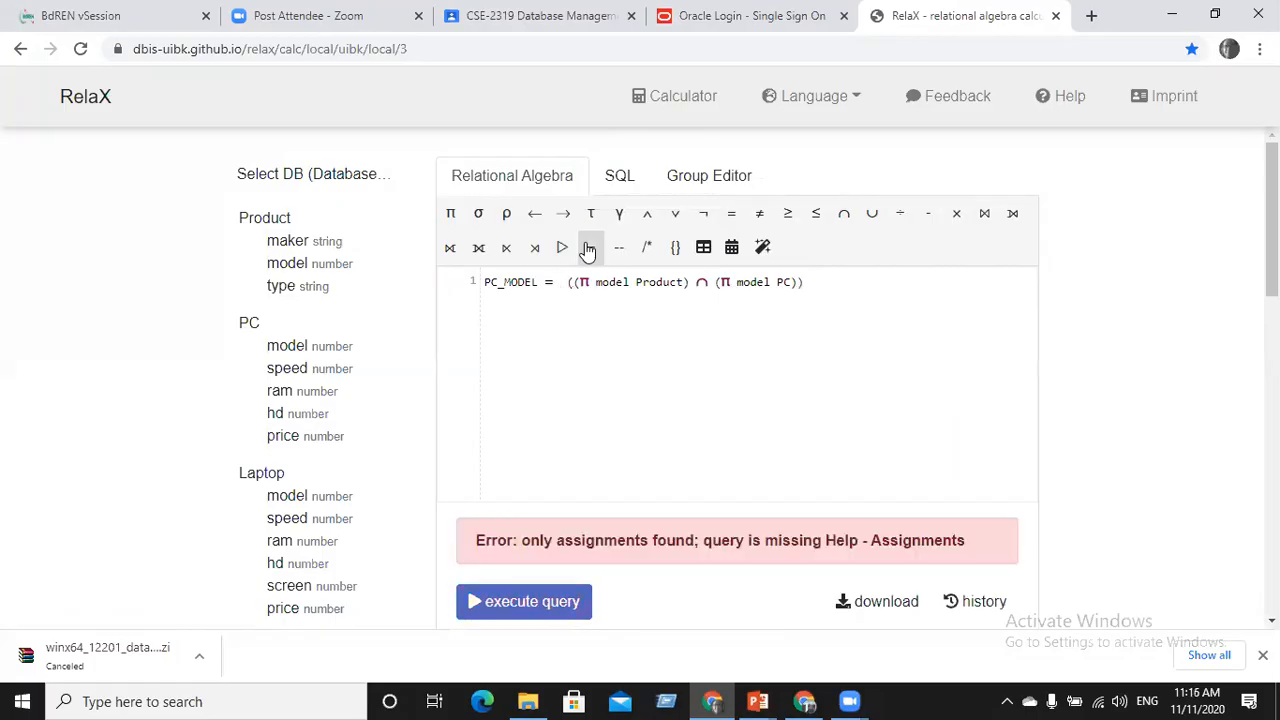
{"action": "key", "text": "BackSpace"}
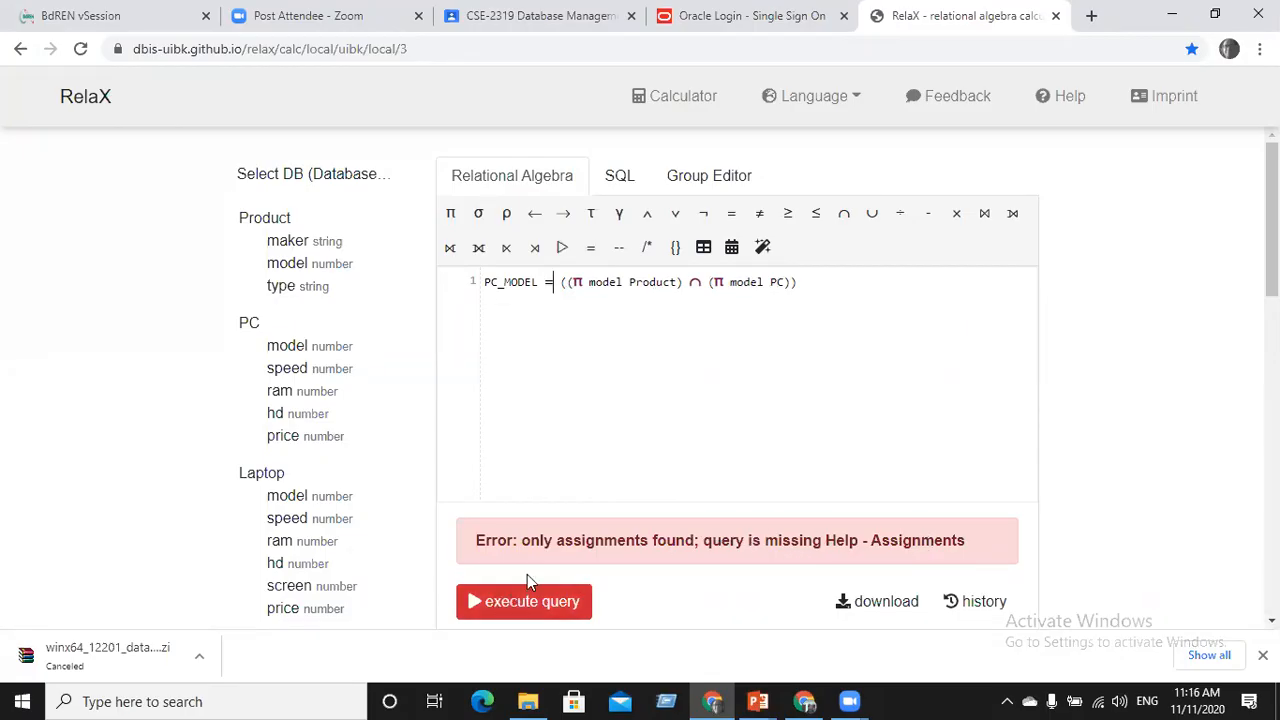
{"action": "left_click", "coordinate": [697, 186]}
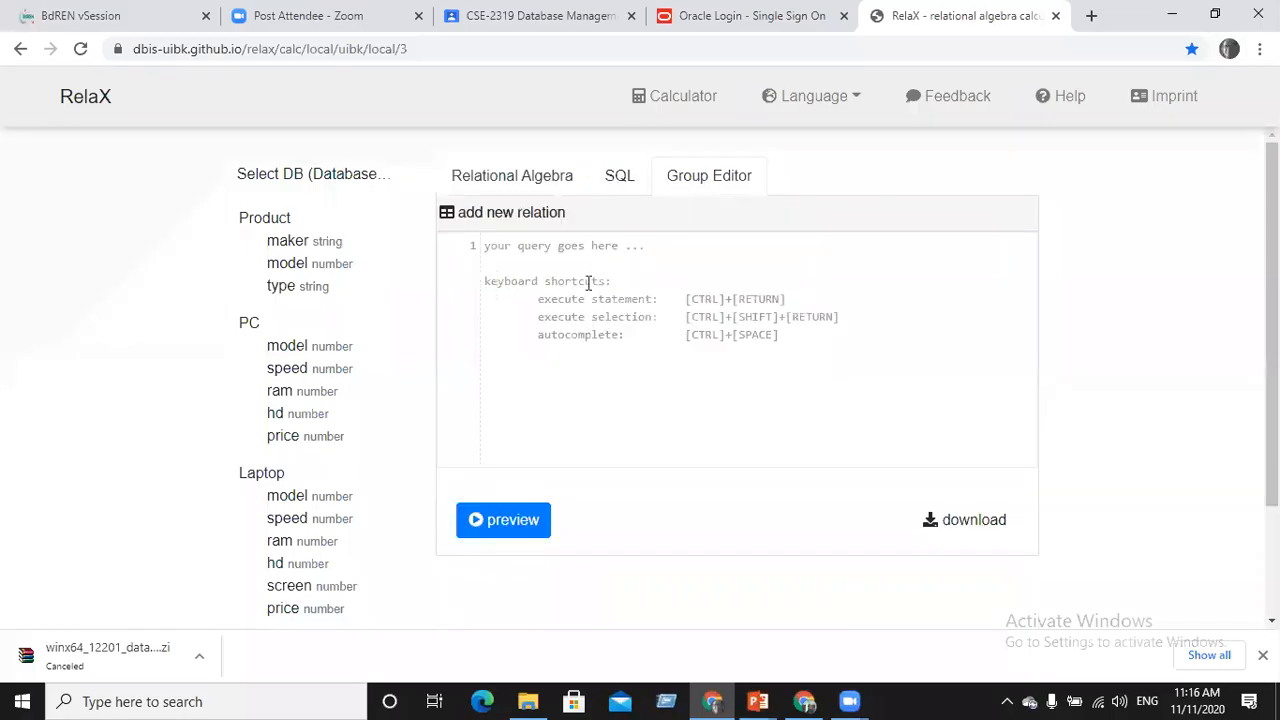
{"action": "left_click", "coordinate": [522, 180]}
{"action": "left_click_drag", "start_coordinate": [797, 282], "coordinate": [461, 281]}
{"action": "key", "text": "ctrl+c"}
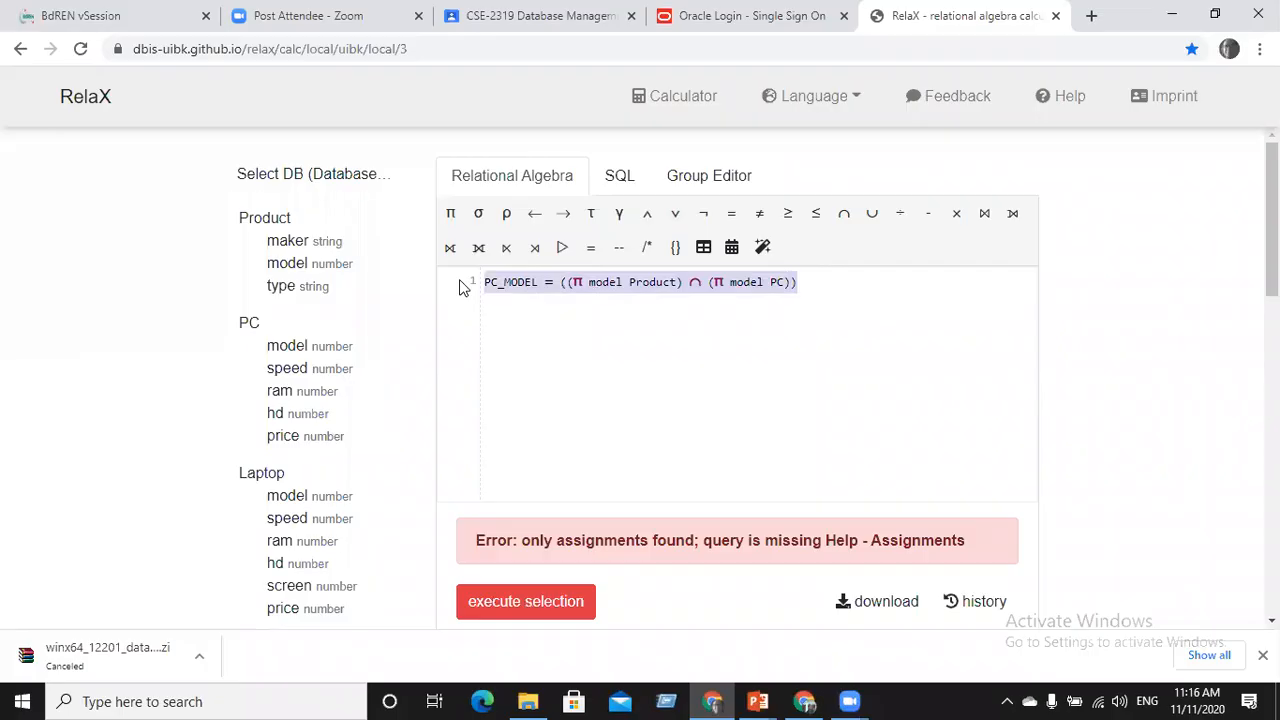
{"action": "key", "text": "BackSpace"}
Paste the PC_MODEL assignment into the Group Editor, preview it, then show the SQL editor
{"action": "left_click", "coordinate": [700, 186]}
{"action": "left_click", "coordinate": [519, 250]}
{"action": "key", "text": "ctrl+v"}
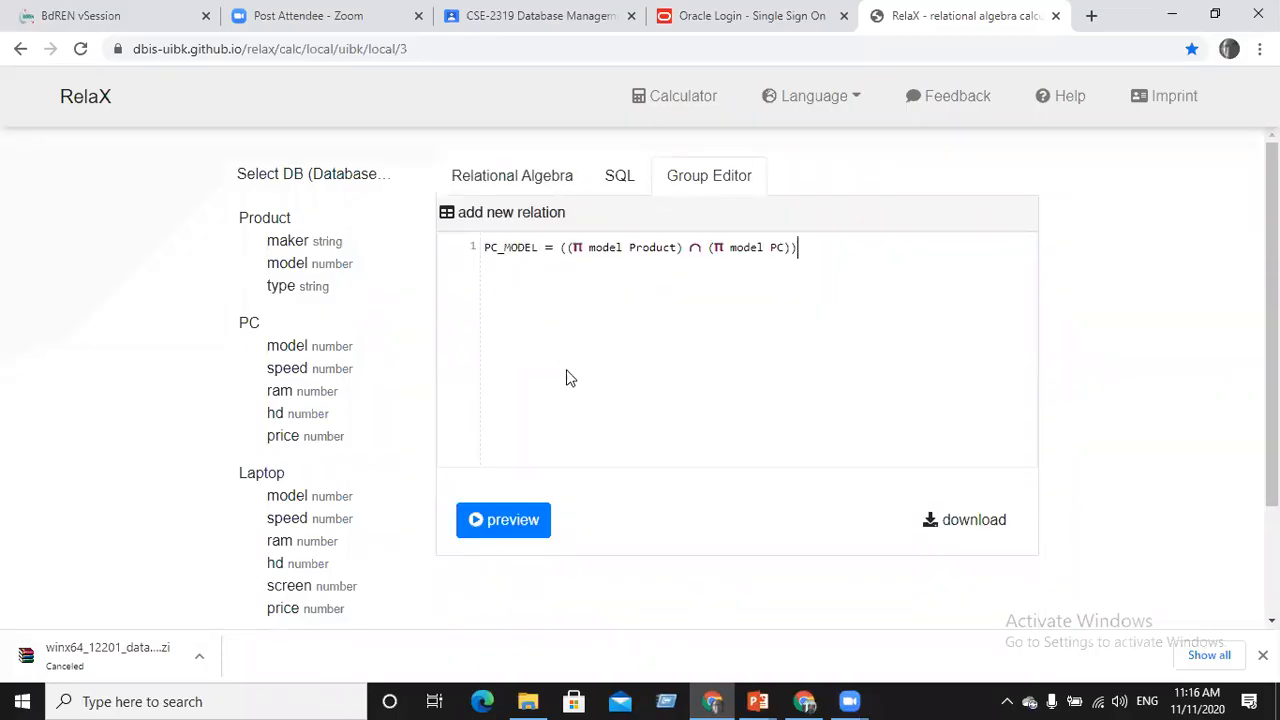
{"action": "left_click", "coordinate": [512, 520]}
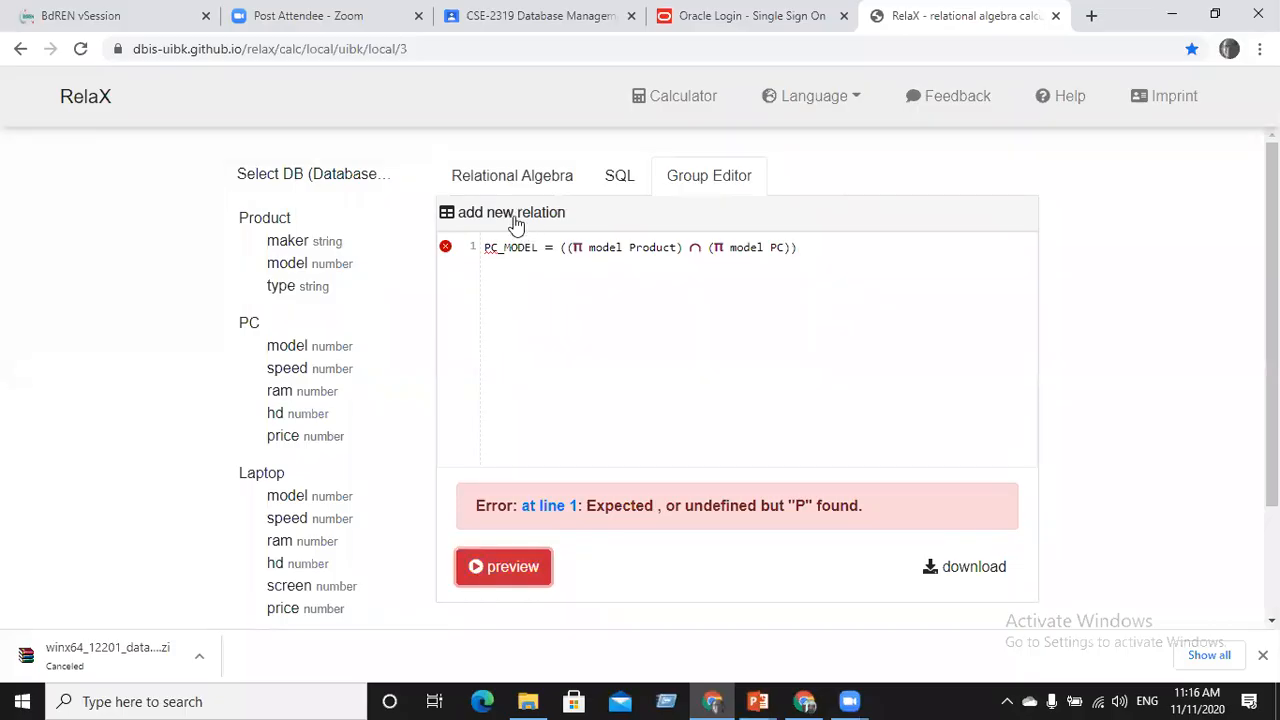
{"action": "left_click", "coordinate": [601, 190]}
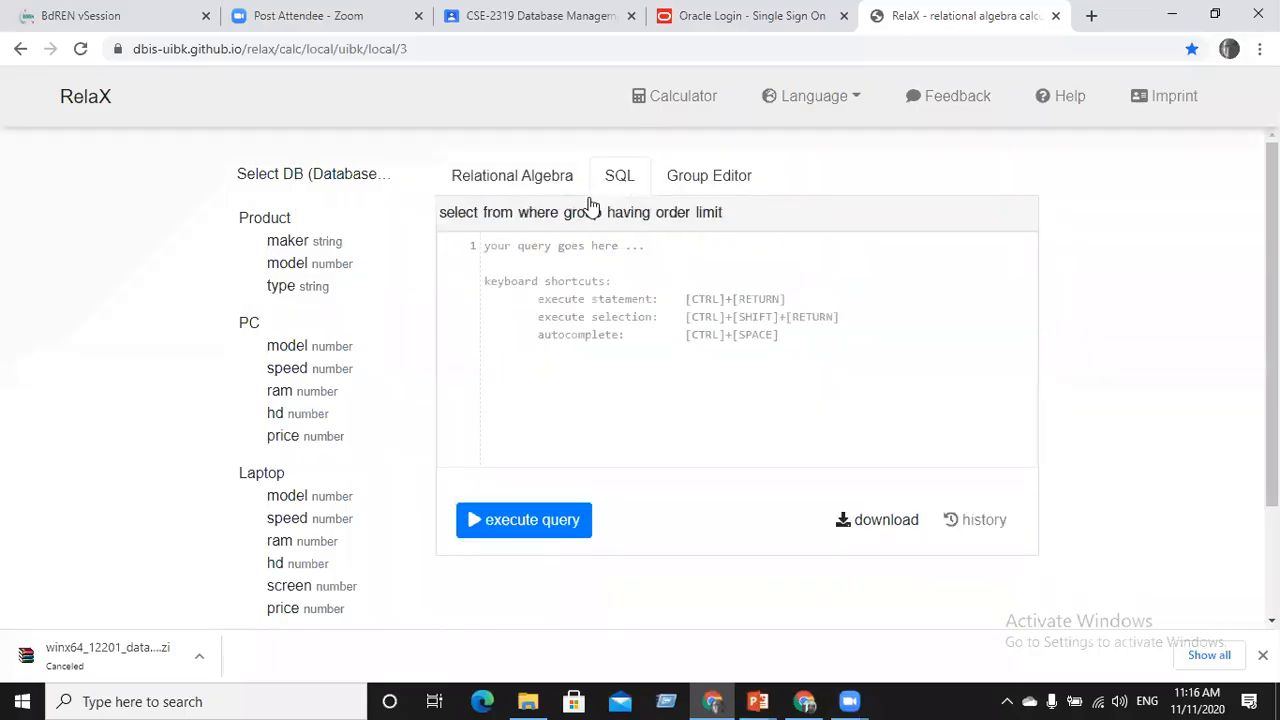
Swap the word rho for the ρ symbol and execute only the selected makerx
{"action": "left_click", "coordinate": [470, 177]}
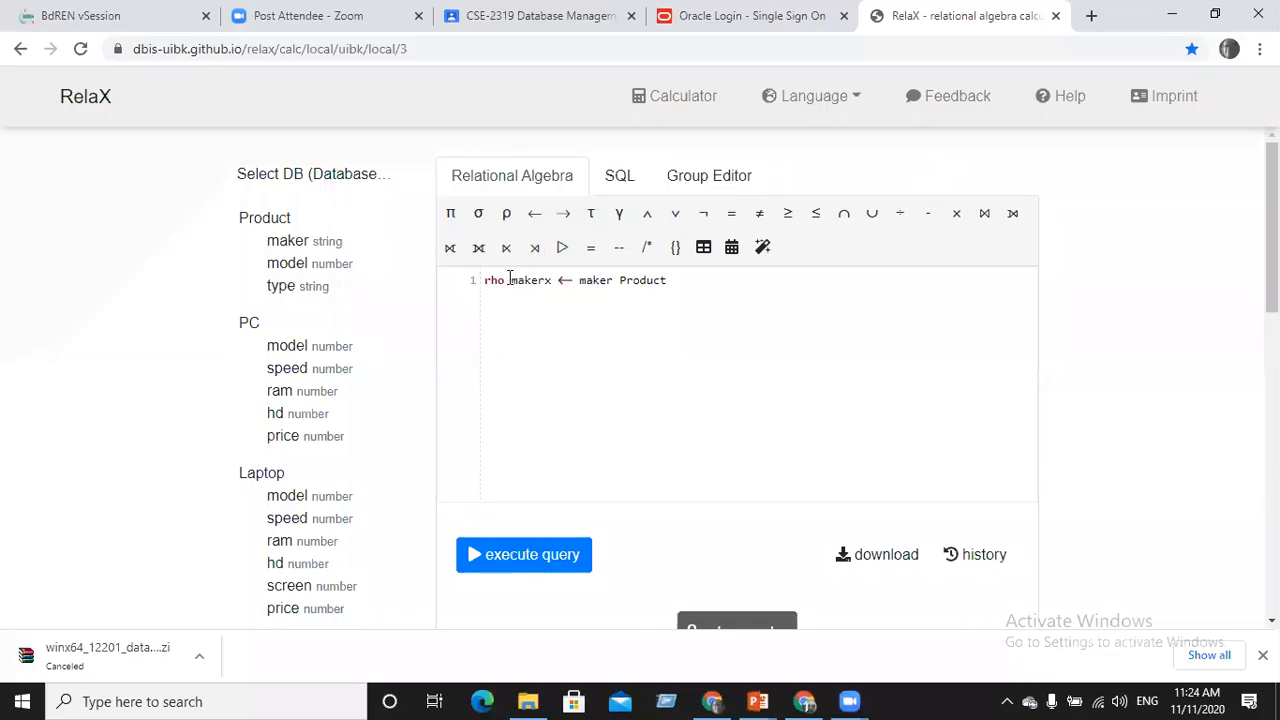
{"action": "left_click_drag", "start_coordinate": [504, 280], "coordinate": [474, 280]}
{"action": "left_click", "coordinate": [506, 215]}
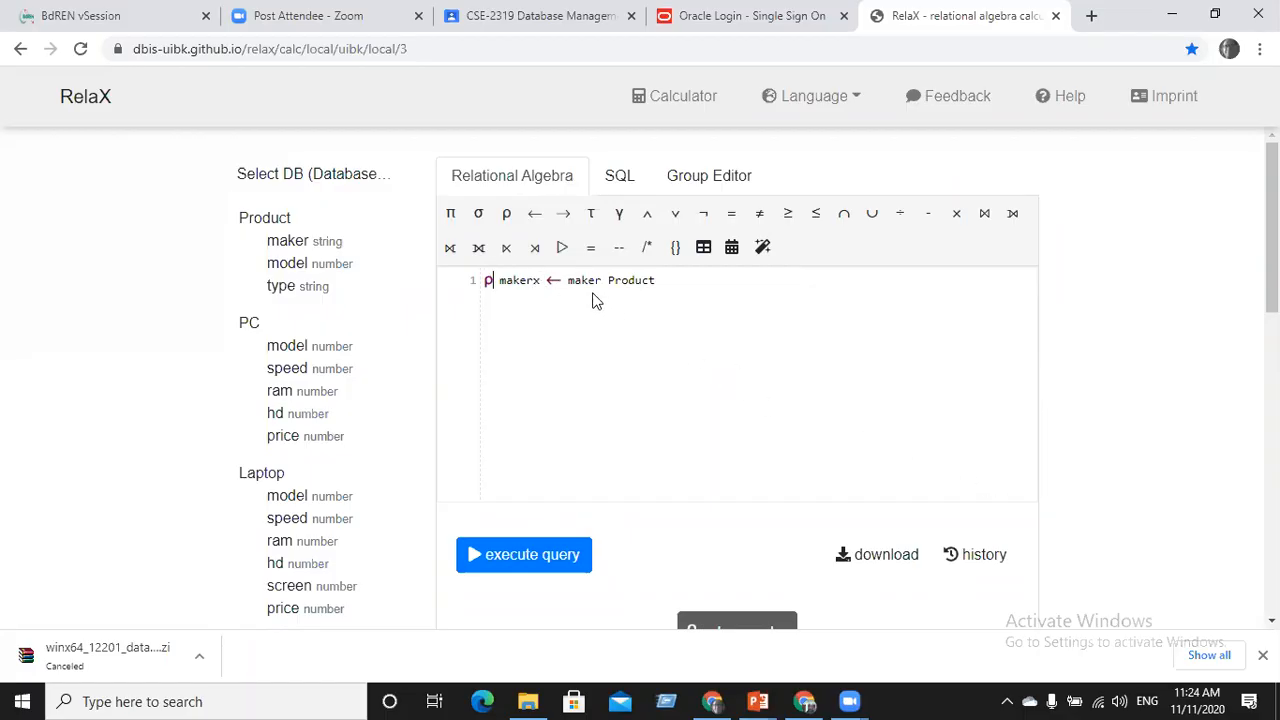
{"action": "left_click_drag", "start_coordinate": [541, 280], "coordinate": [503, 279]}
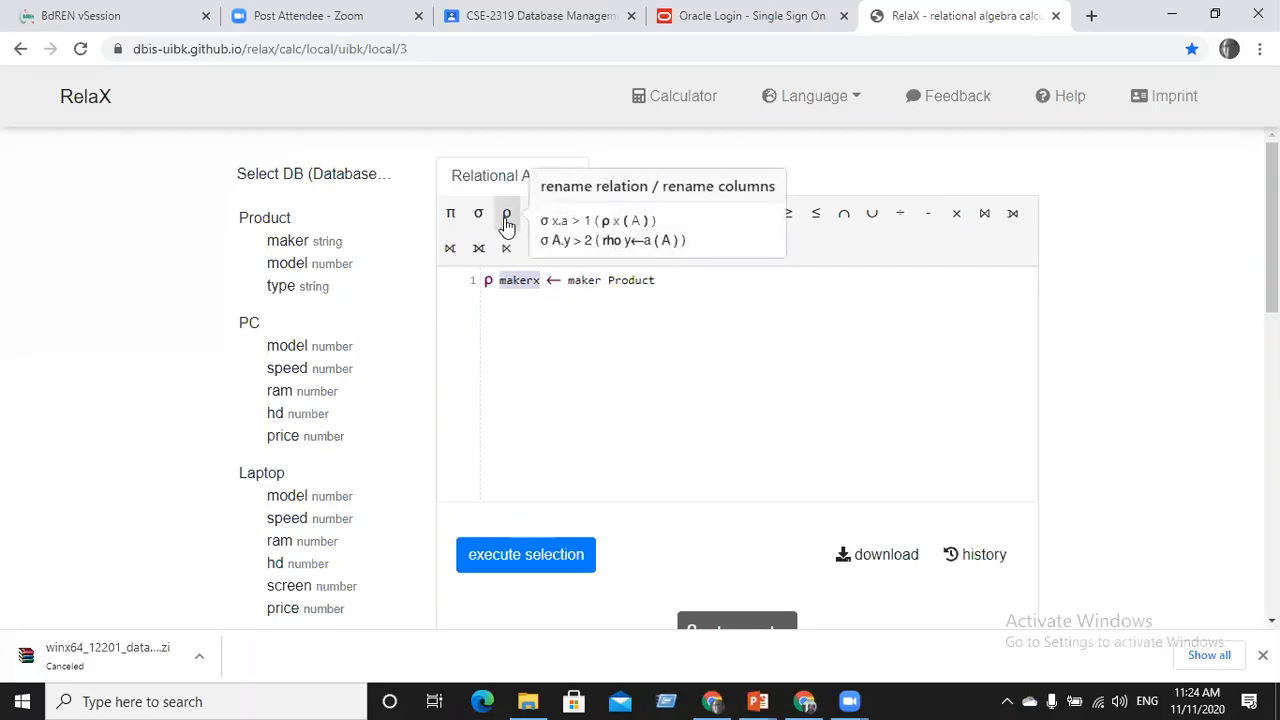
{"action": "left_click", "coordinate": [558, 556]}
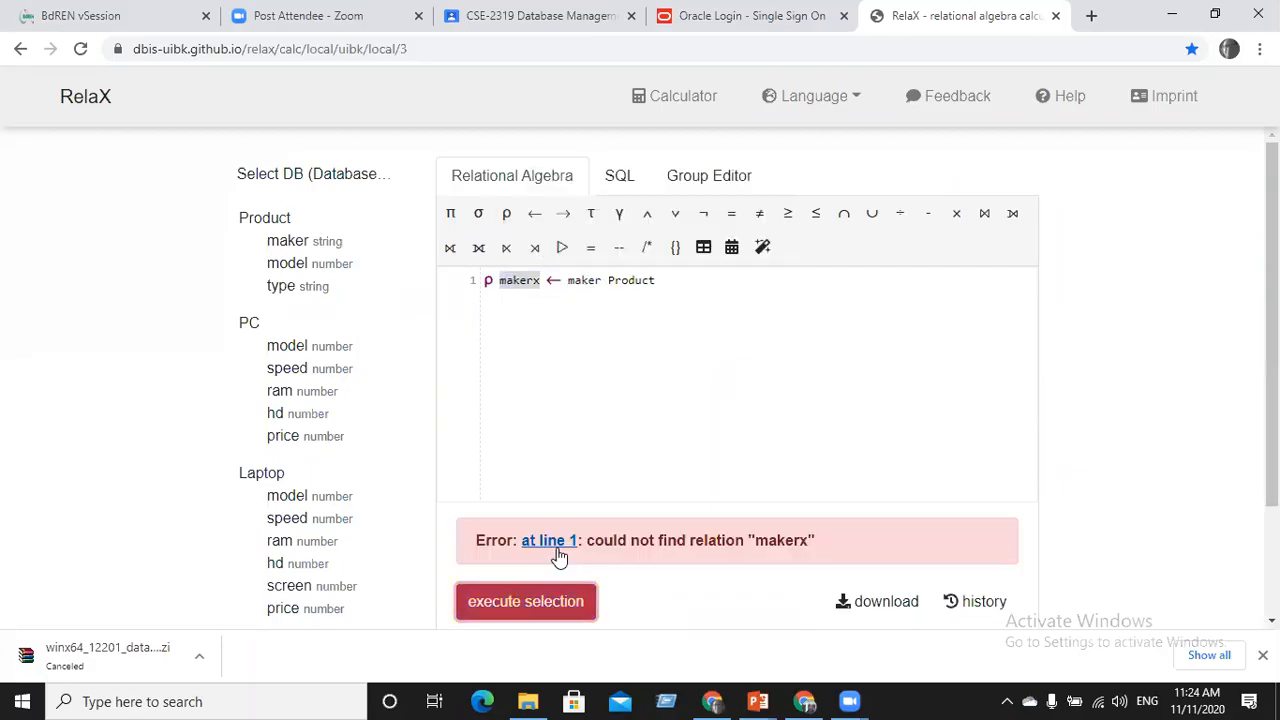
Change ρ back to rho and add a comma after makerx
{"action": "left_click", "coordinate": [485, 280]}
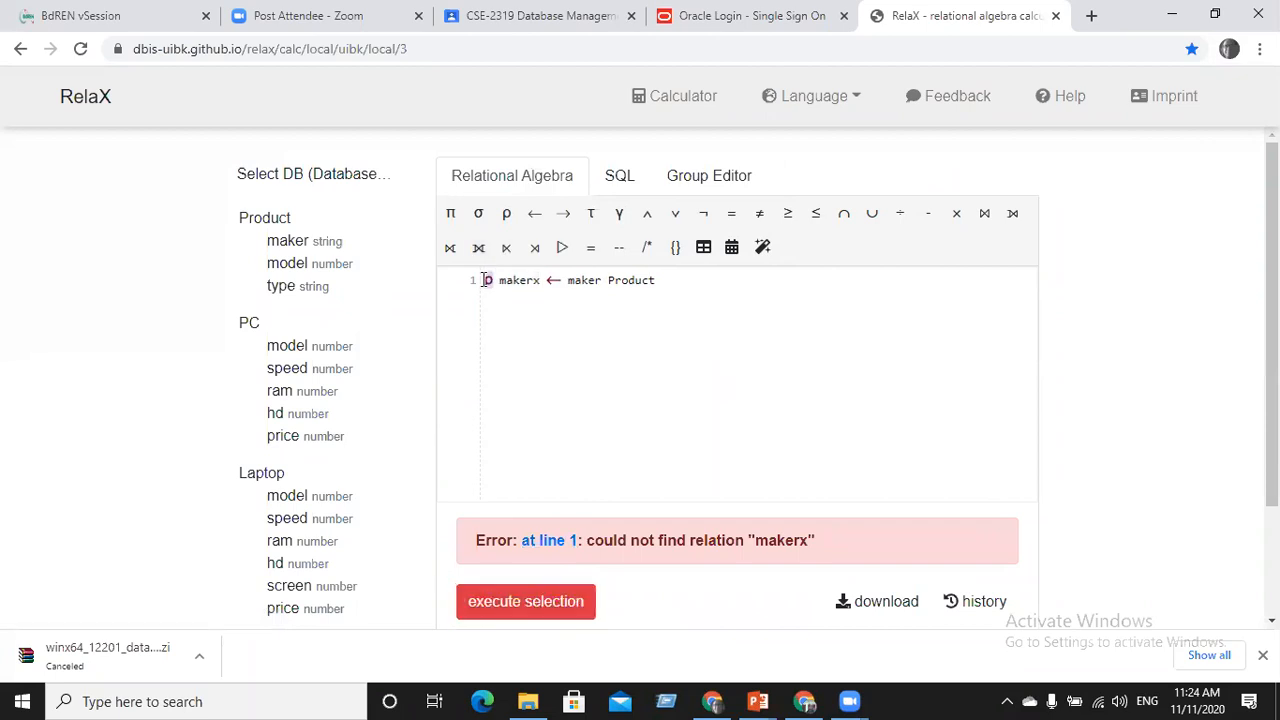
{"action": "key", "text": "BackSpace"}
{"action": "type", "text": "rho"}
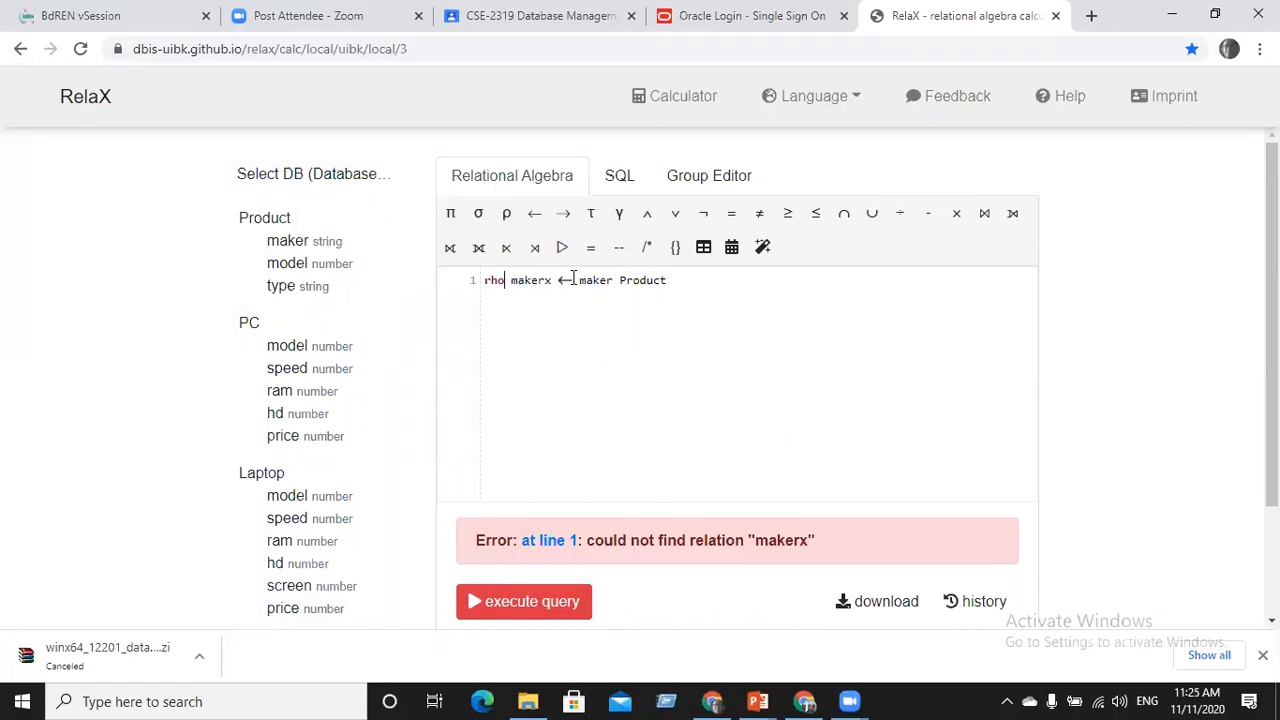
{"action": "left_click_drag", "start_coordinate": [618, 280], "coordinate": [580, 280]}
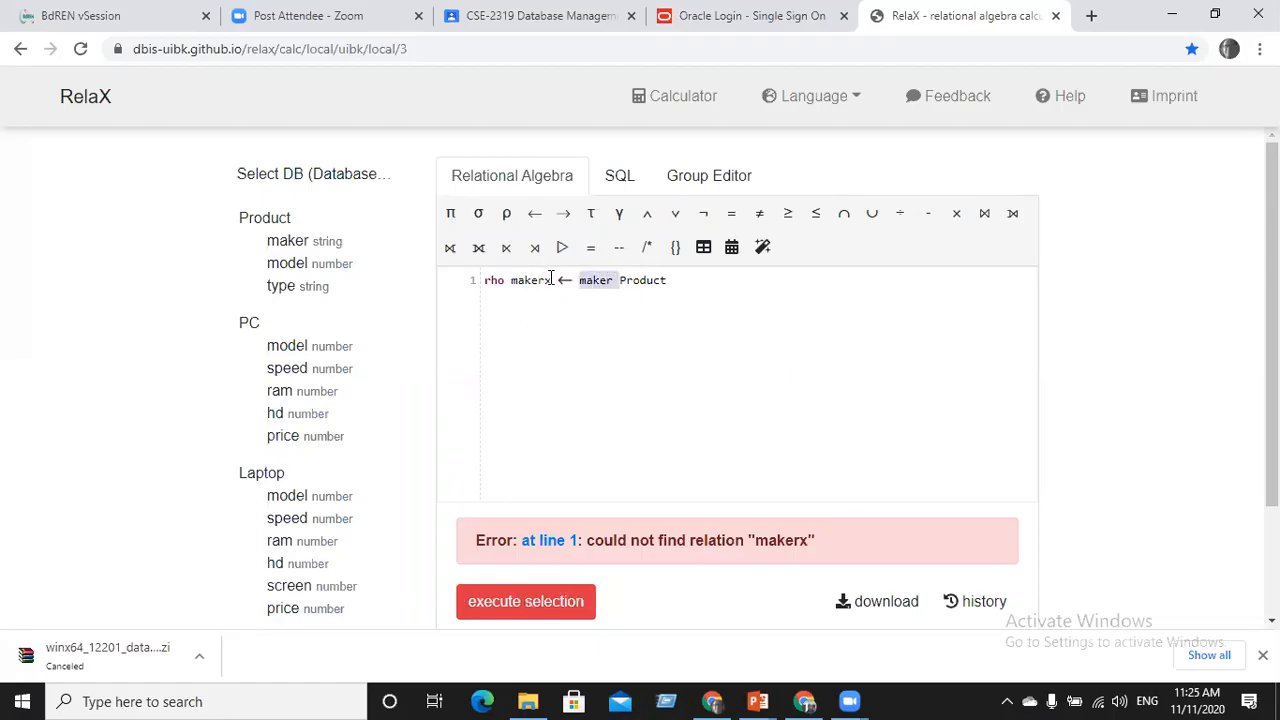
{"action": "left_click", "coordinate": [552, 280]}
{"action": "type", "text": ","}
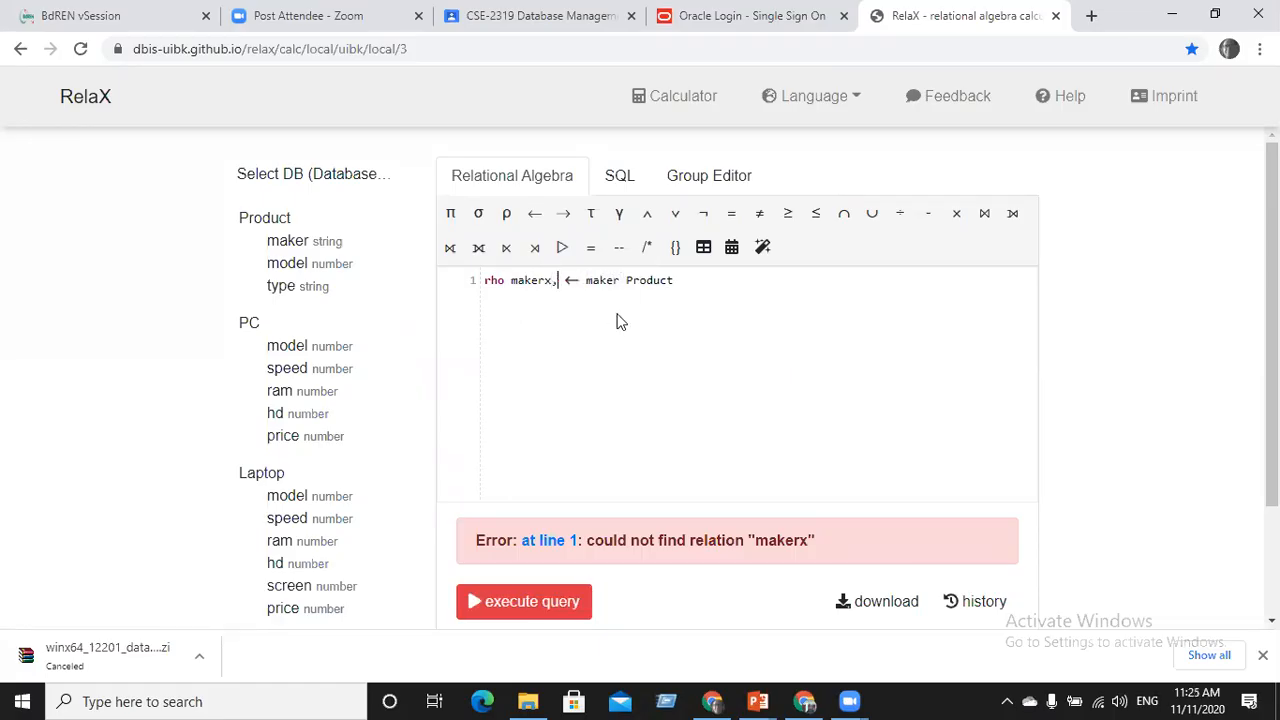
Run the two-column rename rho makerx,modelx ← maker,model Product
{"action": "left_click", "coordinate": [285, 263]}
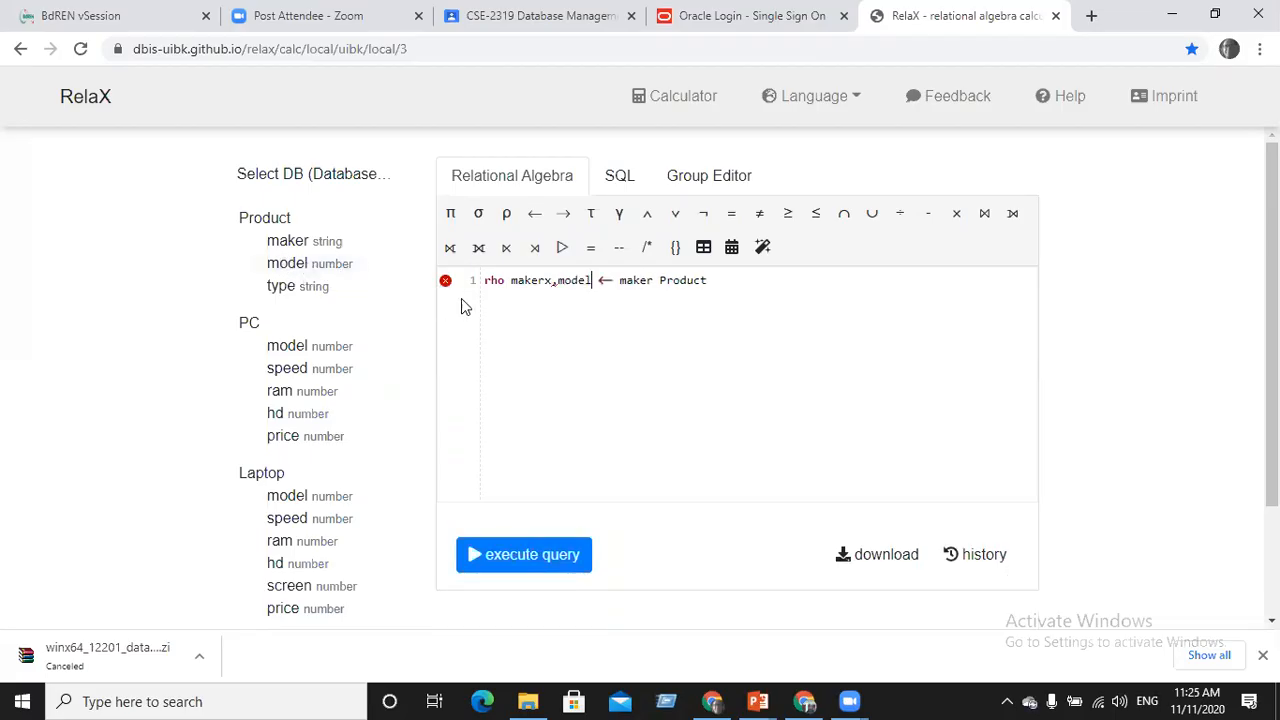
{"action": "type", "text": "x"}
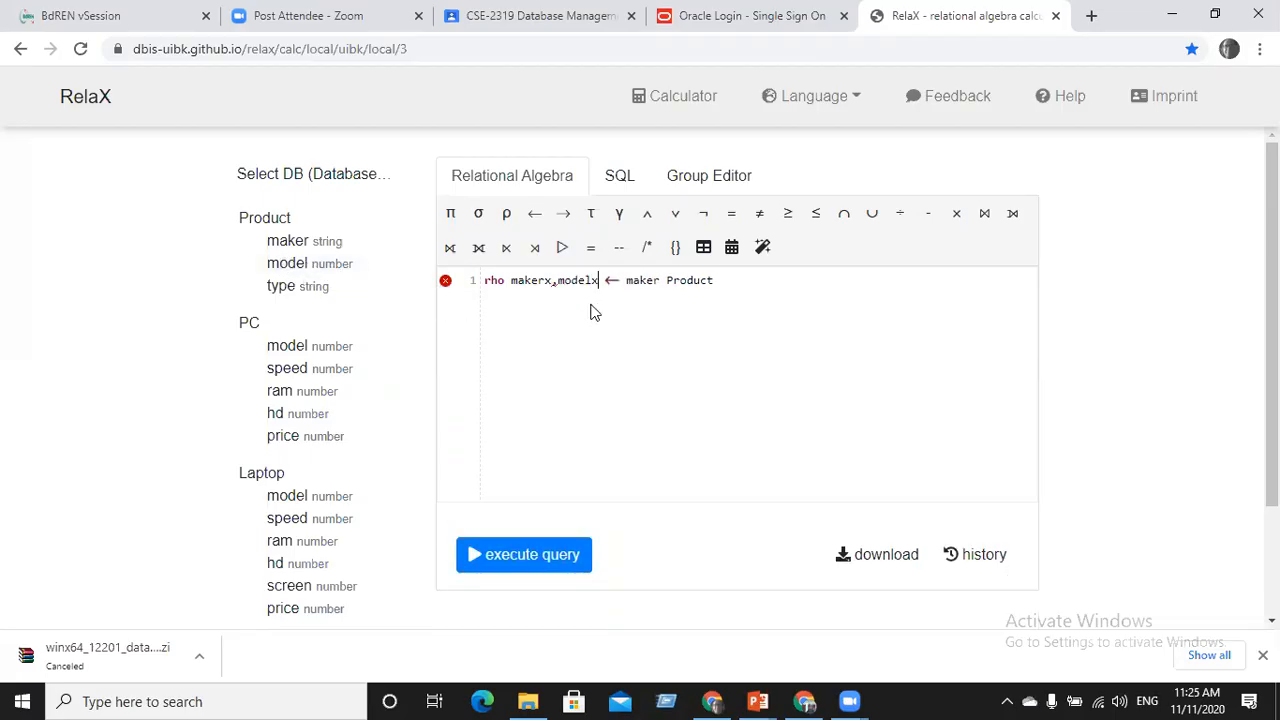
{"action": "left_click", "coordinate": [664, 280]}
{"action": "type", "text": ",model"}
{"action": "left_click", "coordinate": [501, 567]}
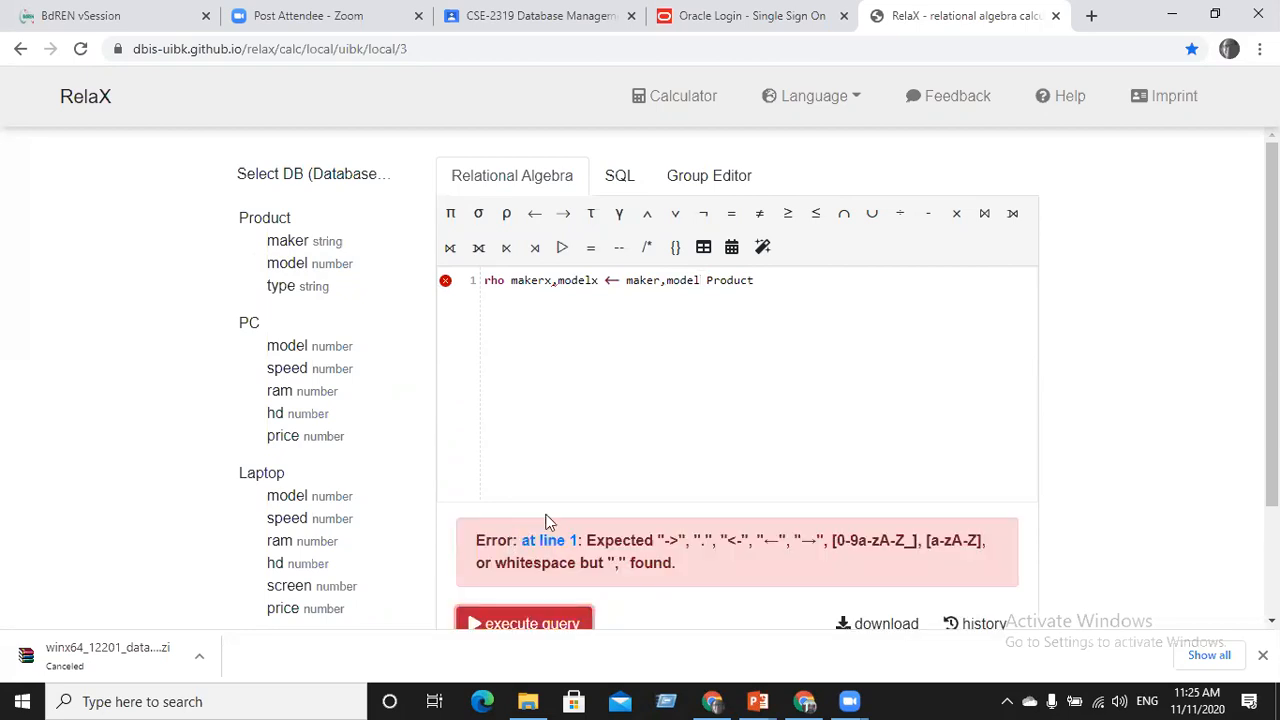
Delete modelx and ,model to return to rho makerx ← maker Product
{"action": "left_click", "coordinate": [598, 280]}
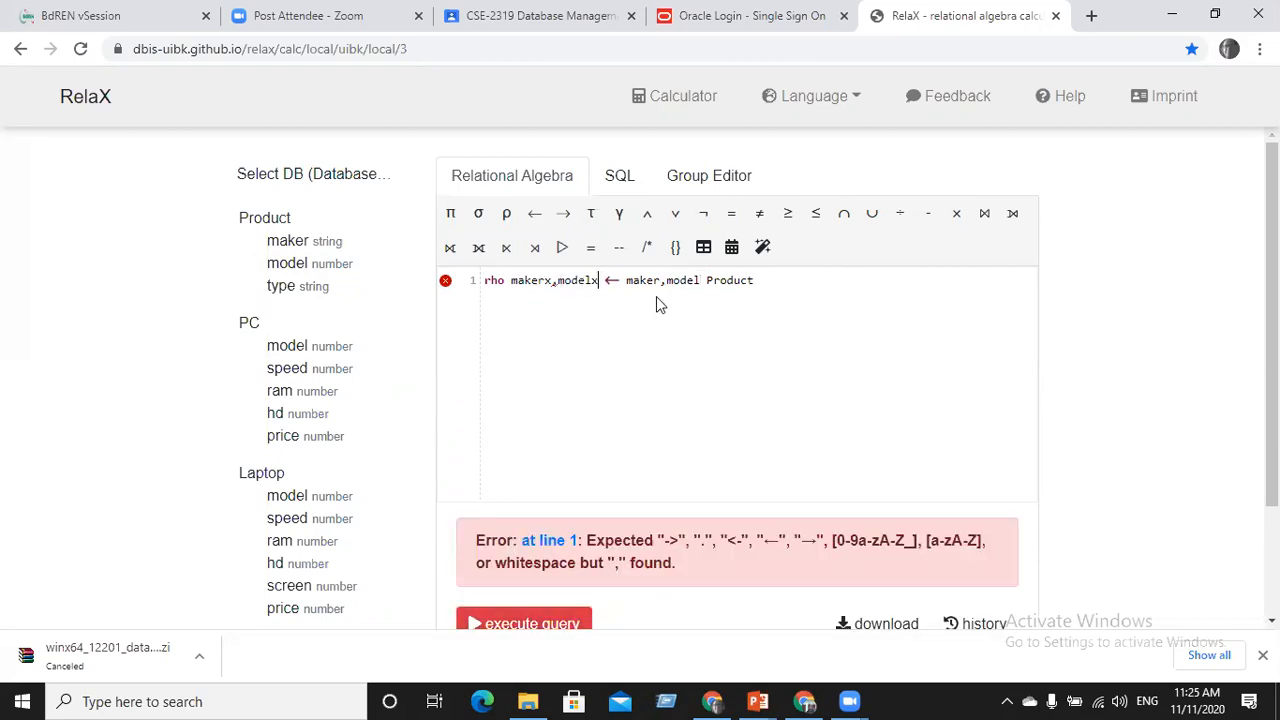
{"action": "key", "text": "BackSpace"}
{"action": "key", "text": "BackSpace"}
{"action": "key", "text": "BackSpace"}
{"action": "key", "text": "BackSpace"}
{"action": "key", "text": "BackSpace"}
{"action": "key", "text": "BackSpace"}
{"action": "key", "text": "BackSpace"}
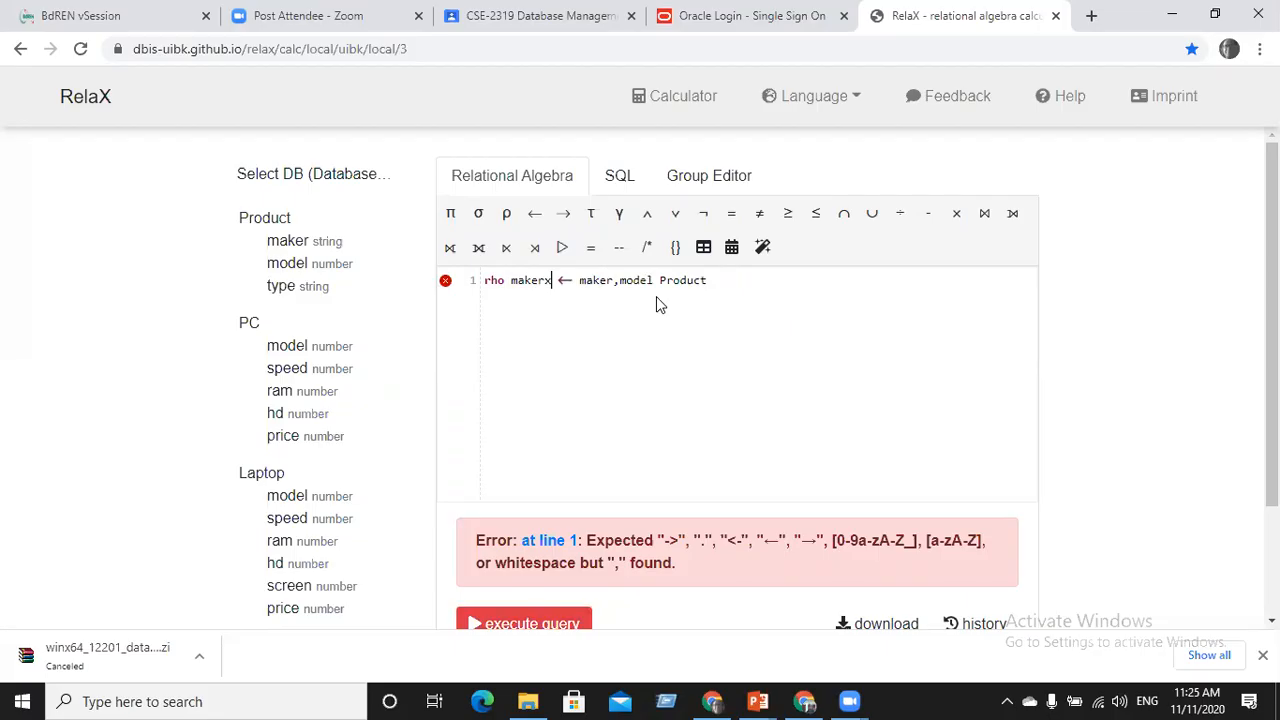
{"action": "left_click", "coordinate": [658, 280]}
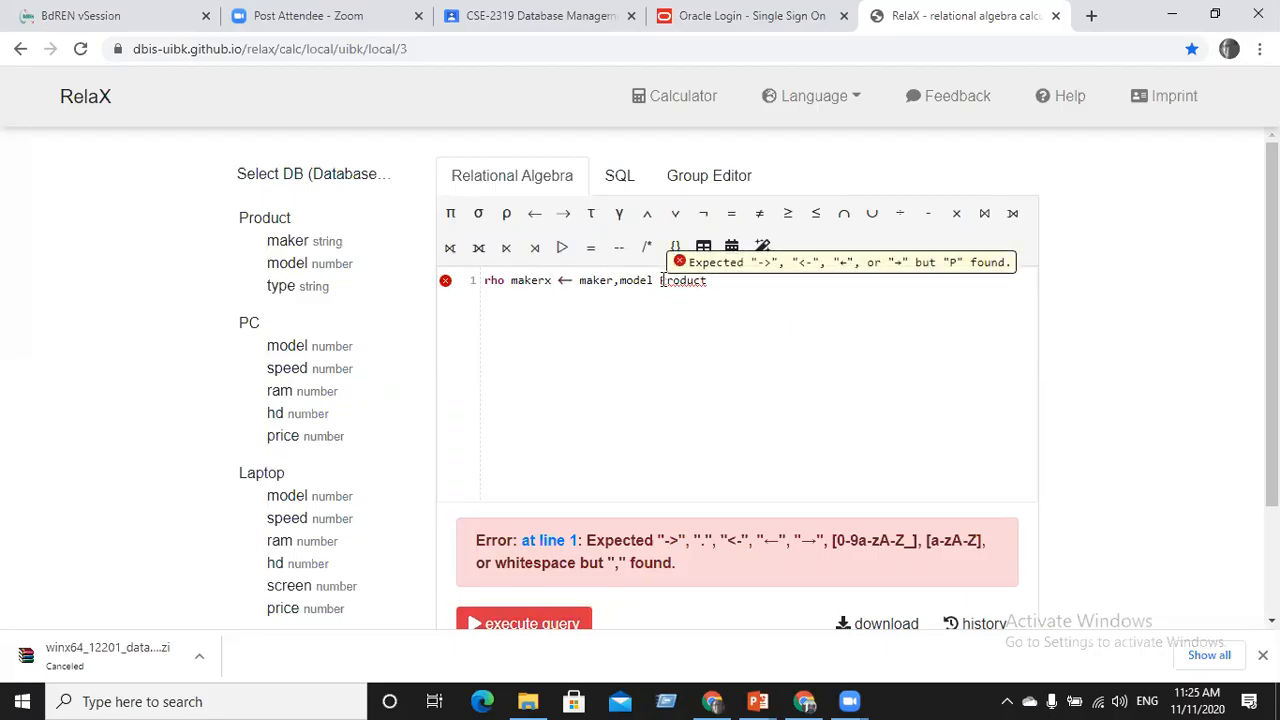
{"action": "key", "text": "BackSpace"}
{"action": "key", "text": "BackSpace"}
{"action": "key", "text": "BackSpace"}
{"action": "key", "text": "BackSpace"}
{"action": "key", "text": "BackSpace"}
{"action": "key", "text": "BackSpace"}
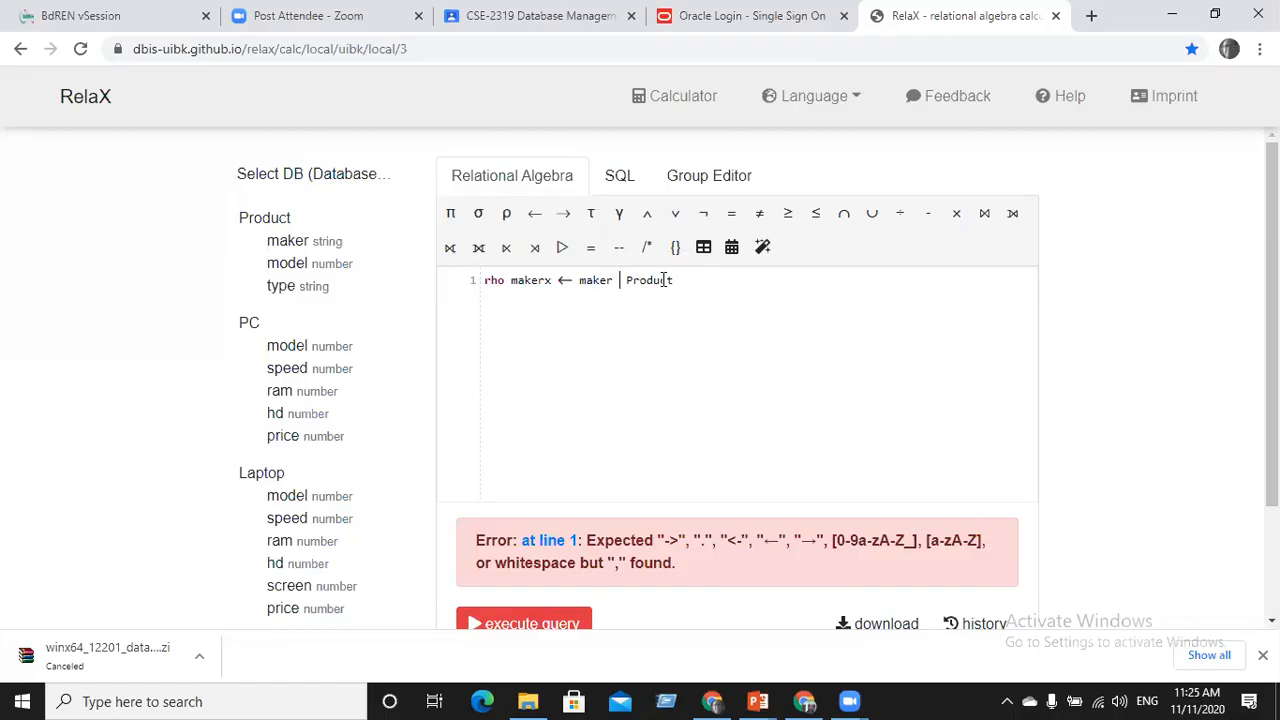
Try space-separated model and modelx, remove them, and run rho makerx ← maker Product
{"action": "left_click", "coordinate": [287, 263]}
{"action": "left_click", "coordinate": [551, 279]}
{"action": "type", "text": "model "}
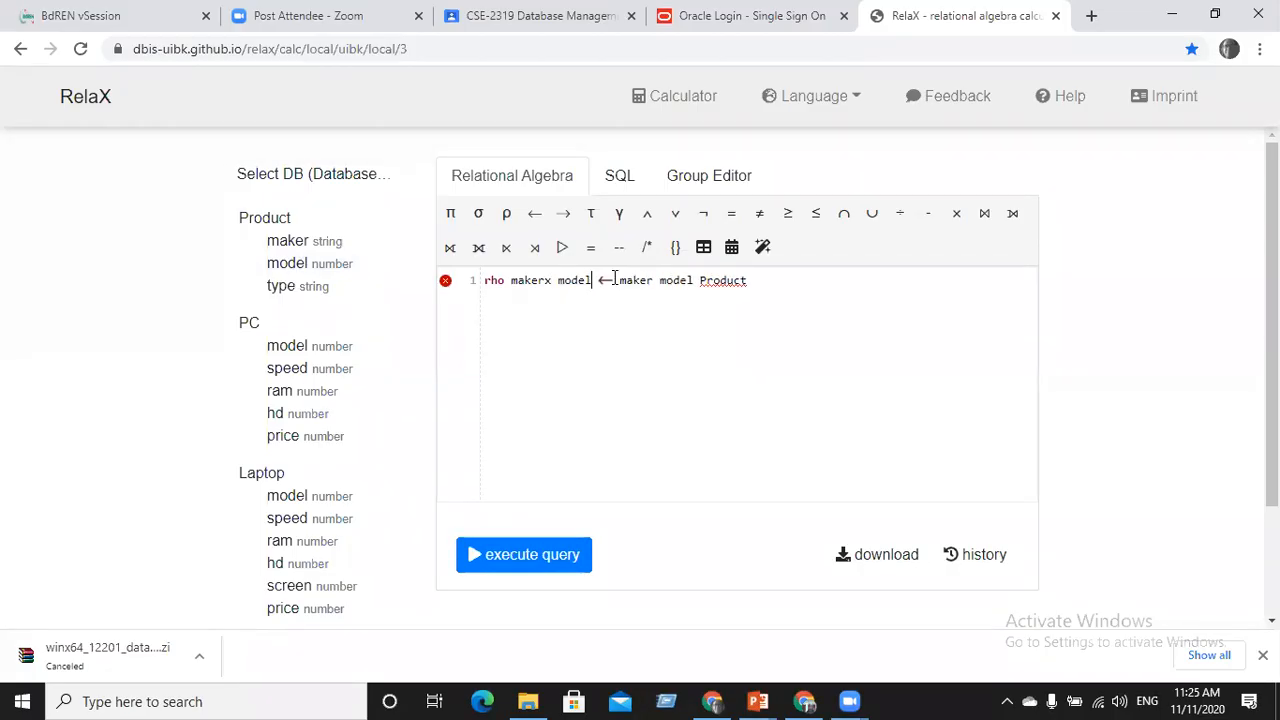
{"action": "type", "text": "x"}
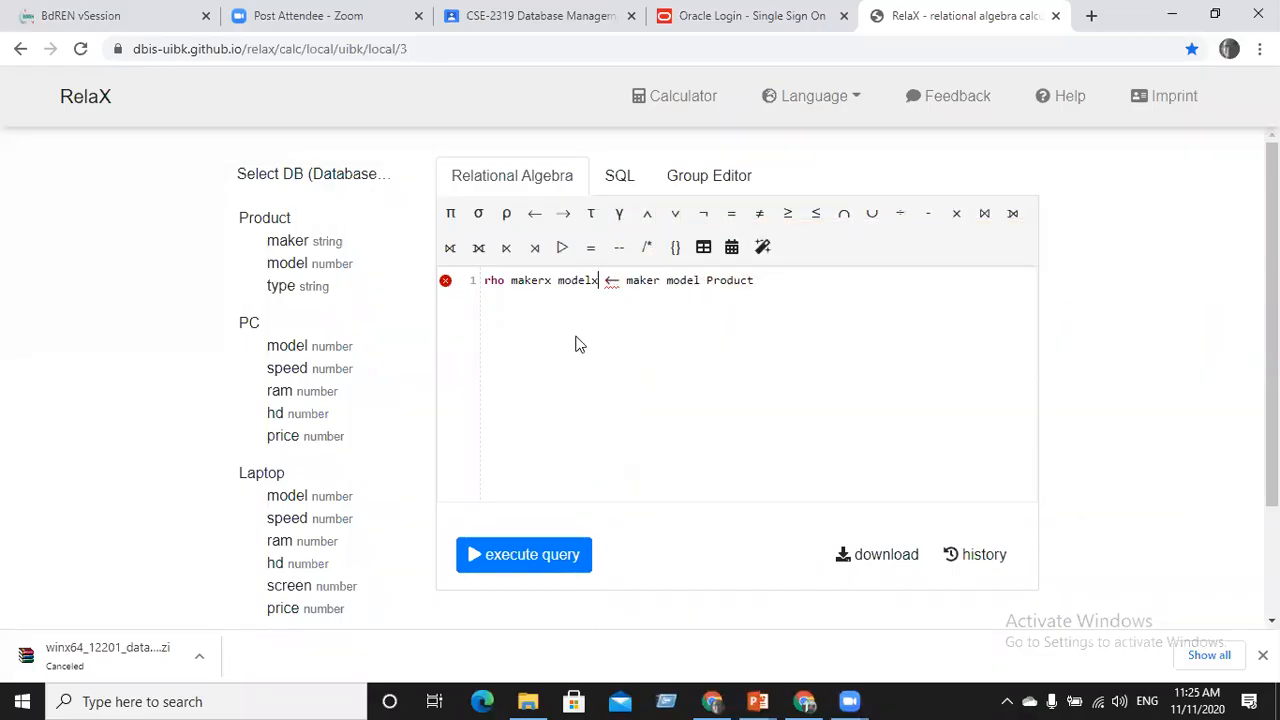
{"action": "key", "text": "BackSpace"}
{"action": "key", "text": "BackSpace"}
{"action": "key", "text": "BackSpace"}
{"action": "key", "text": "BackSpace"}
{"action": "key", "text": "BackSpace"}
{"action": "key", "text": "BackSpace"}
{"action": "key", "text": "BackSpace"}
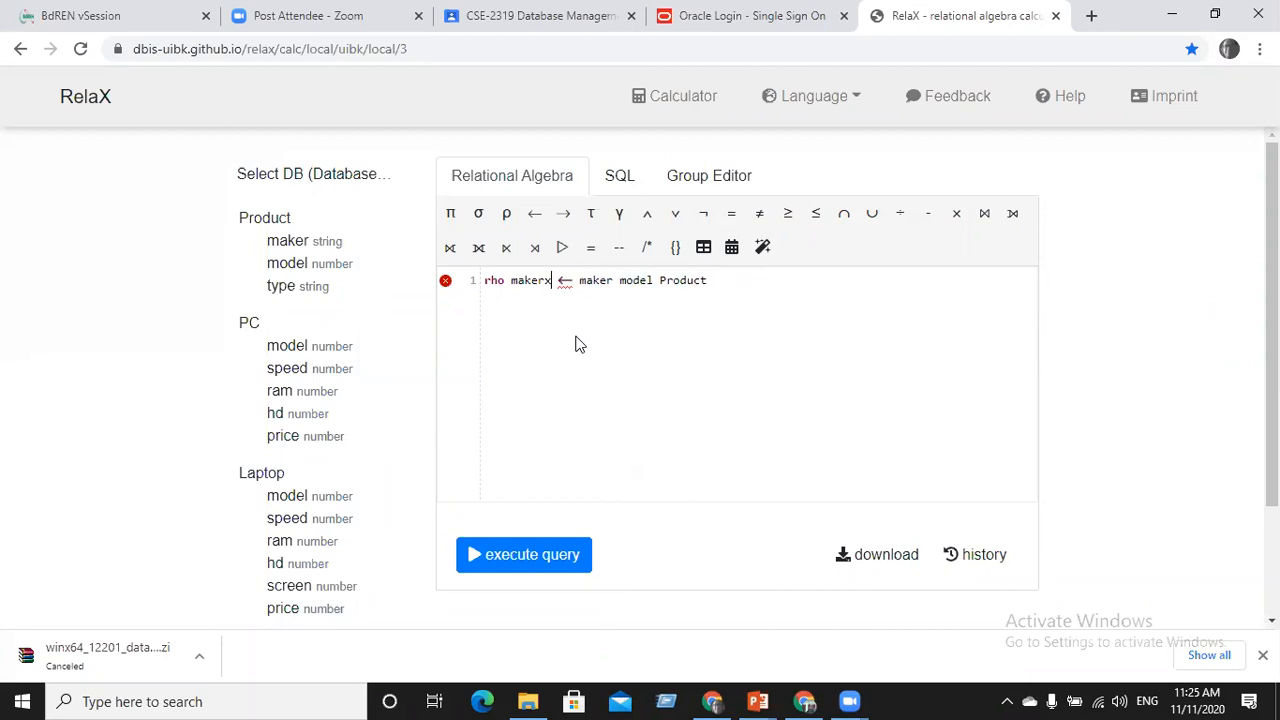
{"action": "key", "text": "Right"}
{"action": "key", "text": "Right"}
{"action": "key", "text": "Right"}
{"action": "key", "text": "Right"}
{"action": "key", "text": "BackSpace"}
{"action": "key", "text": "BackSpace"}
{"action": "key", "text": "BackSpace"}
{"action": "key", "text": "BackSpace"}
{"action": "key", "text": "BackSpace"}
{"action": "key", "text": "BackSpace"}
{"action": "left_click", "coordinate": [569, 557]}
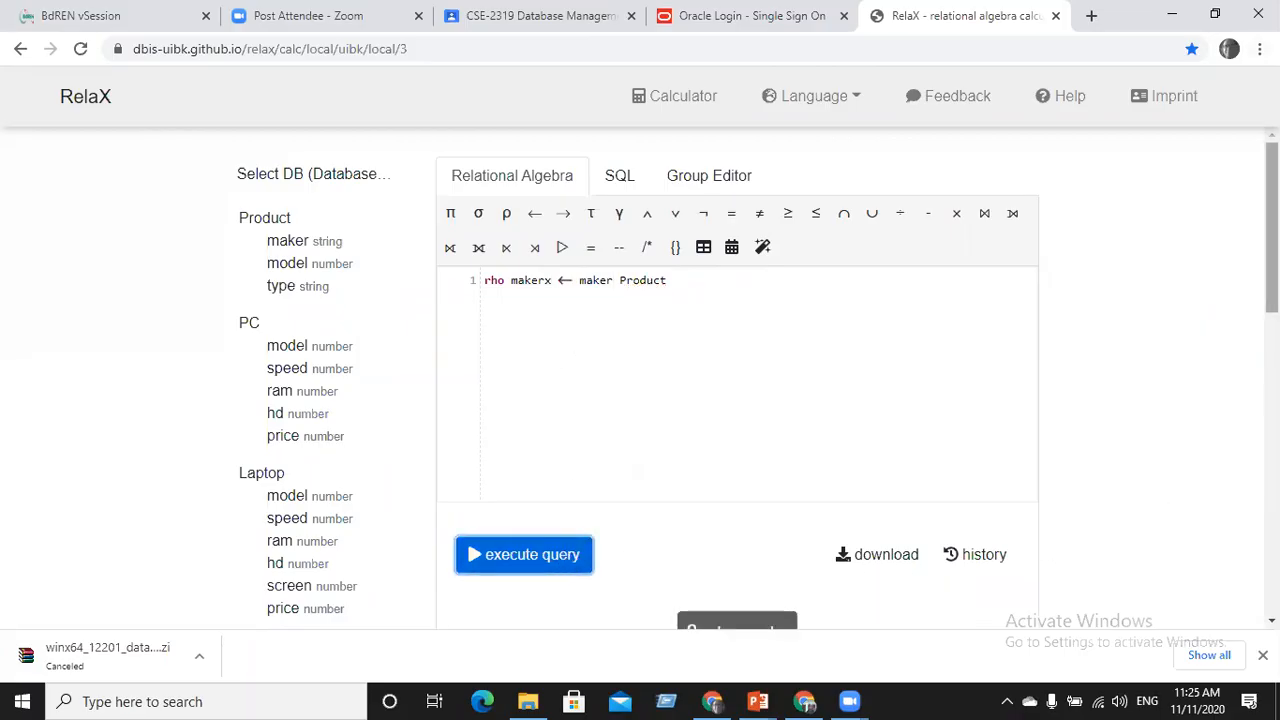
{"action": "scroll", "coordinate": [1272, 228], "scroll_direction": "down", "scroll_amount": 1}
{"action": "scroll", "coordinate": [483, 214], "scroll_direction": "up", "scroll_amount": 1}
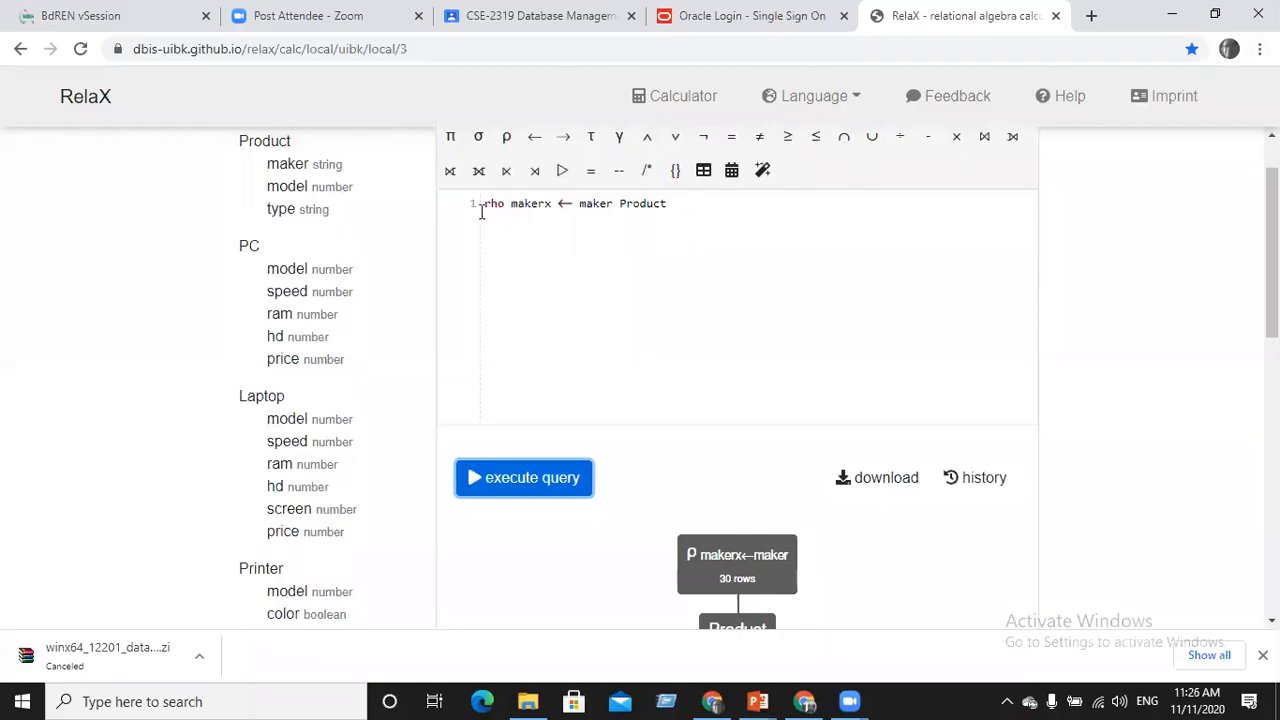
{"action": "left_click", "coordinate": [478, 212]}
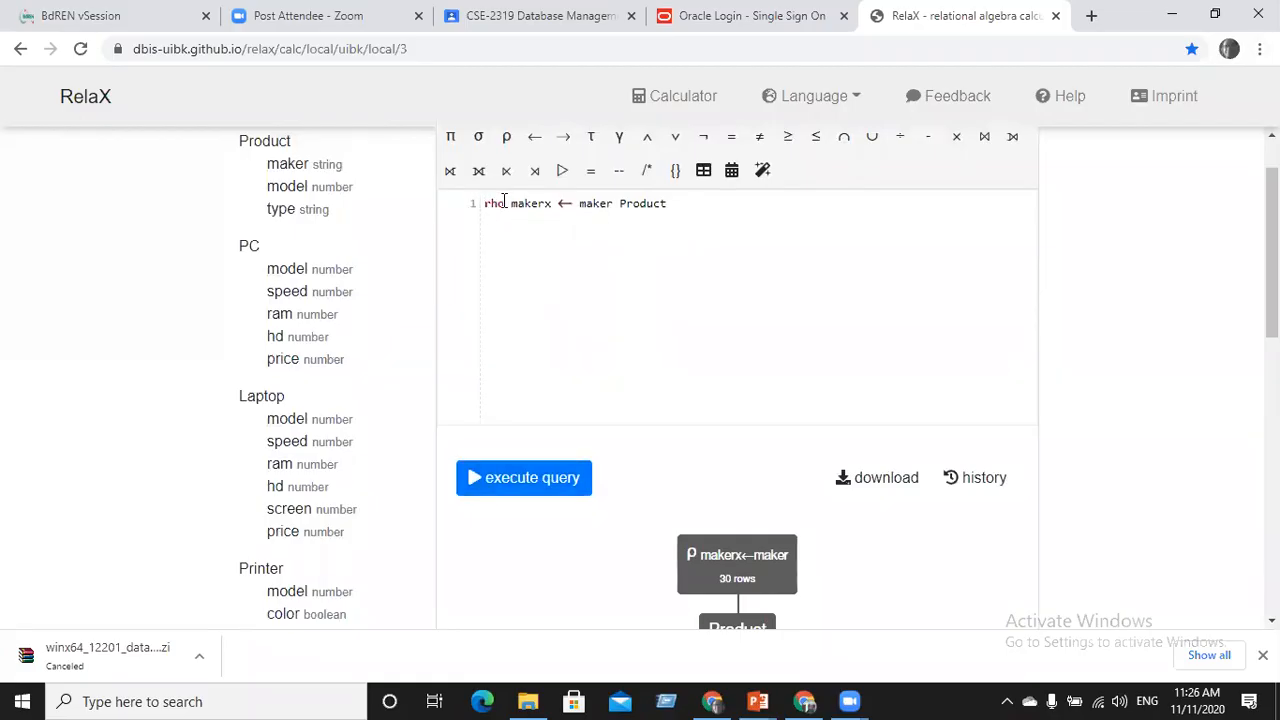
{"action": "left_click_drag", "start_coordinate": [484, 203], "coordinate": [553, 203]}
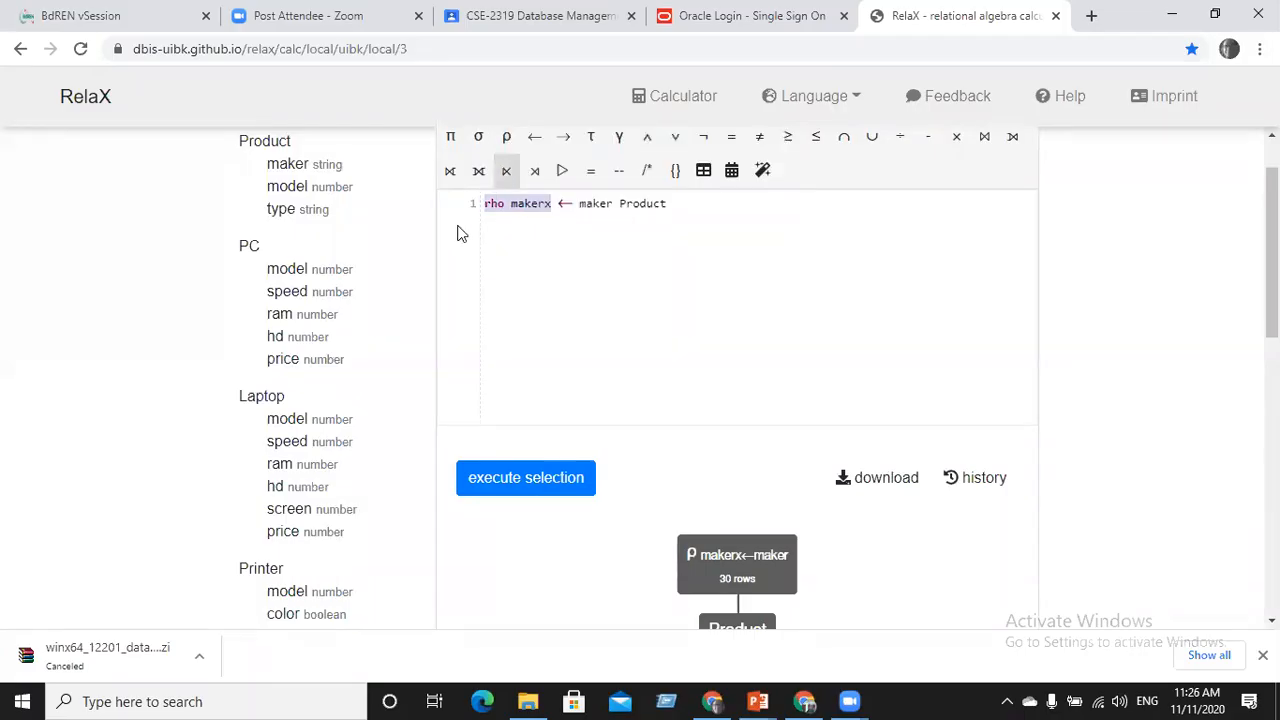
{"action": "left_click", "coordinate": [487, 204]}
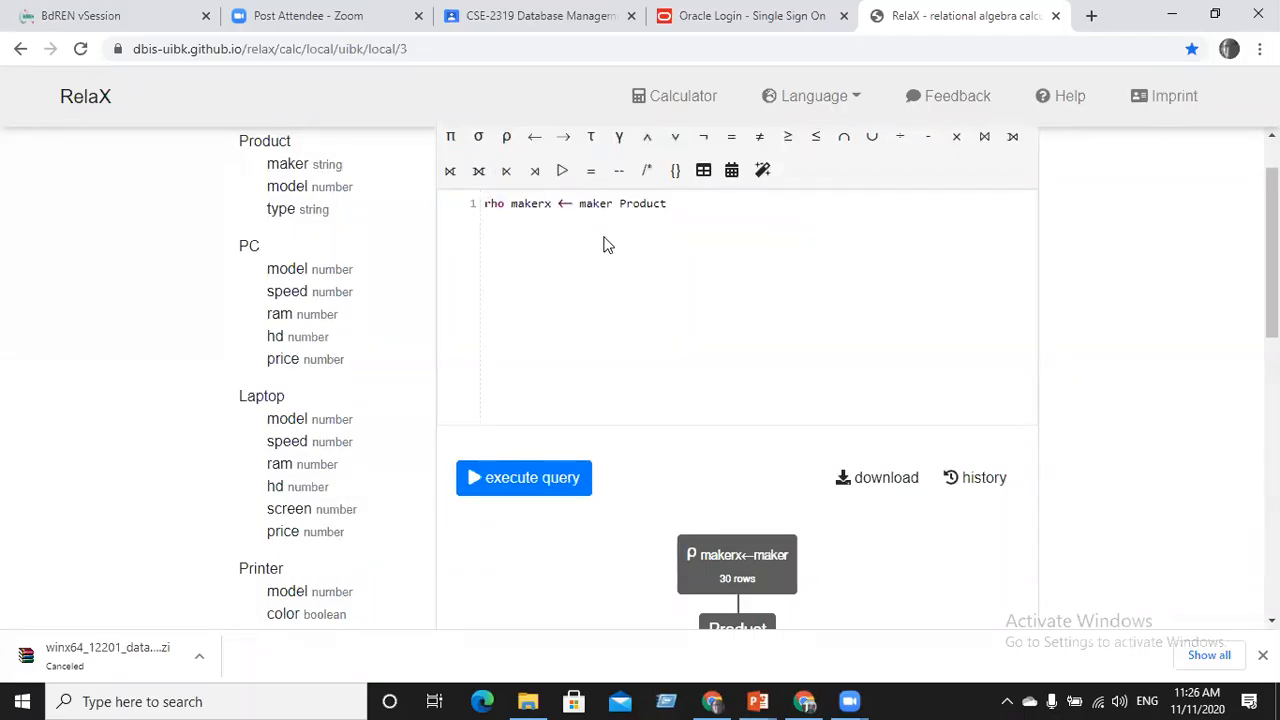
{"action": "type", "text": ">"}
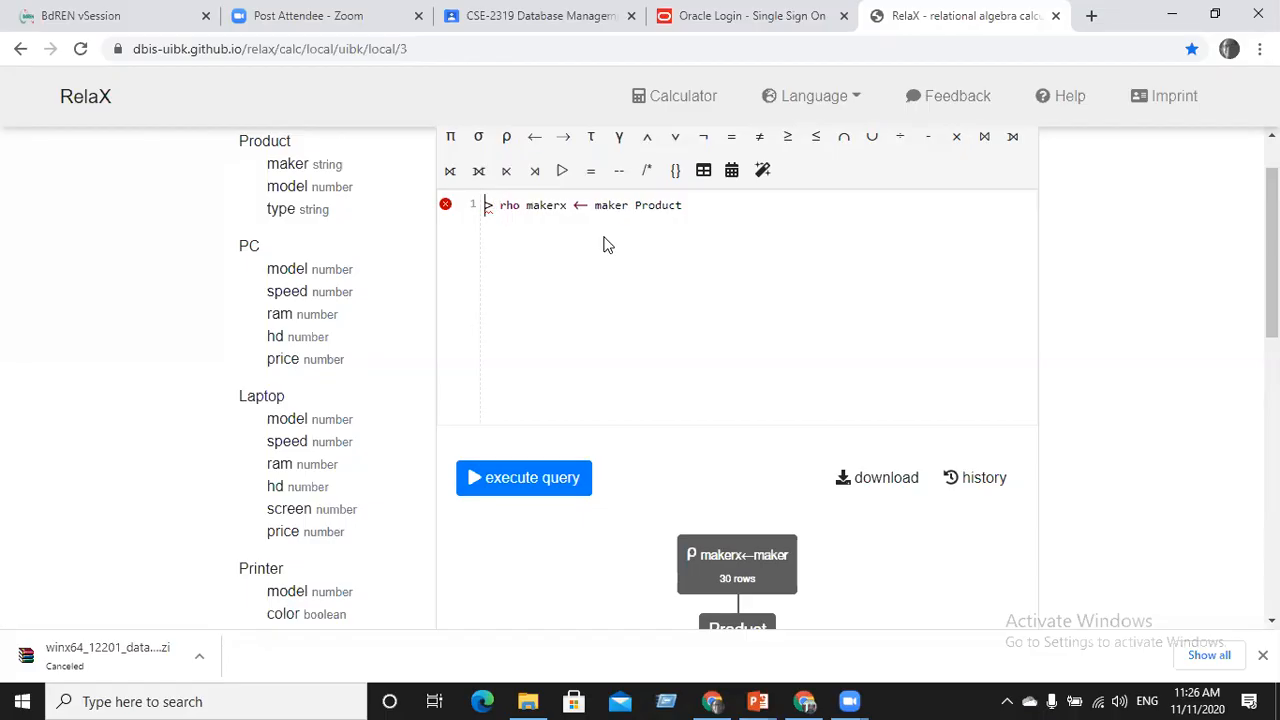
{"action": "type", "text": "rho makerx"}
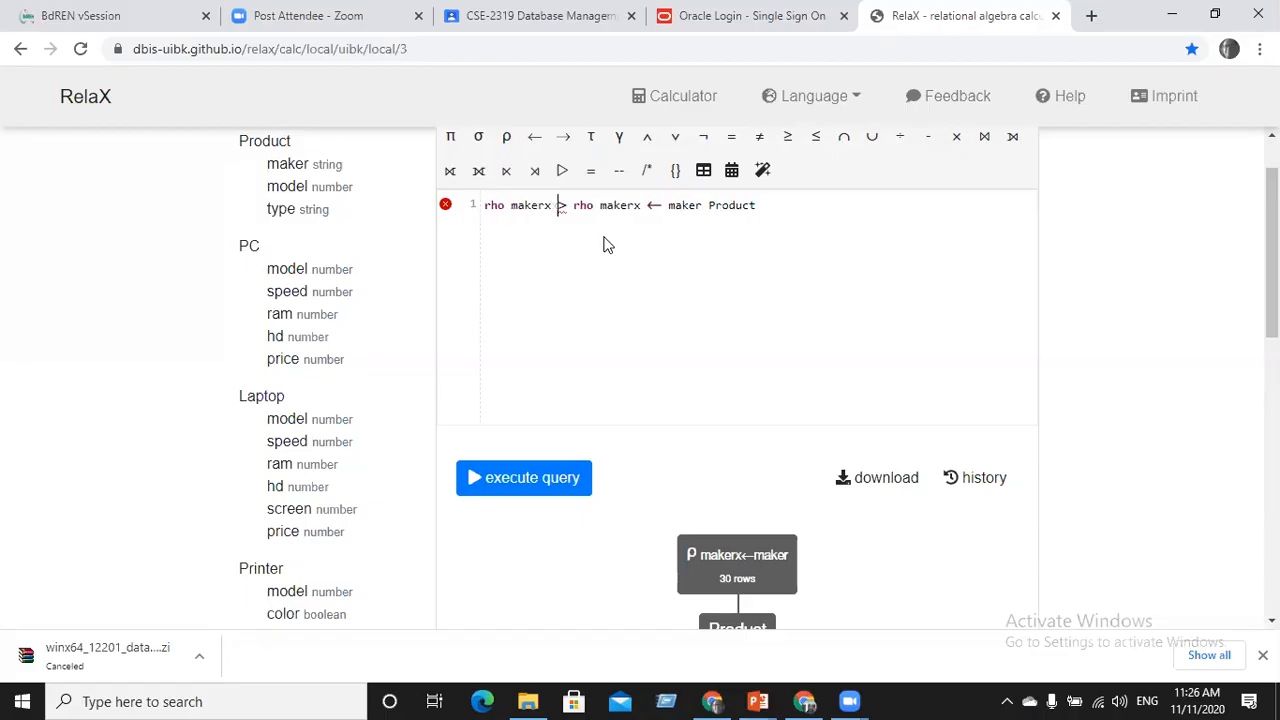
{"action": "left_click", "coordinate": [646, 206]}
{"action": "left_click_drag", "start_coordinate": [646, 206], "coordinate": [756, 205]}
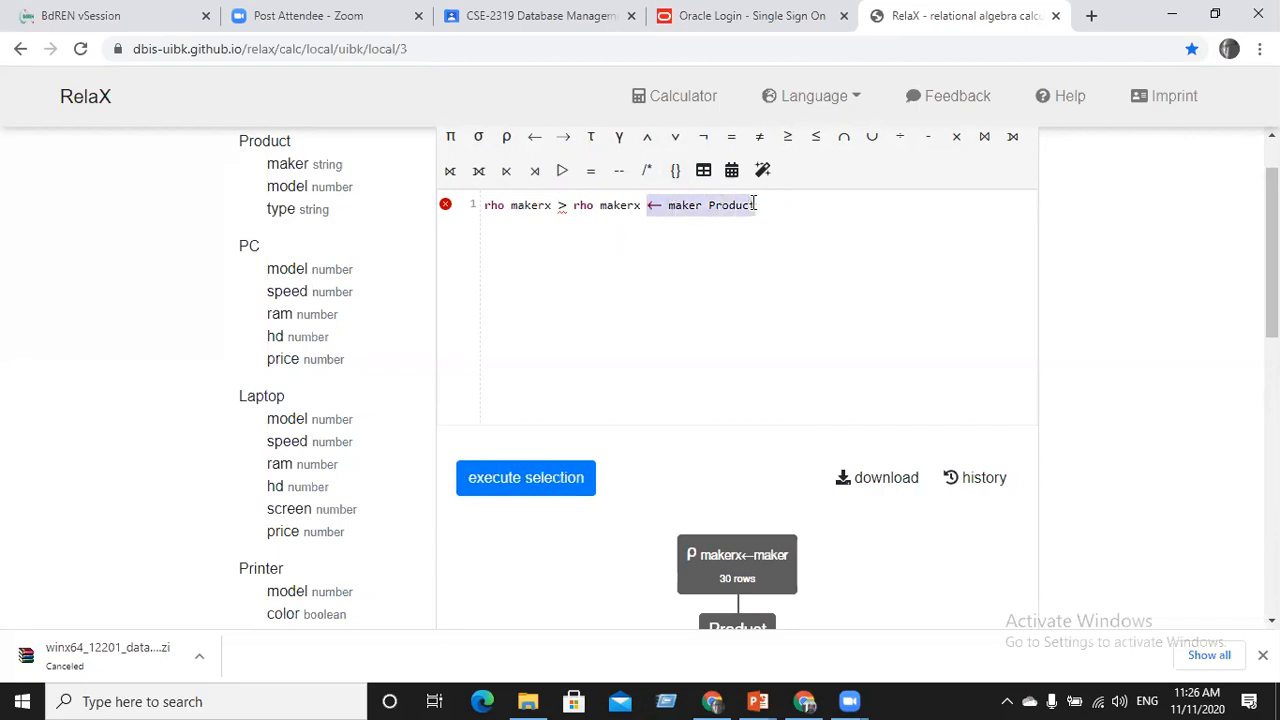
{"action": "left_click", "coordinate": [554, 205]}
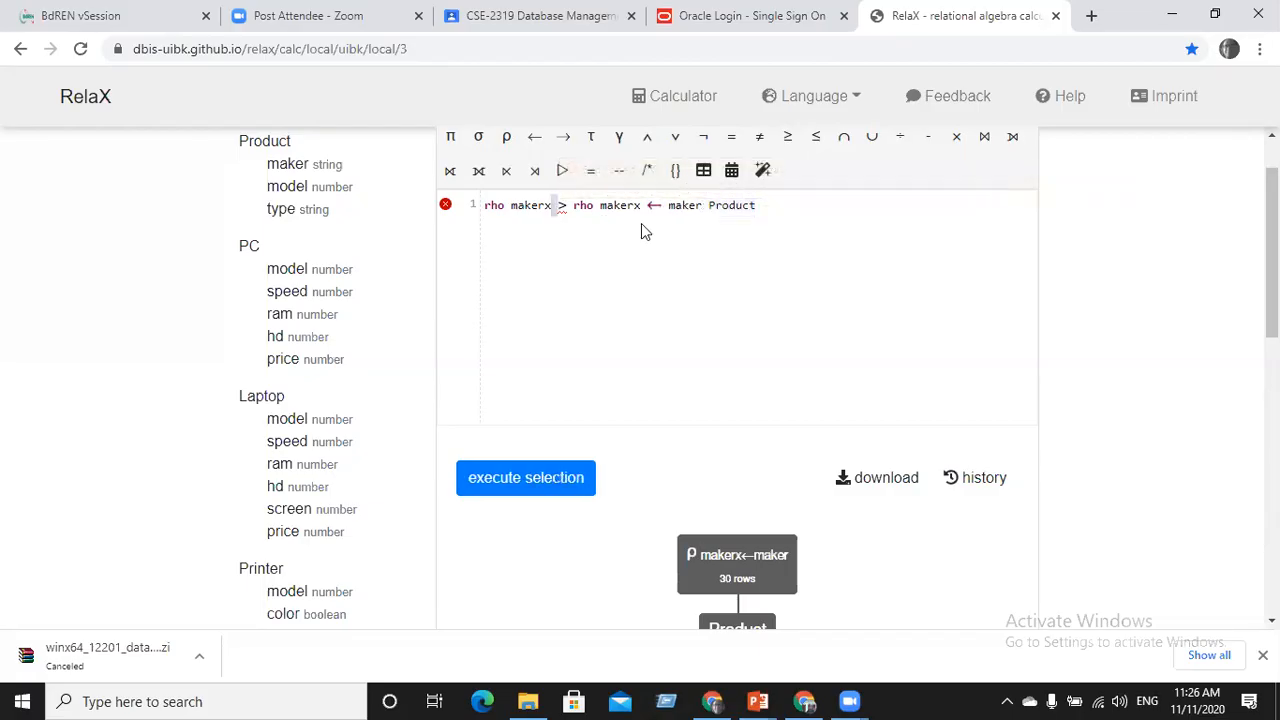
{"action": "type", "text": "← maker Product"}
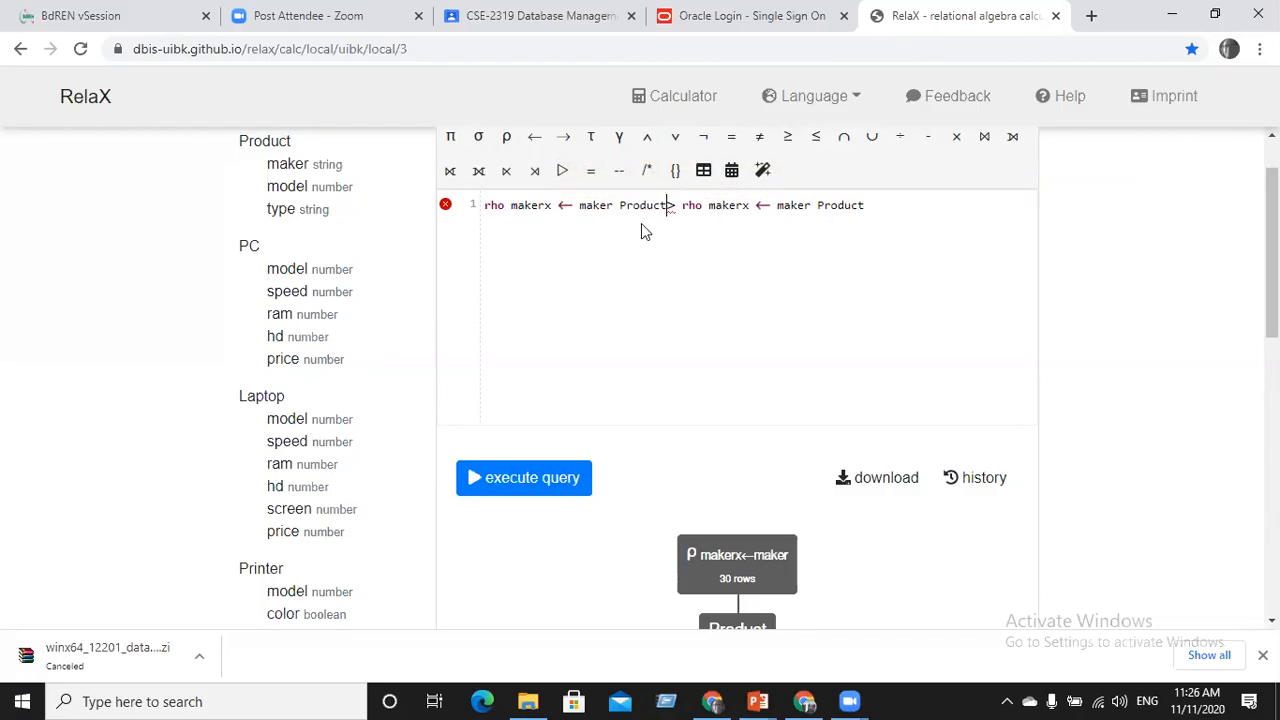
{"action": "mouse_move", "coordinate": [675, 208]}
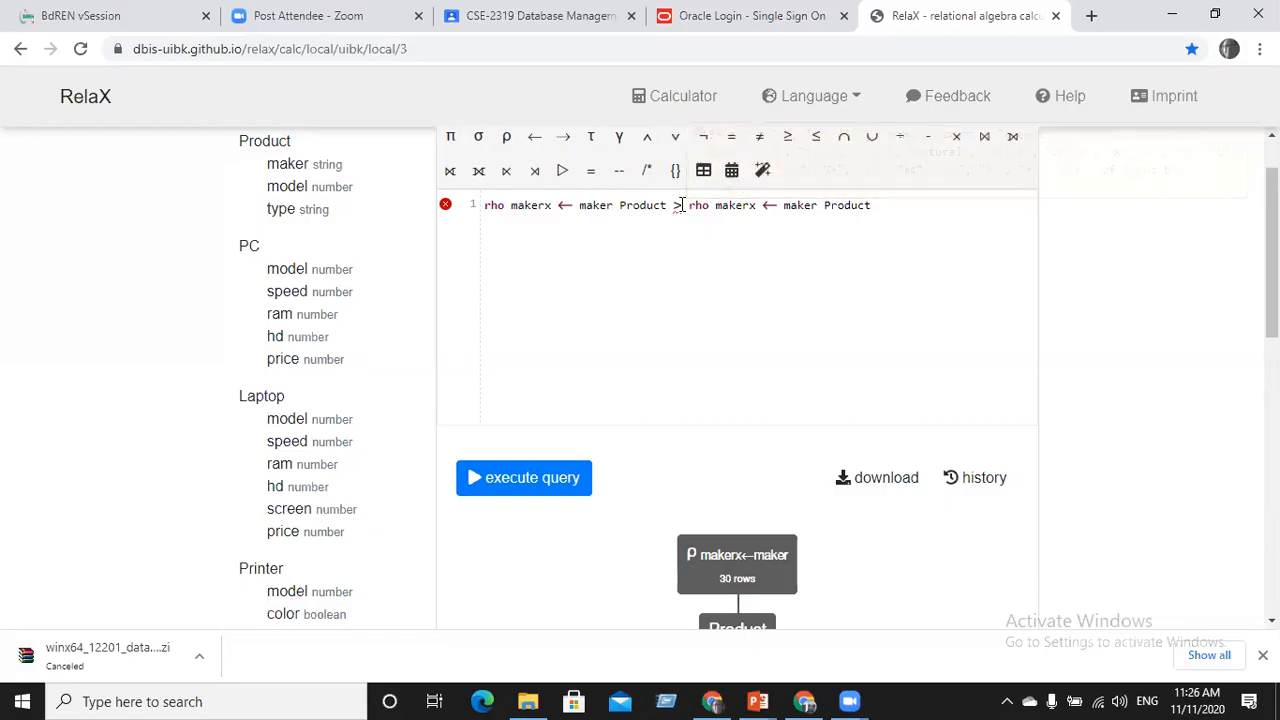
{"action": "left_click_drag", "start_coordinate": [678, 205], "coordinate": [485, 204]}
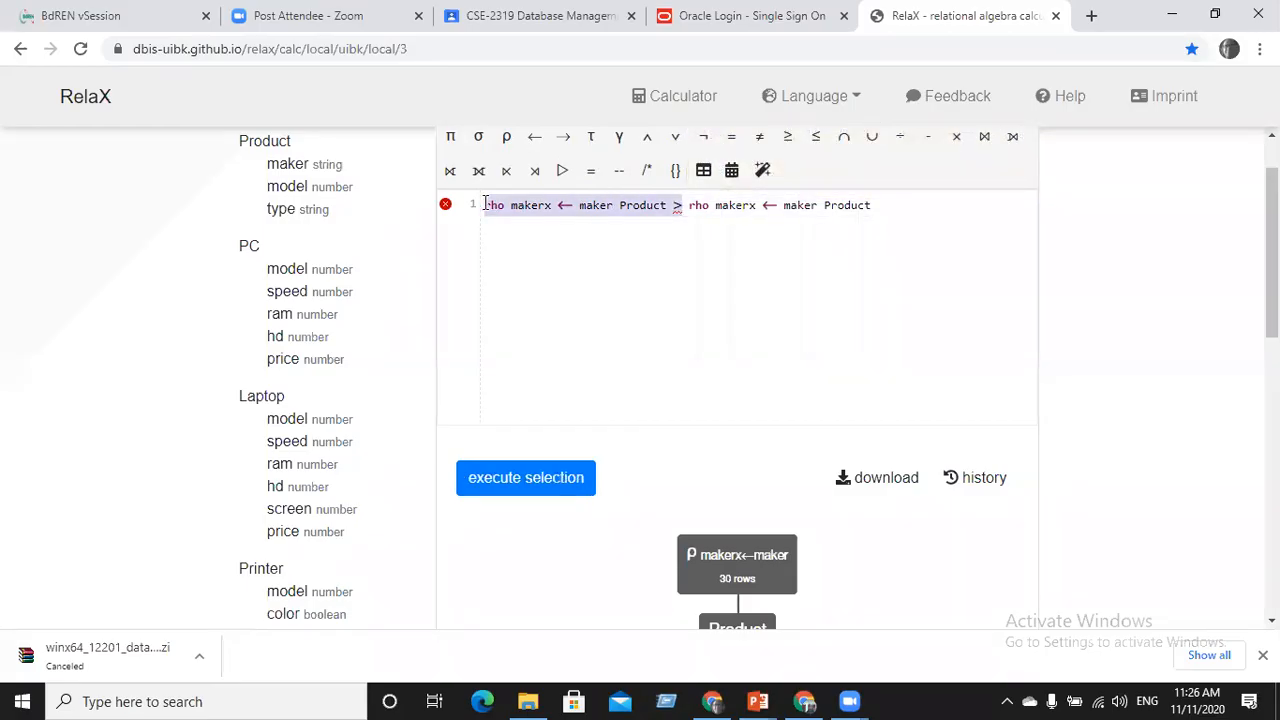
{"action": "key", "text": "BackSpace"}
{"action": "key", "text": "Delete"}
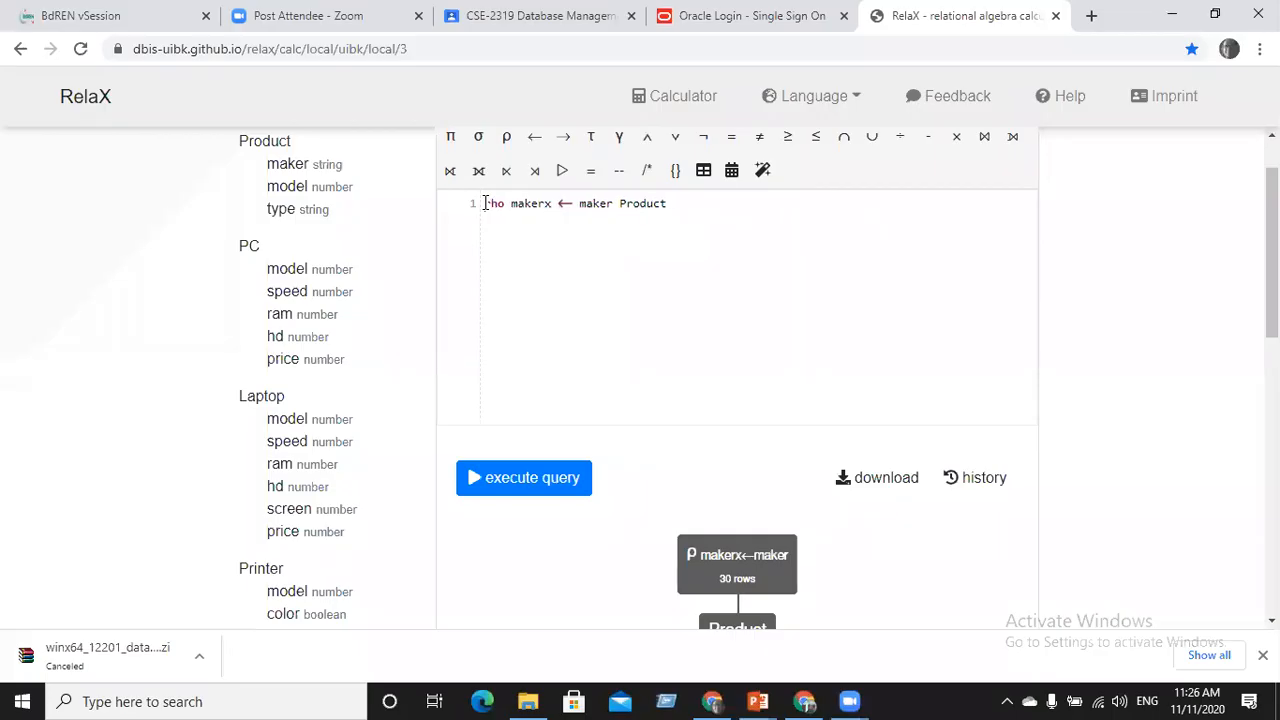
{"action": "left_click_drag", "start_coordinate": [674, 203], "coordinate": [484, 203]}
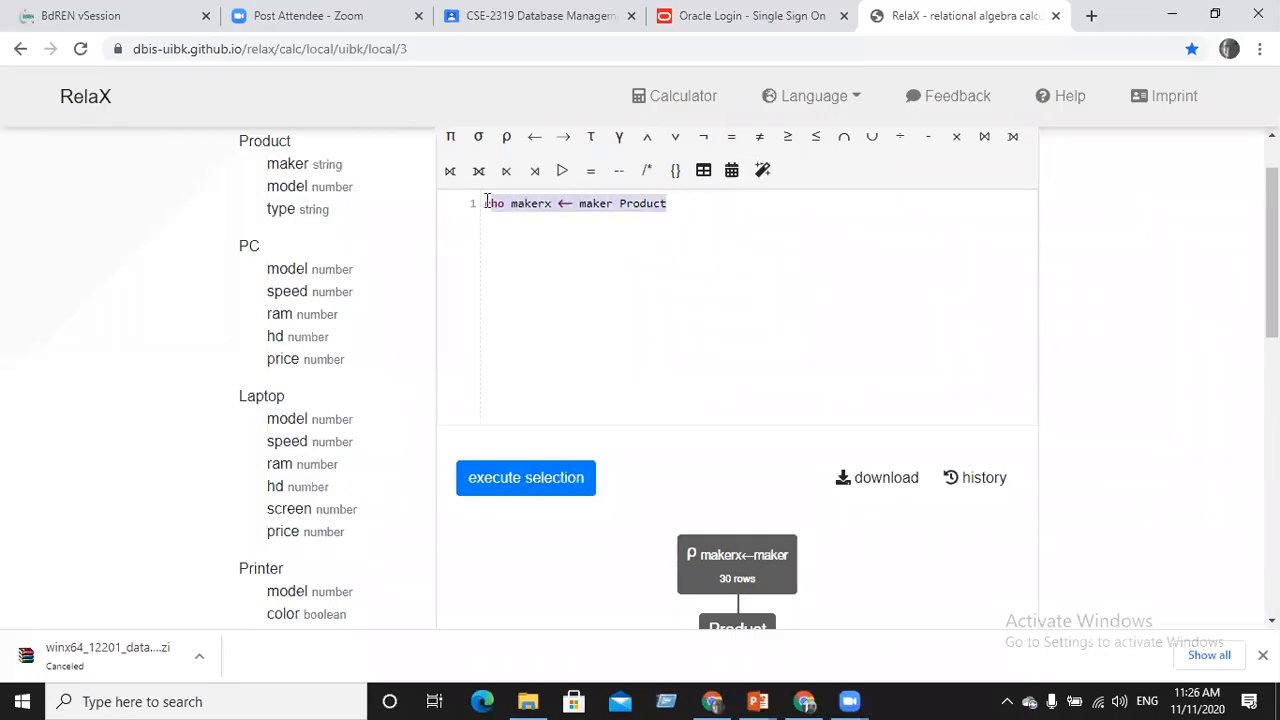
Paste a copy of line 1 onto line 2 and change it to rho modelx ← model Product
{"action": "left_click", "coordinate": [684, 199]}
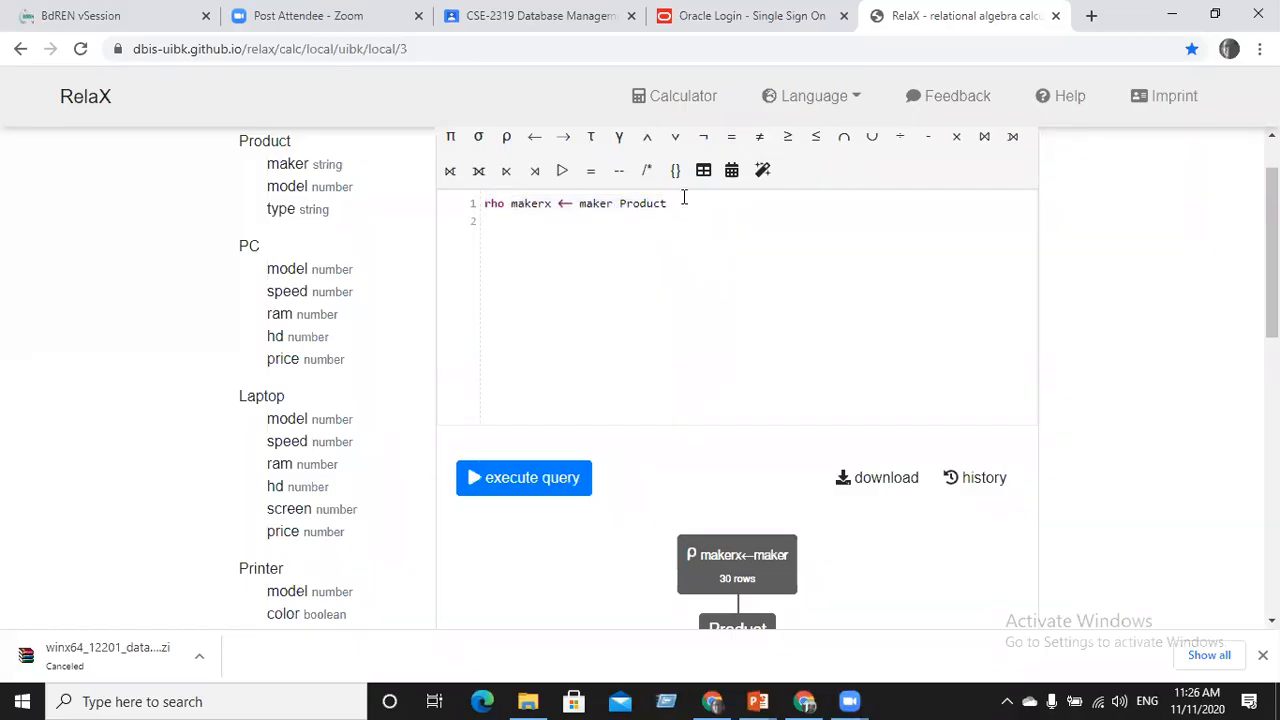
{"action": "type", "text": "rho makerx ← maker Product"}
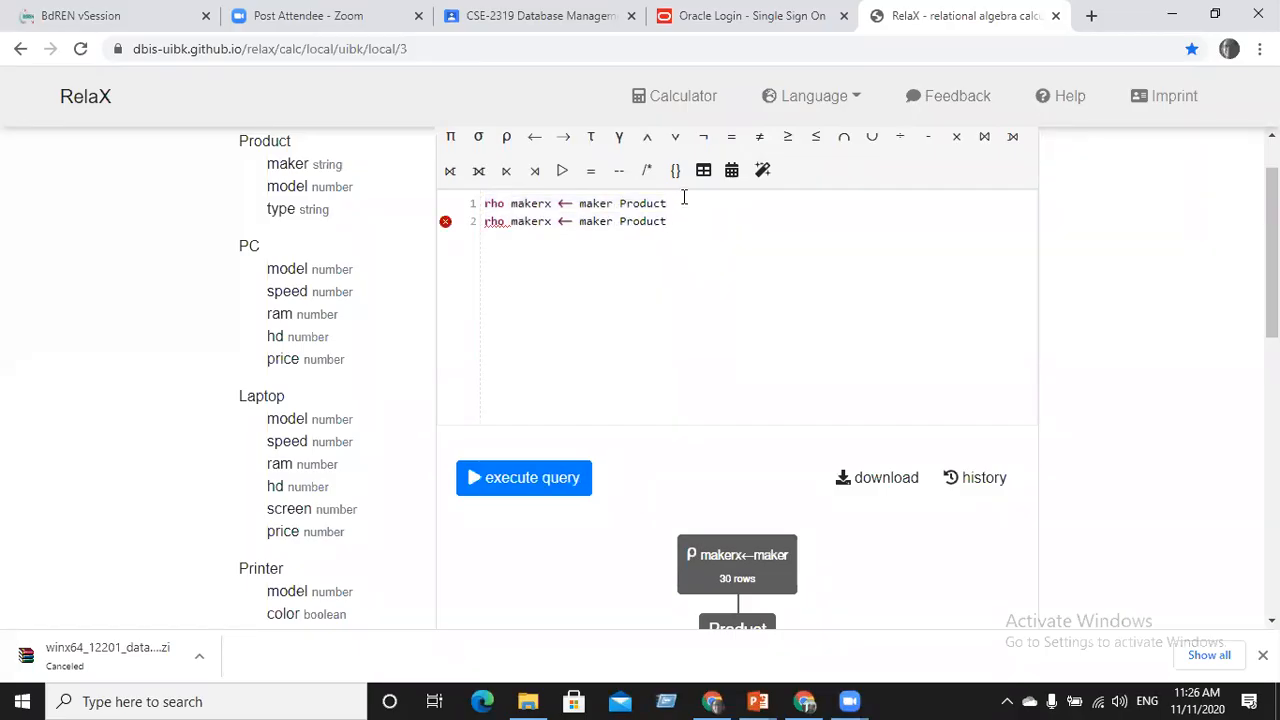
{"action": "key", "text": "Left"}
{"action": "key", "text": "BackSpace"}
{"action": "key", "text": "BackSpace"}
{"action": "key", "text": "BackSpace"}
{"action": "key", "text": "BackSpace"}
{"action": "key", "text": "BackSpace"}
{"action": "key", "text": "BackSpace"}
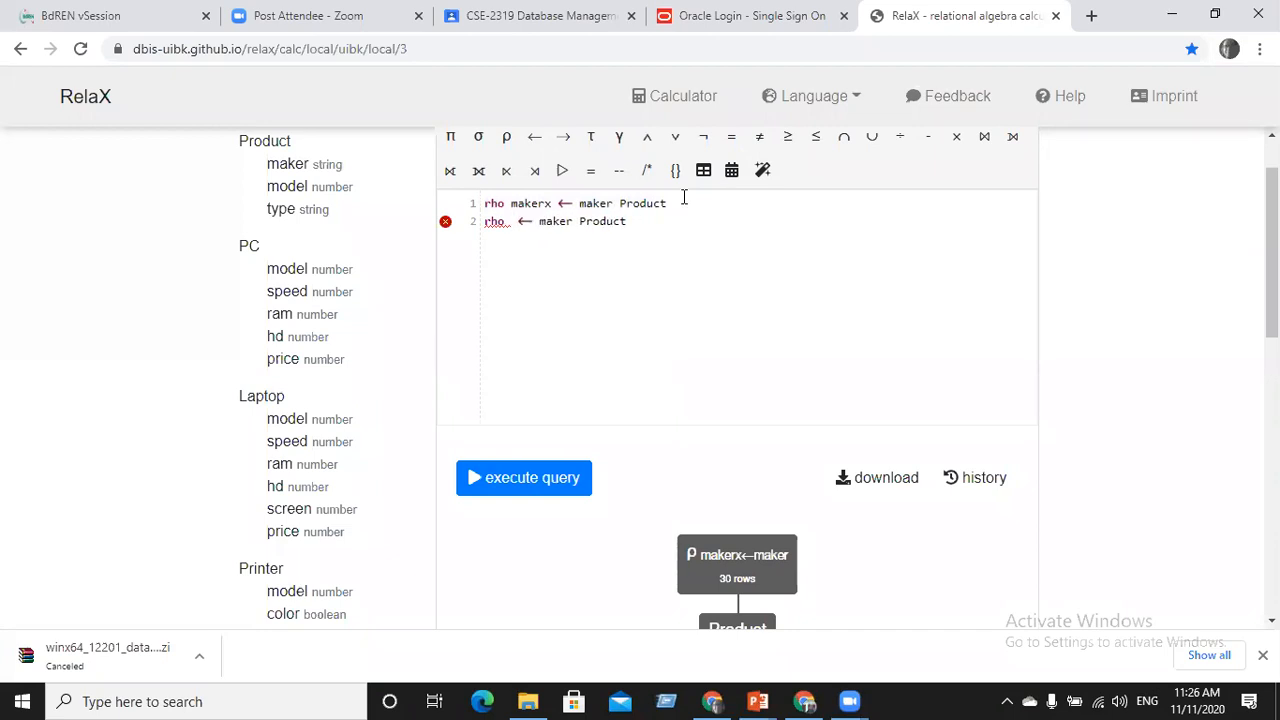
{"action": "type", "text": "model"}
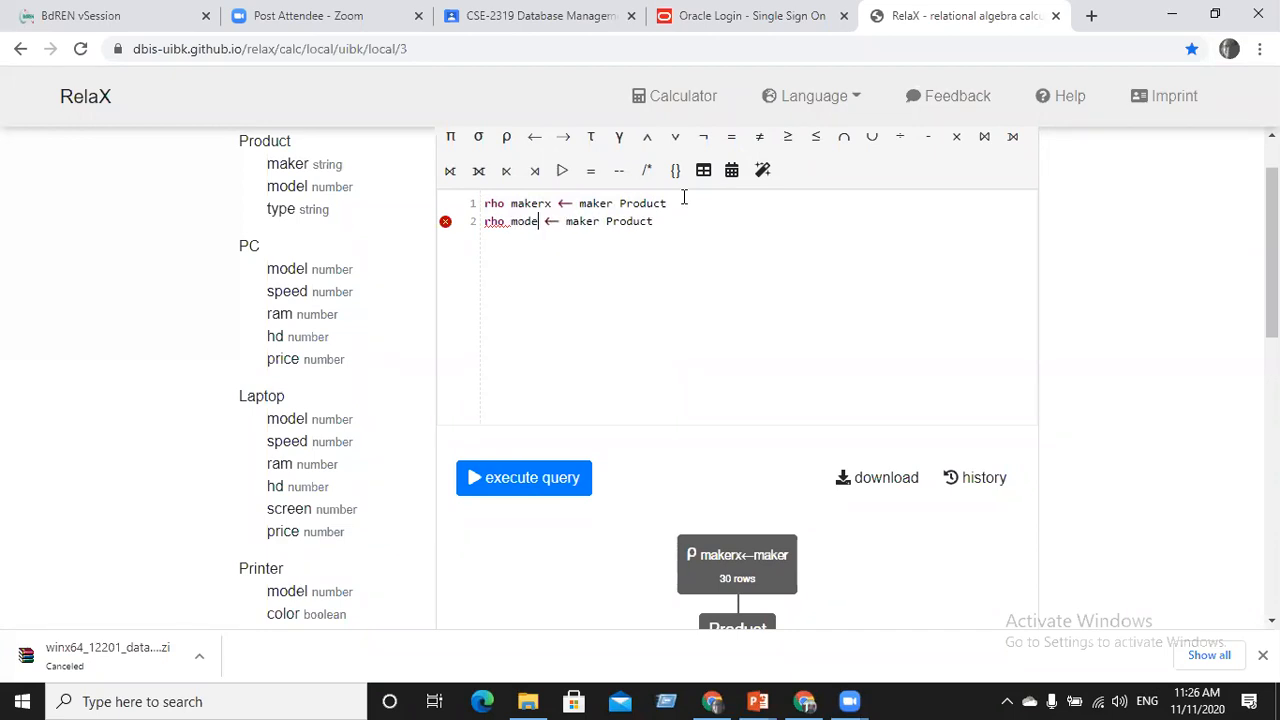
{"action": "type", "text": "x"}
{"action": "key", "text": "Right"}
{"action": "key", "text": "Right"}
{"action": "key", "text": "Right"}
{"action": "key", "text": "Right"}
{"action": "key", "text": "Right"}
{"action": "key", "text": "BackSpace"}
{"action": "key", "text": "BackSpace"}
{"action": "key", "text": "BackSpace"}
{"action": "key", "text": "BackSpace"}
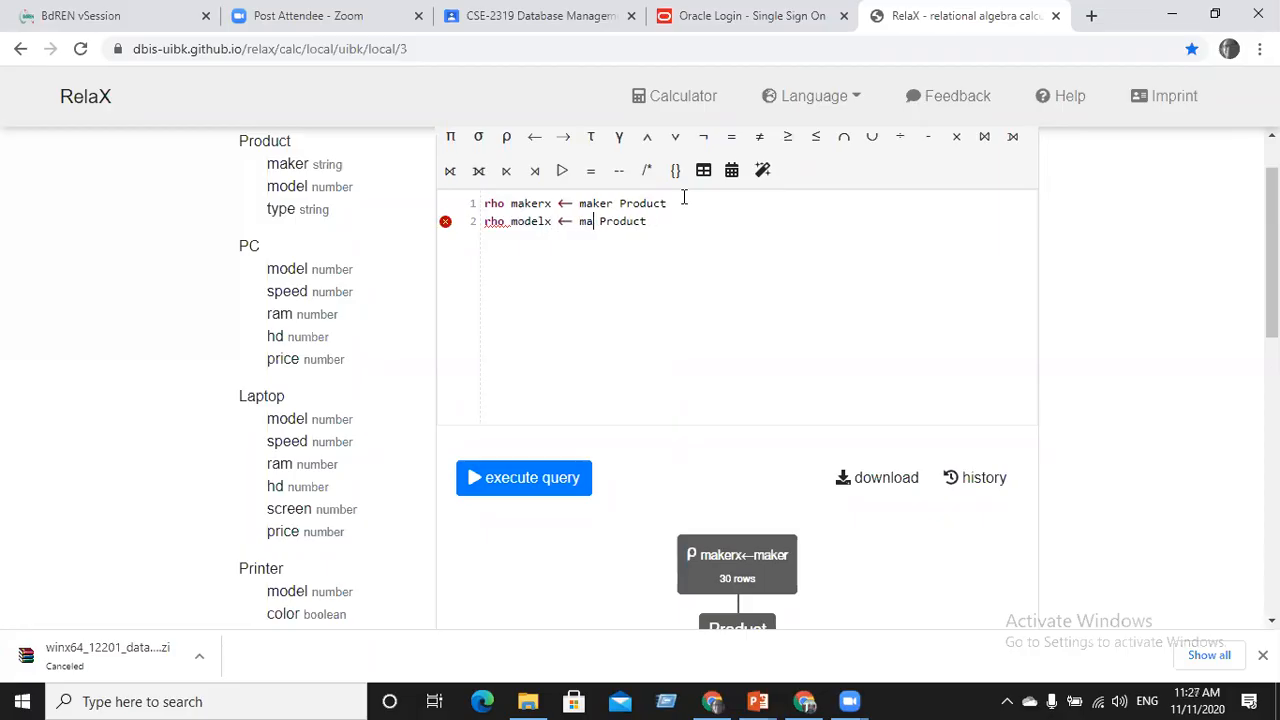
{"action": "type", "text": "odel"}
Run both lines, delete the failing line 2, and rerun to get 30 rows with Product.makerx
{"action": "left_click", "coordinate": [508, 480]}
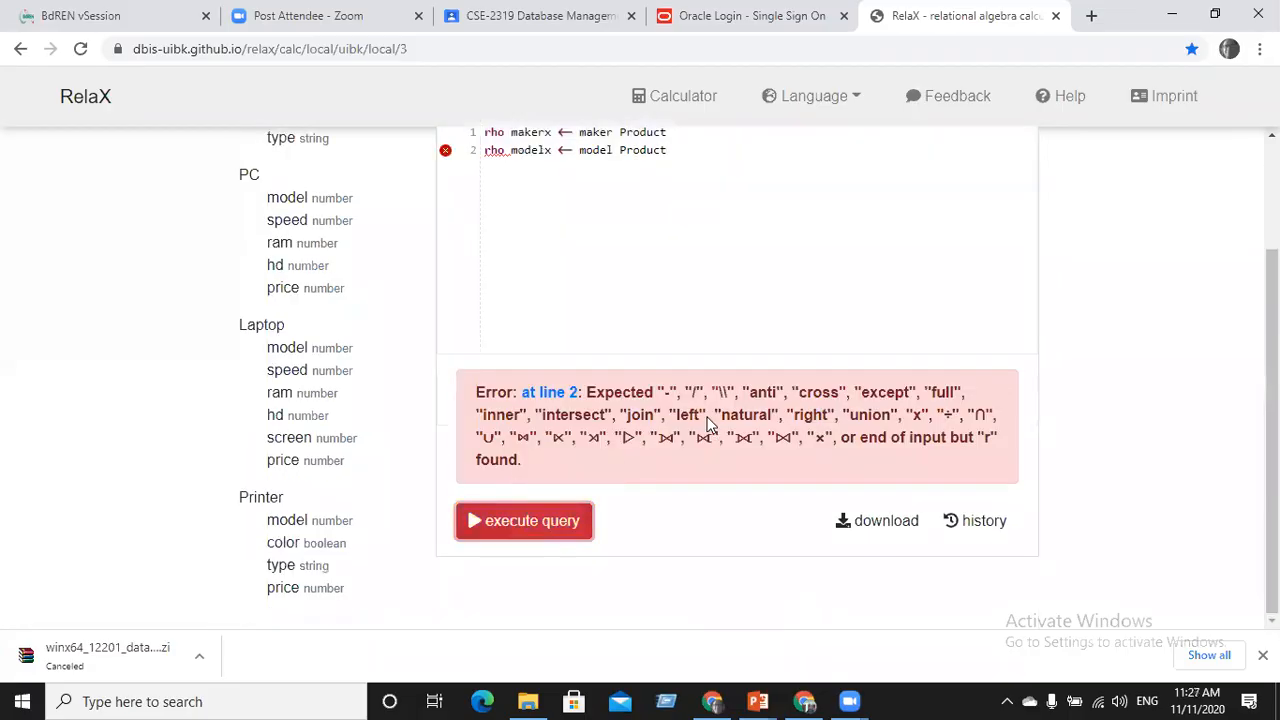
{"action": "left_click_drag", "start_coordinate": [670, 150], "coordinate": [477, 150]}
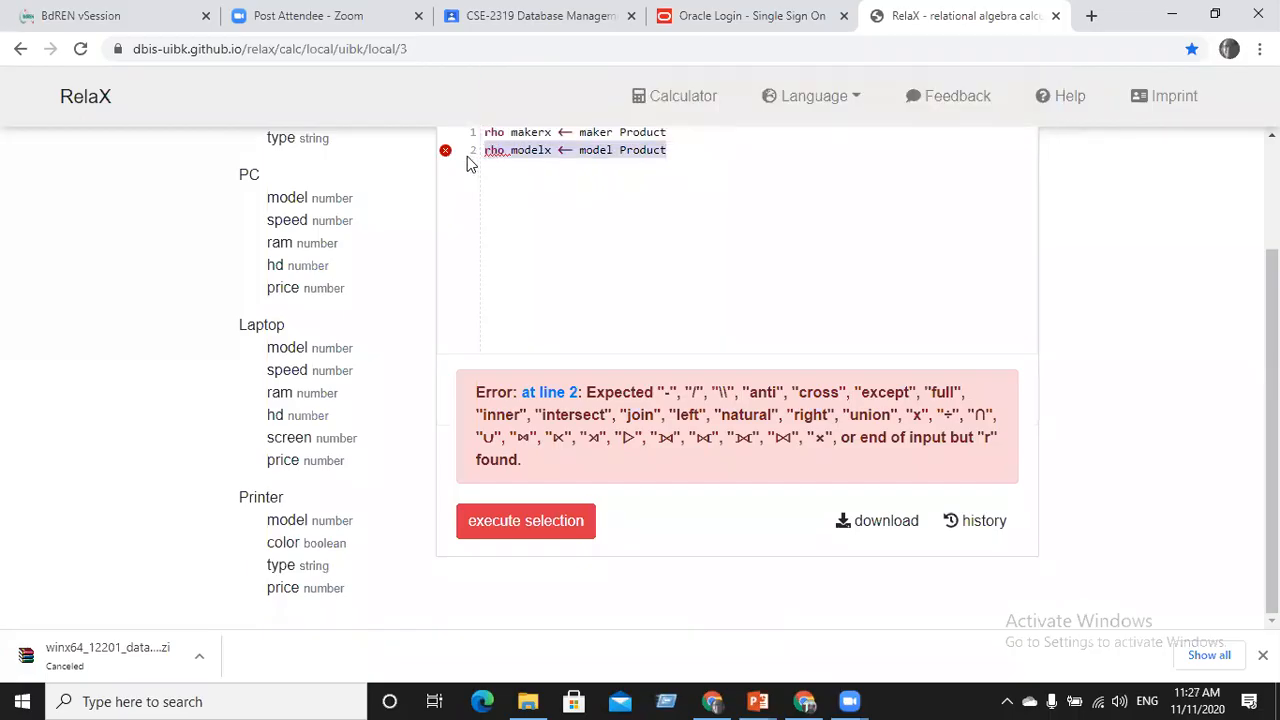
{"action": "key", "text": "BackSpace"}
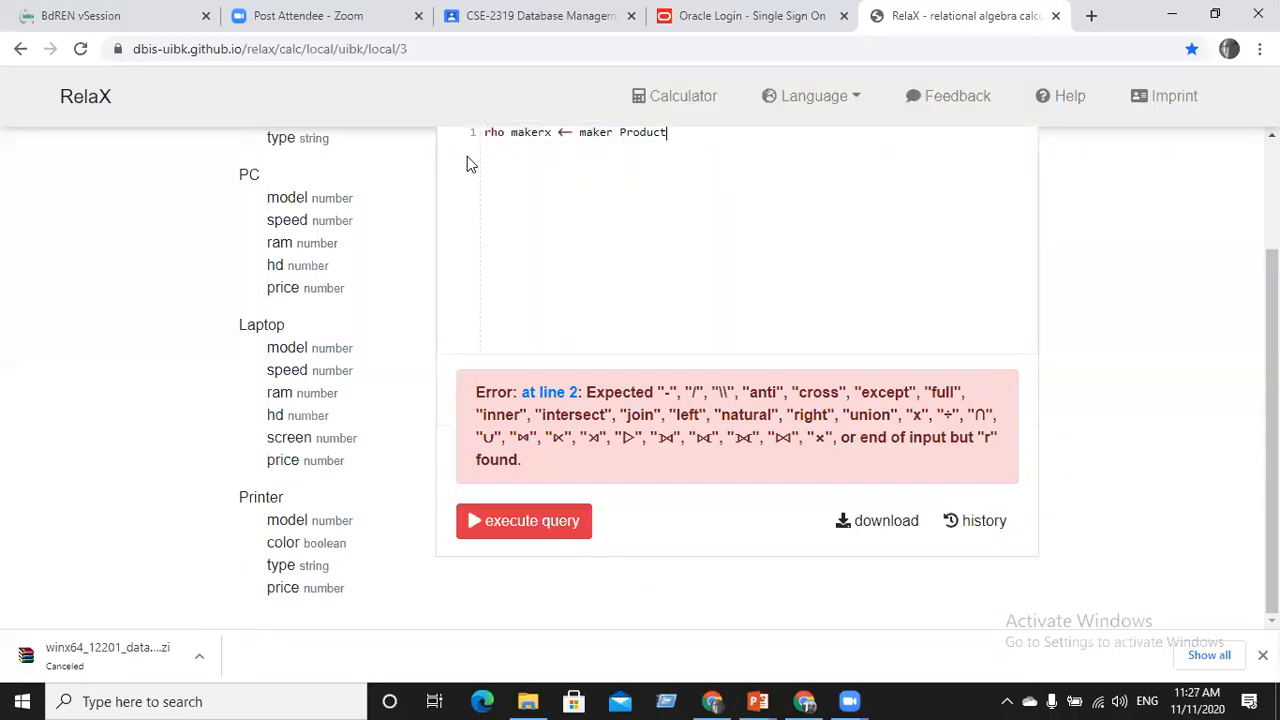
{"action": "left_click", "coordinate": [537, 527]}
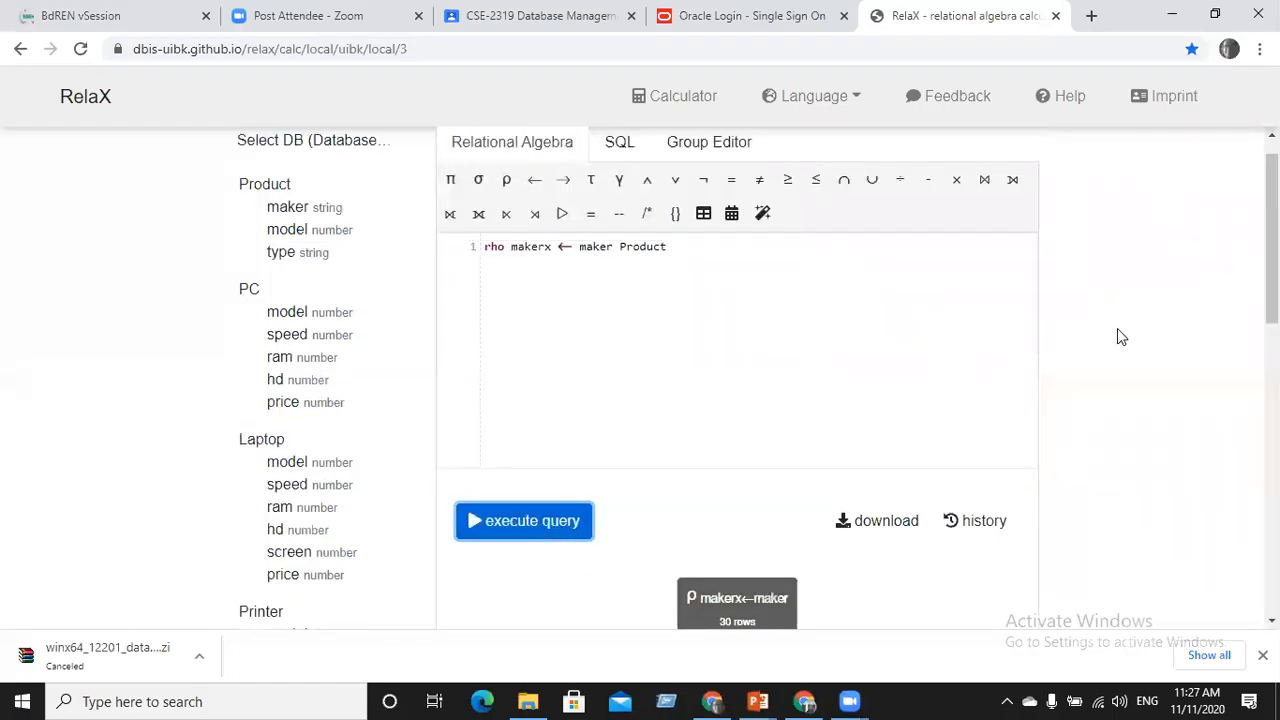
{"action": "scroll", "coordinate": [737, 400], "scroll_direction": "down", "scroll_amount": 5}
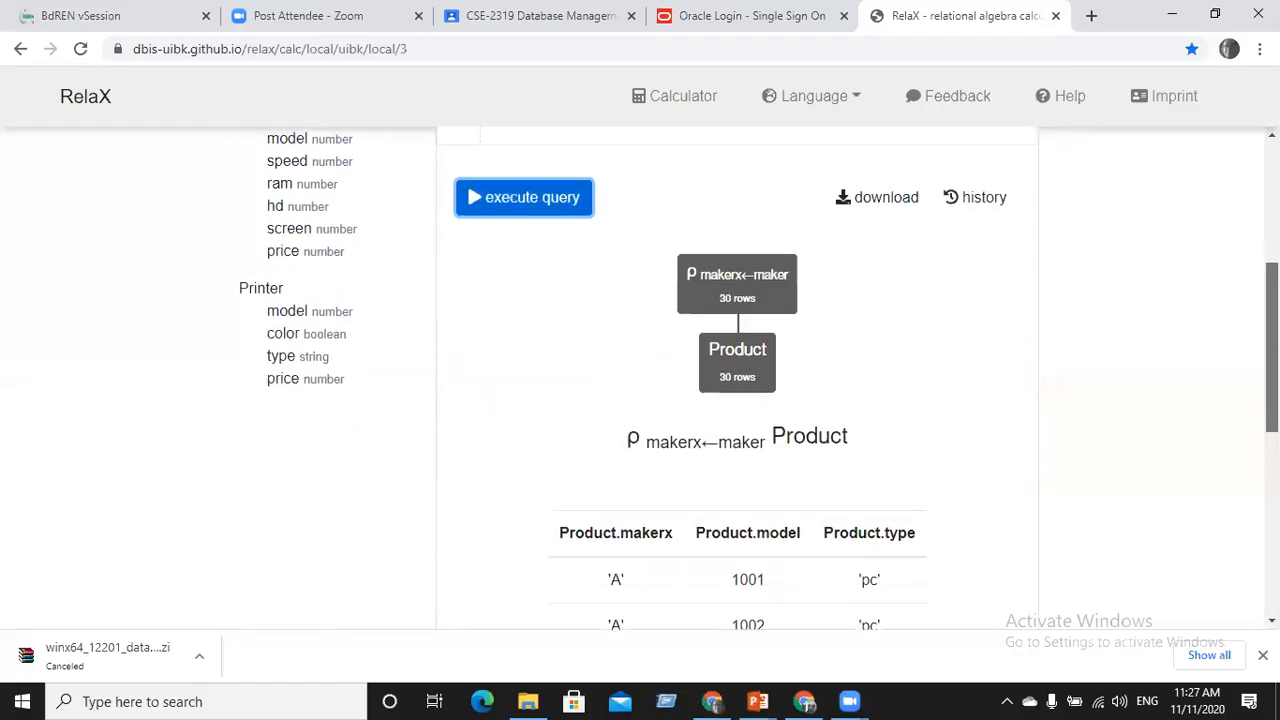
{"action": "scroll", "coordinate": [737, 400], "scroll_direction": "up", "scroll_amount": 3}
{"action": "scroll", "coordinate": [691, 366], "scroll_direction": "up", "scroll_amount": 3}
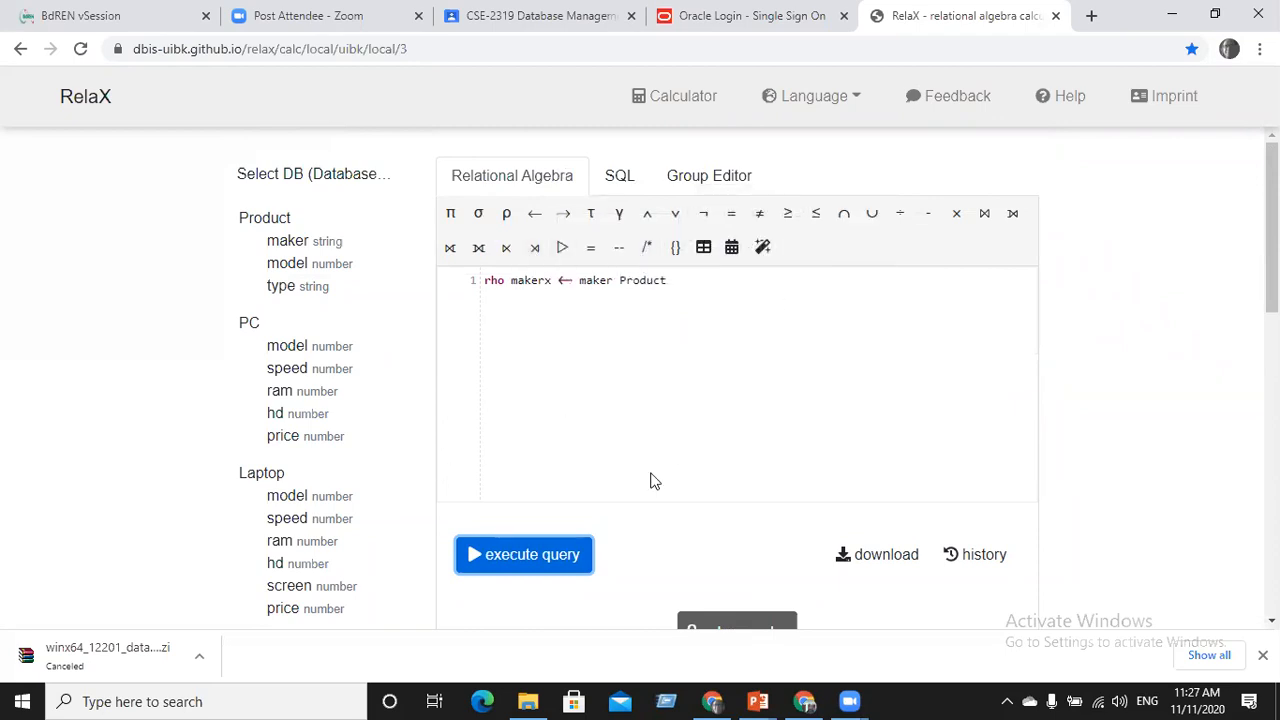
Switch between the DBS_L3 Rename Operation slide and the RelaX calculator in Chrome
{"action": "left_click", "coordinate": [758, 701]}
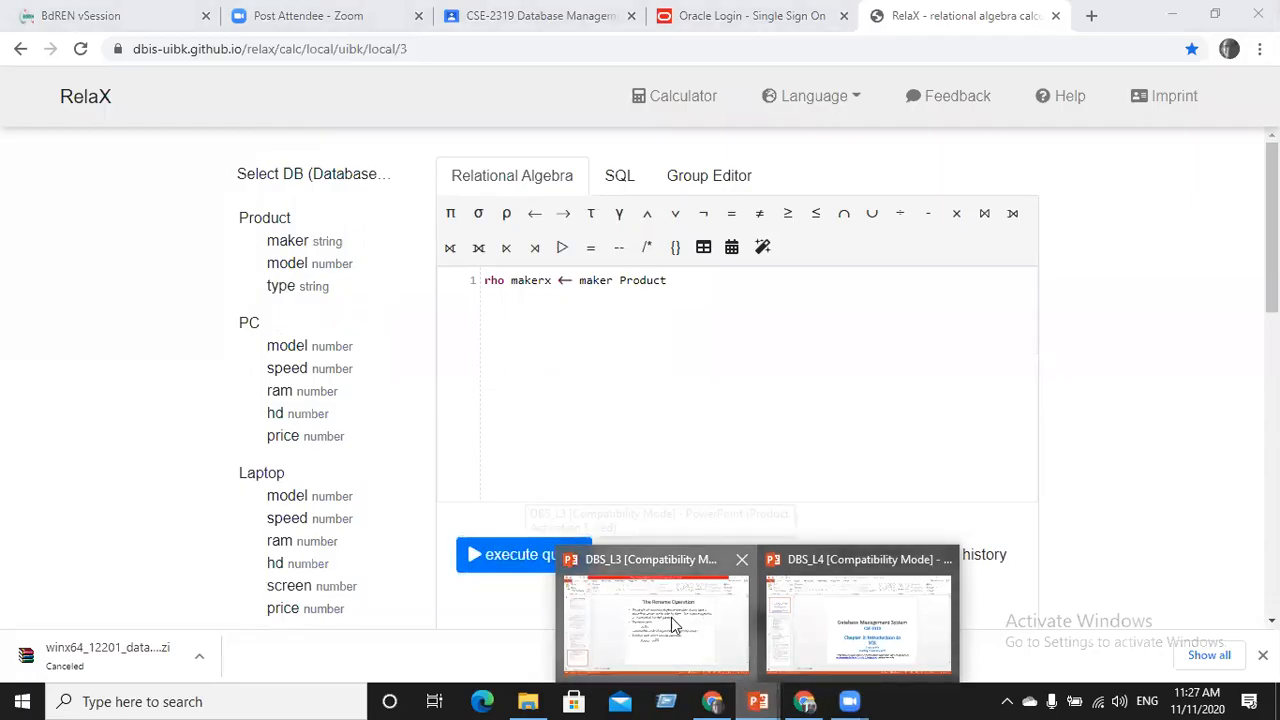
{"action": "left_click", "coordinate": [671, 617]}
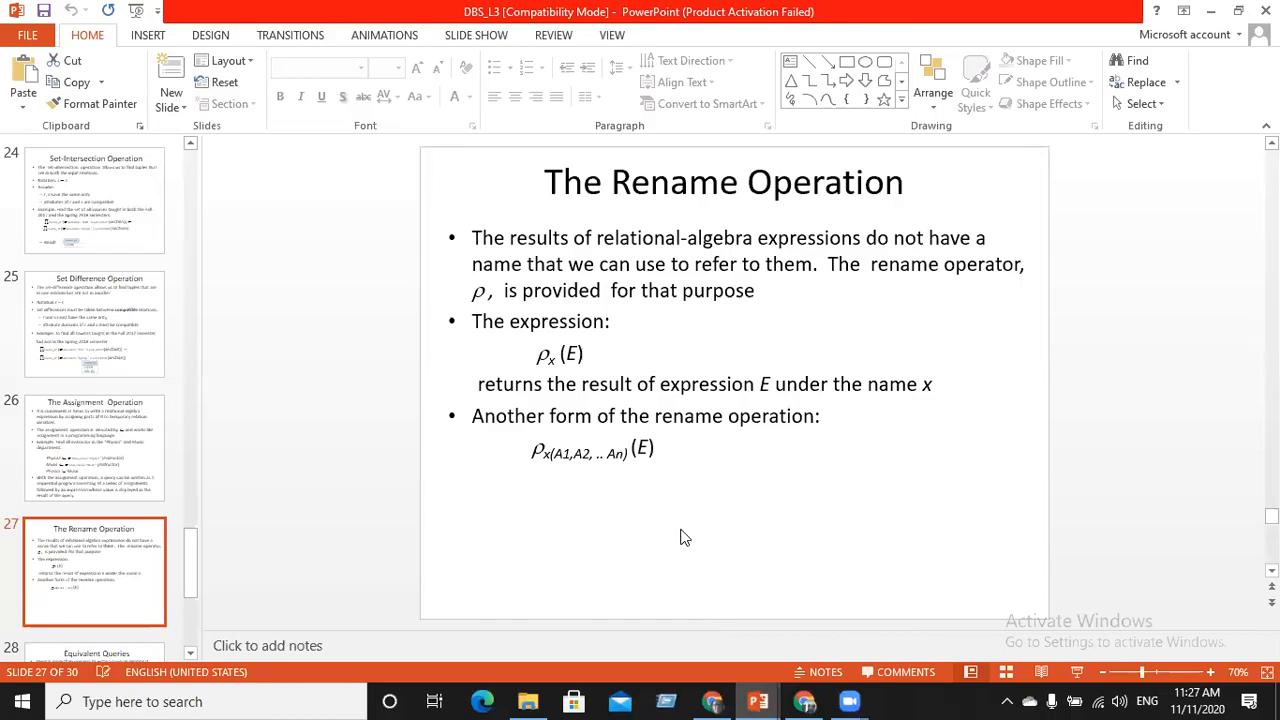
{"action": "left_click", "coordinate": [820, 697]}
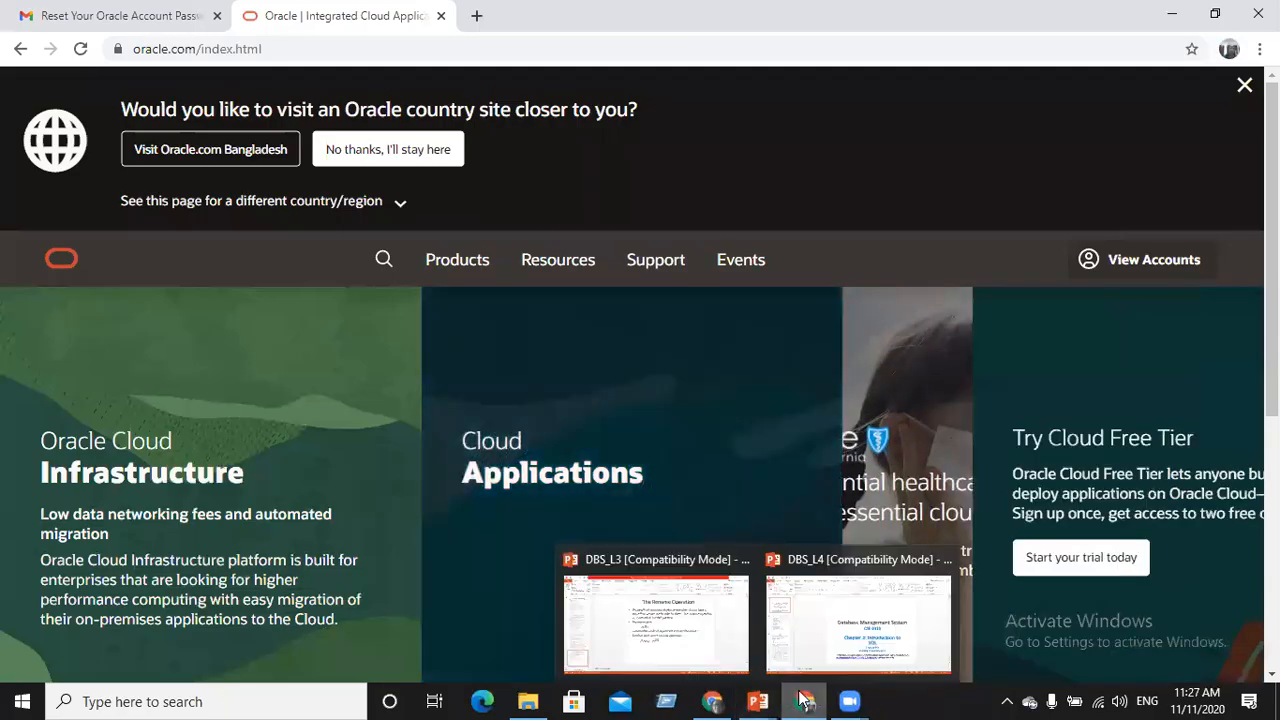
{"action": "left_click", "coordinate": [718, 697]}
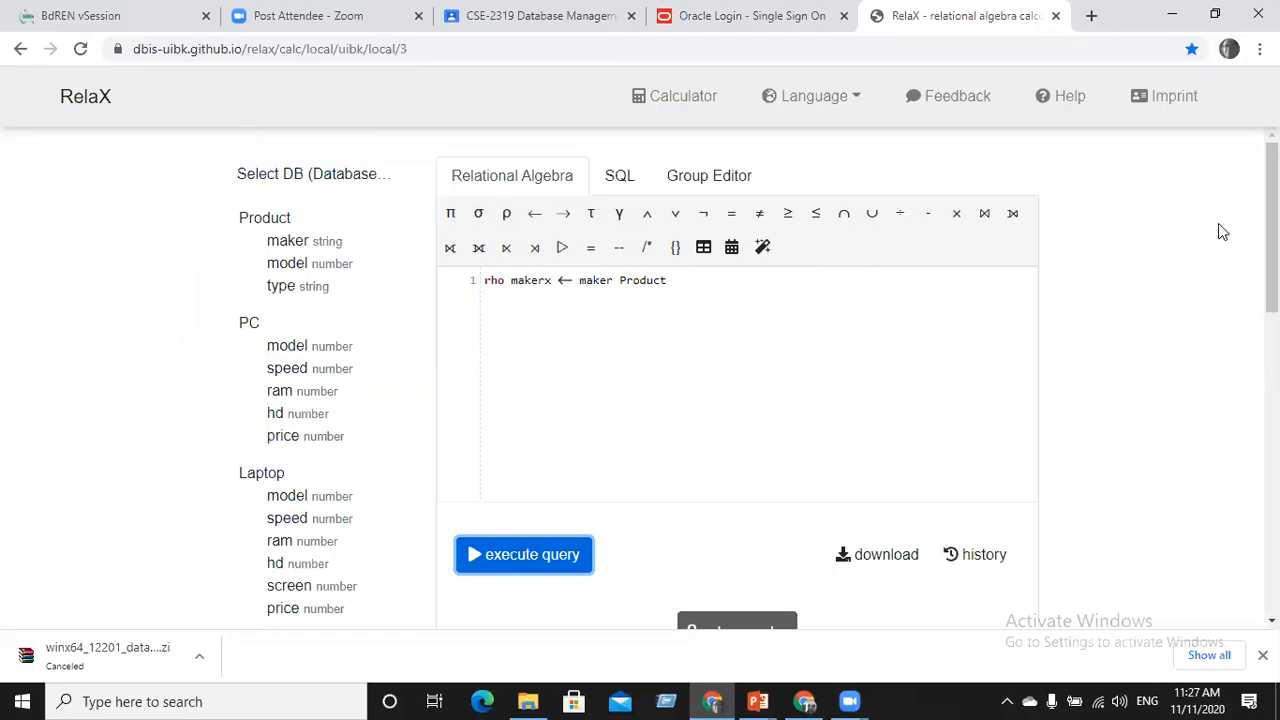
{"action": "left_click_drag", "start_coordinate": [1272, 228], "coordinate": [1212, 150]}
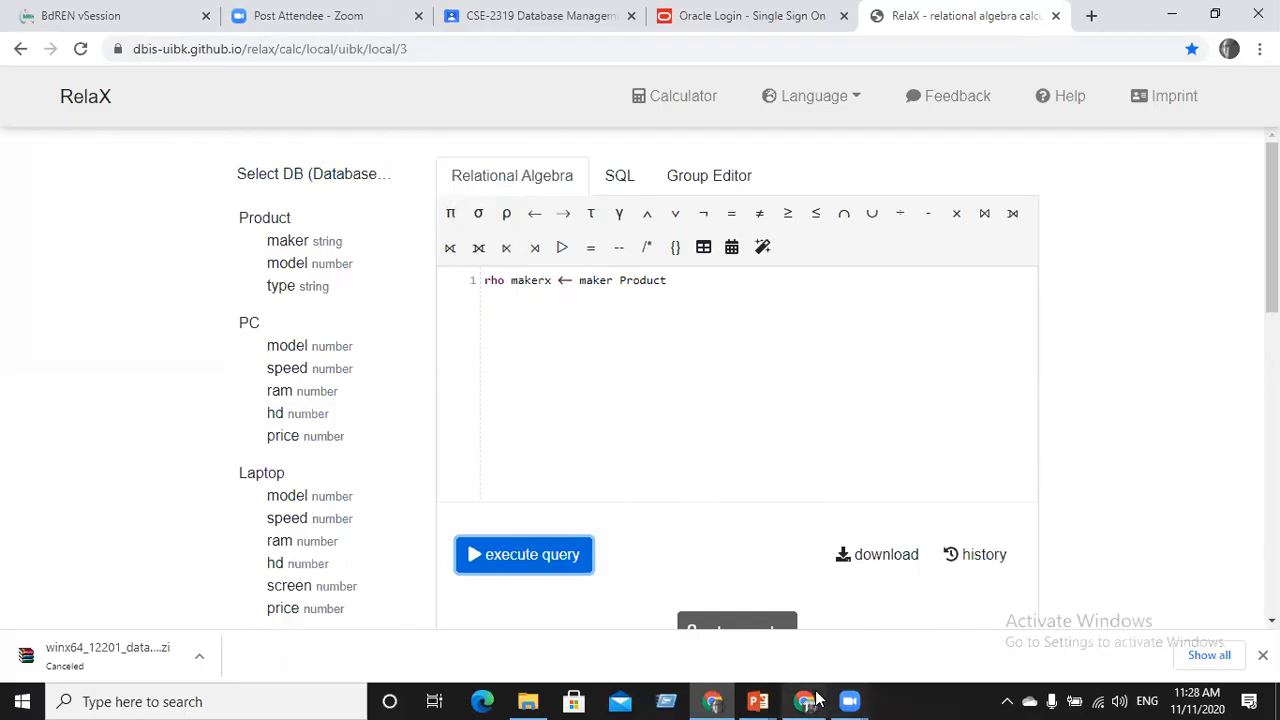
{"action": "mouse_move", "coordinate": [752, 700]}
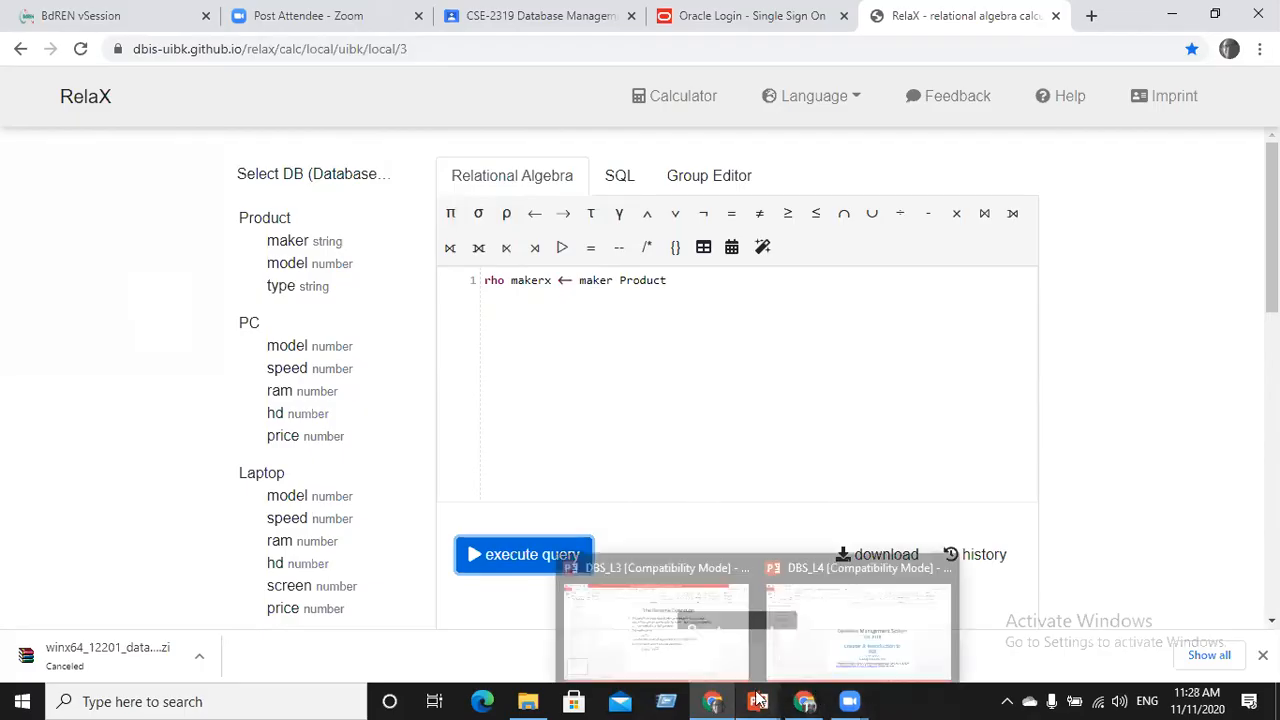
{"action": "left_click", "coordinate": [712, 652]}
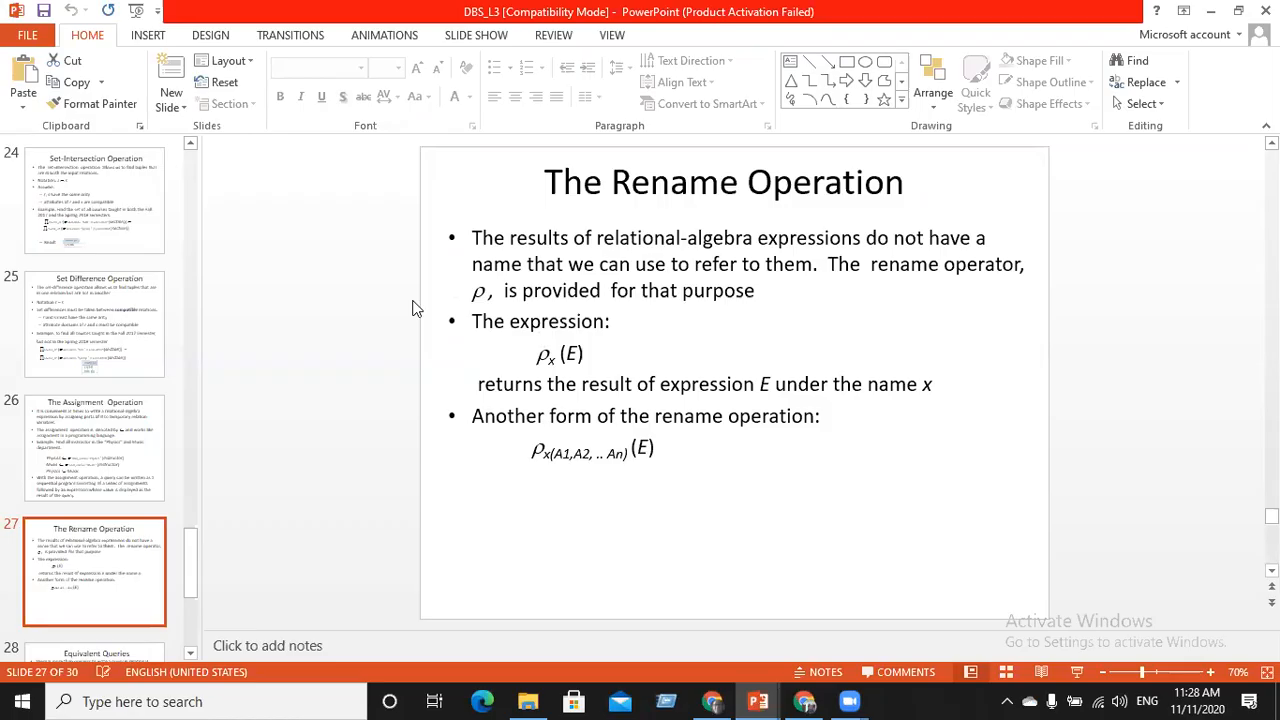
{"action": "left_click", "coordinate": [805, 701]}
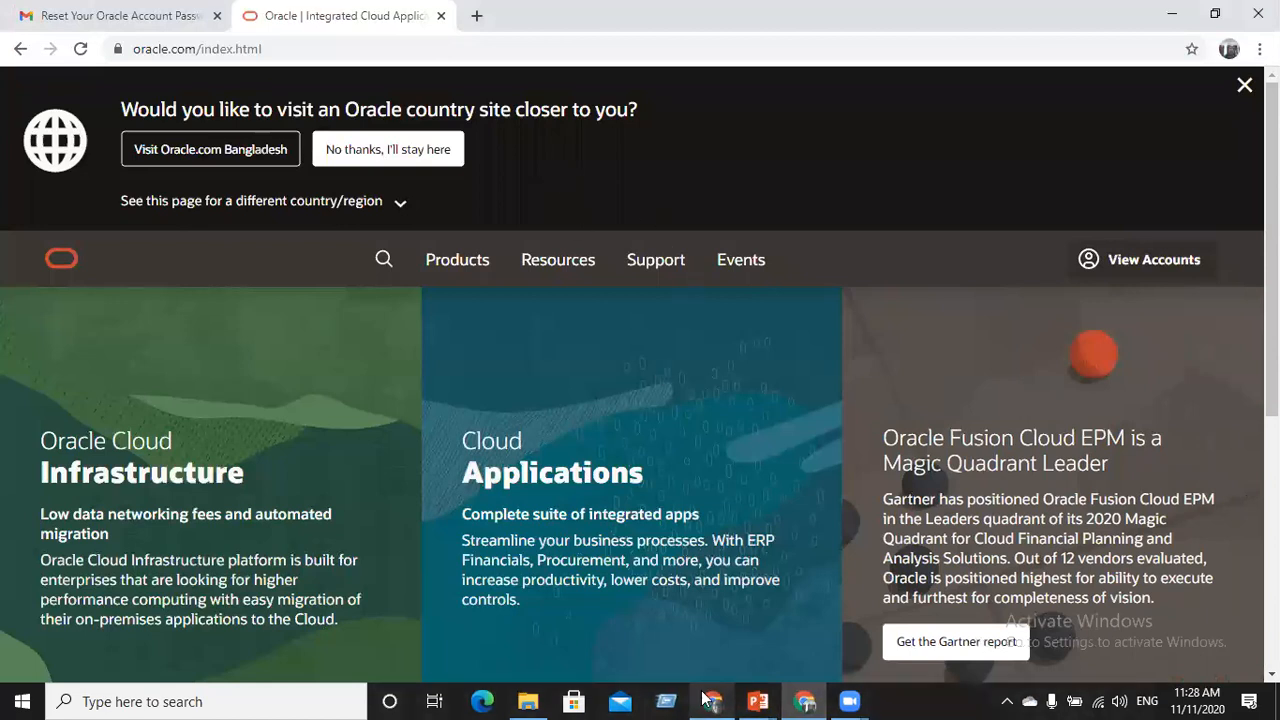
{"action": "key", "text": "alt+Tab"}
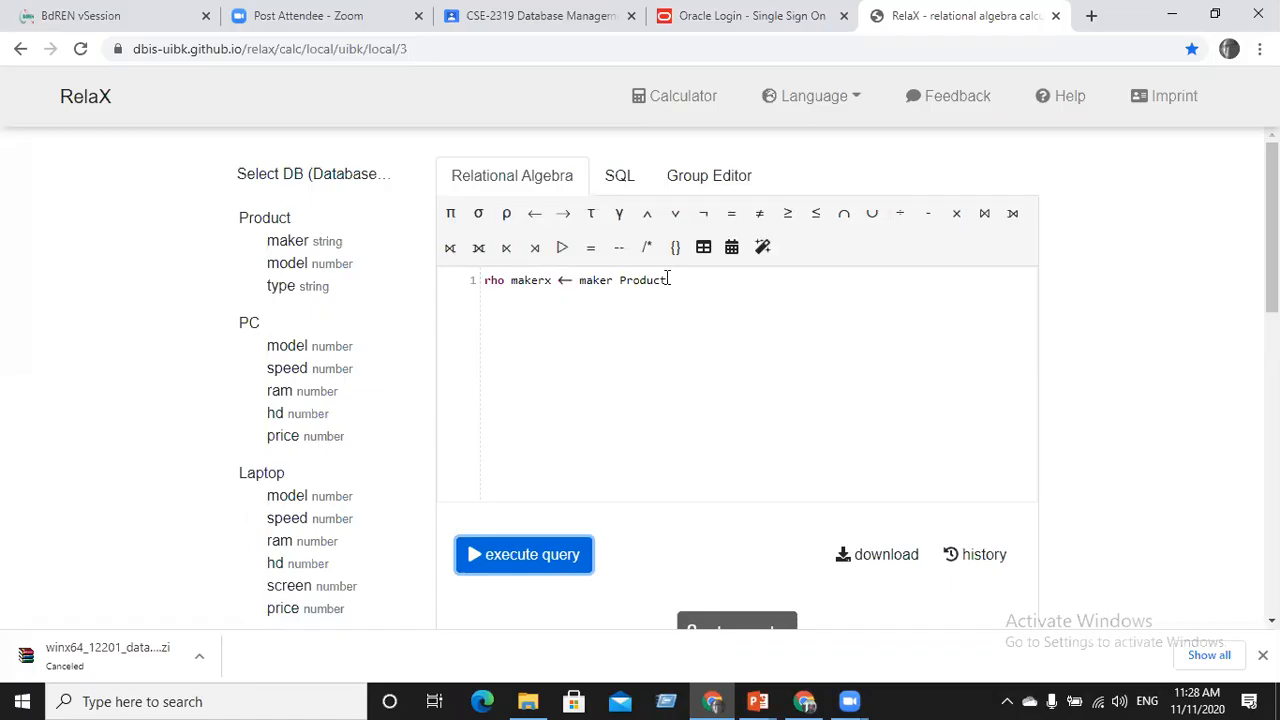
Delete the rho makerx query line and bring up DBS_L3 slide 27, The Rename Operation
{"action": "left_click_drag", "start_coordinate": [670, 280], "coordinate": [472, 285]}
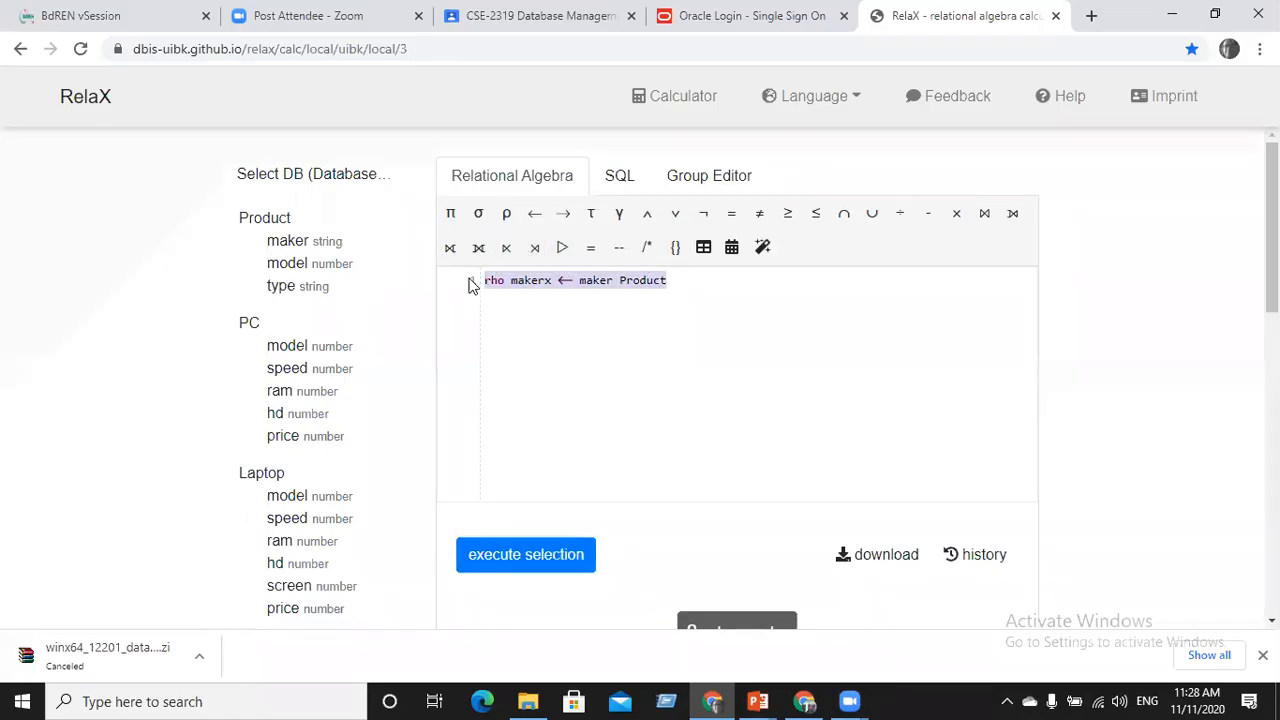
{"action": "key", "text": "BackSpace"}
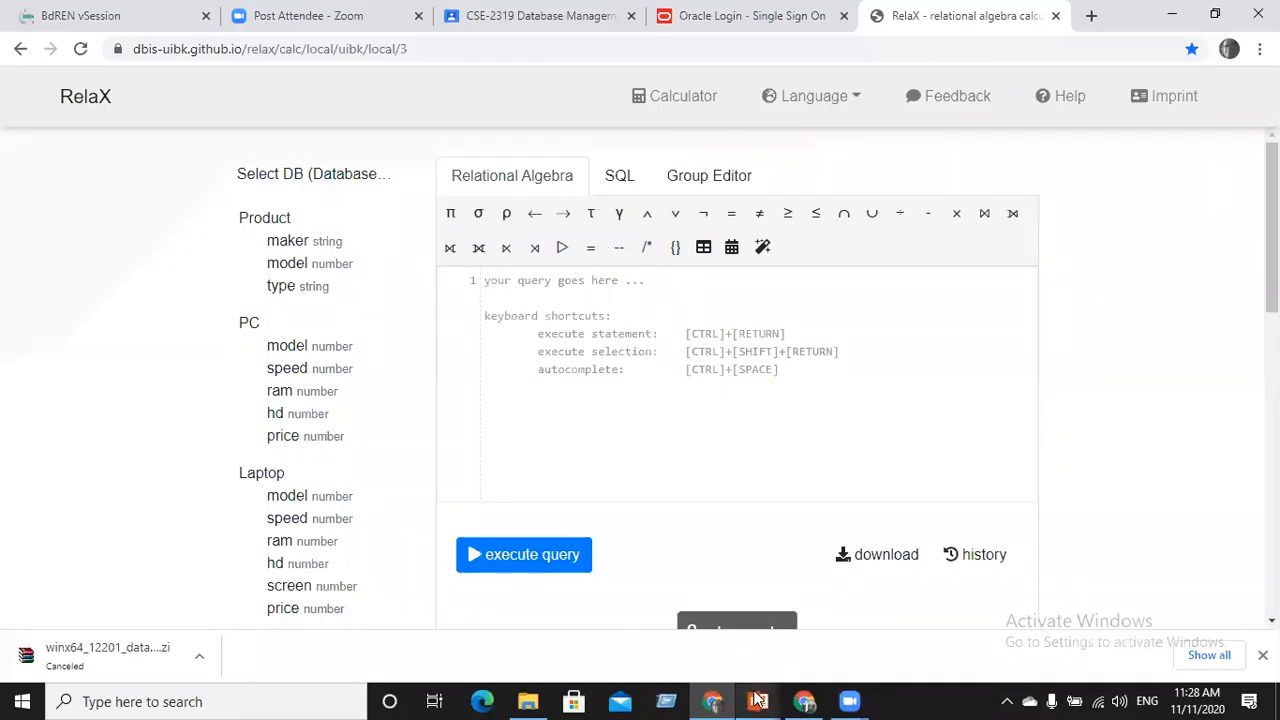
{"action": "mouse_move", "coordinate": [756, 698]}
{"action": "left_click", "coordinate": [742, 628]}
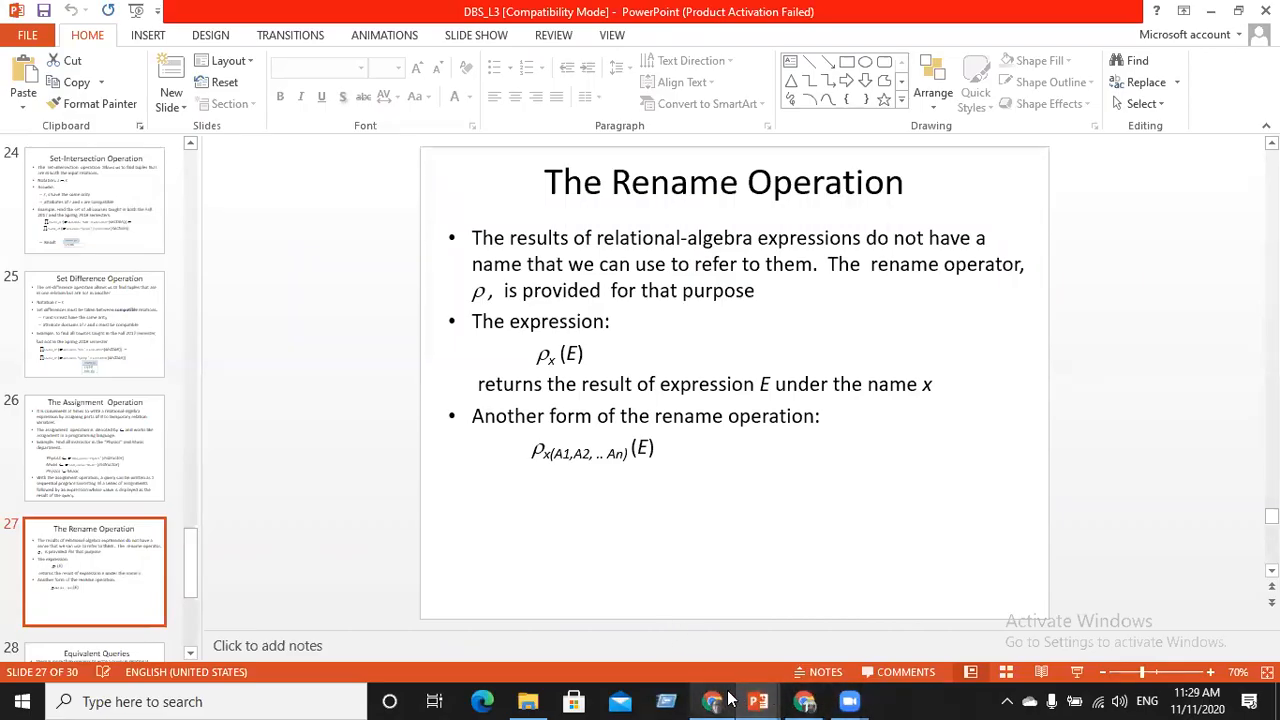
Minimize the DBS_L3 and DBS_L4 presentations and Chrome, and bring up the Database System folder
{"action": "mouse_move", "coordinate": [726, 699]}
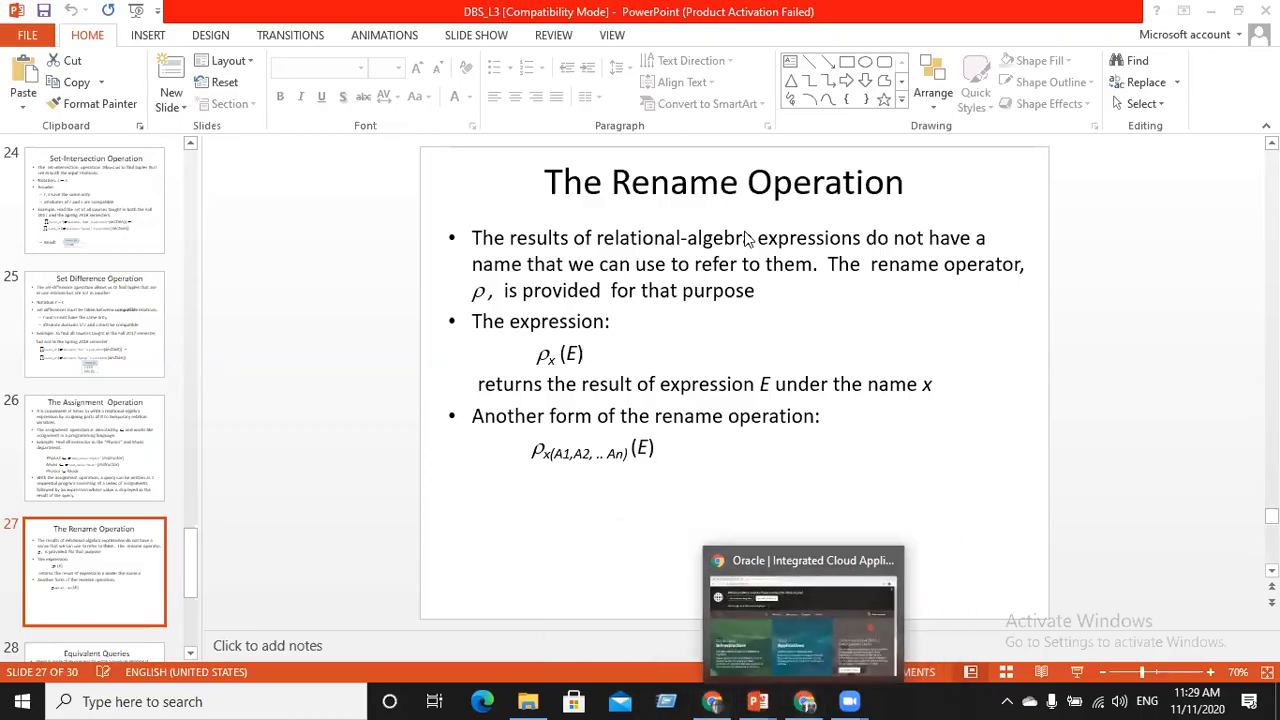
{"action": "left_click", "coordinate": [1210, 12]}
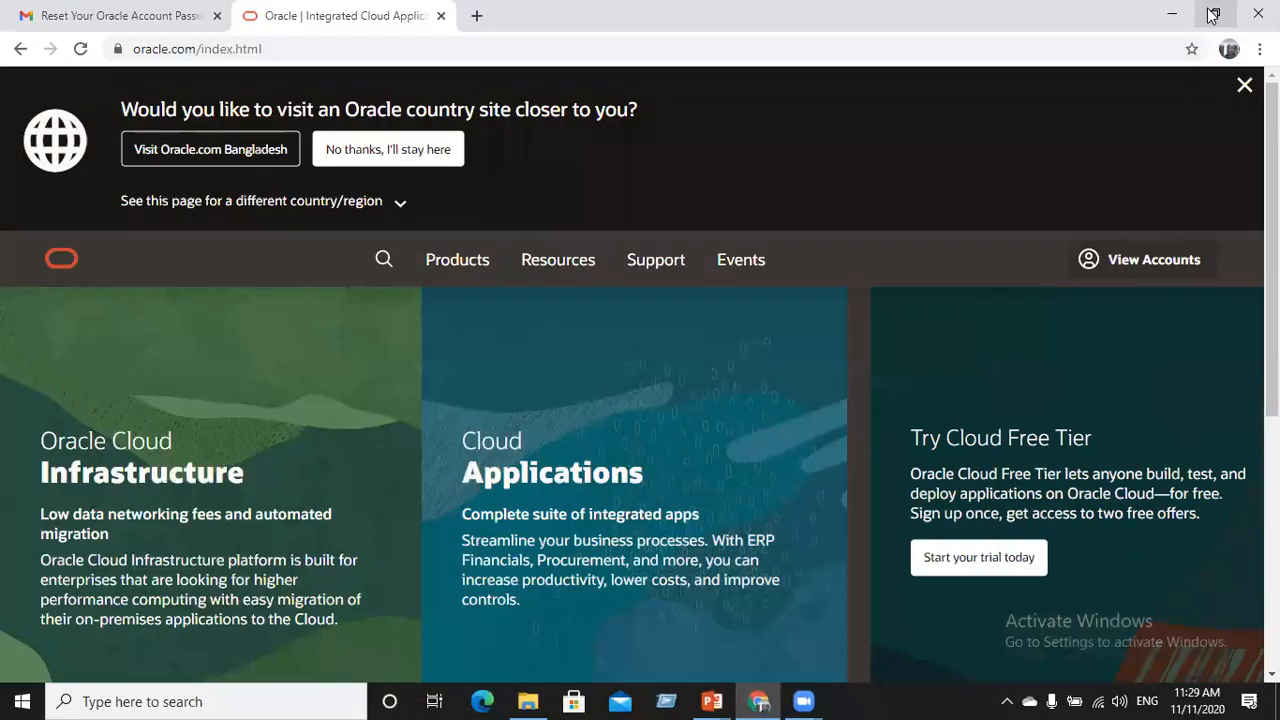
{"action": "left_click", "coordinate": [1172, 14]}
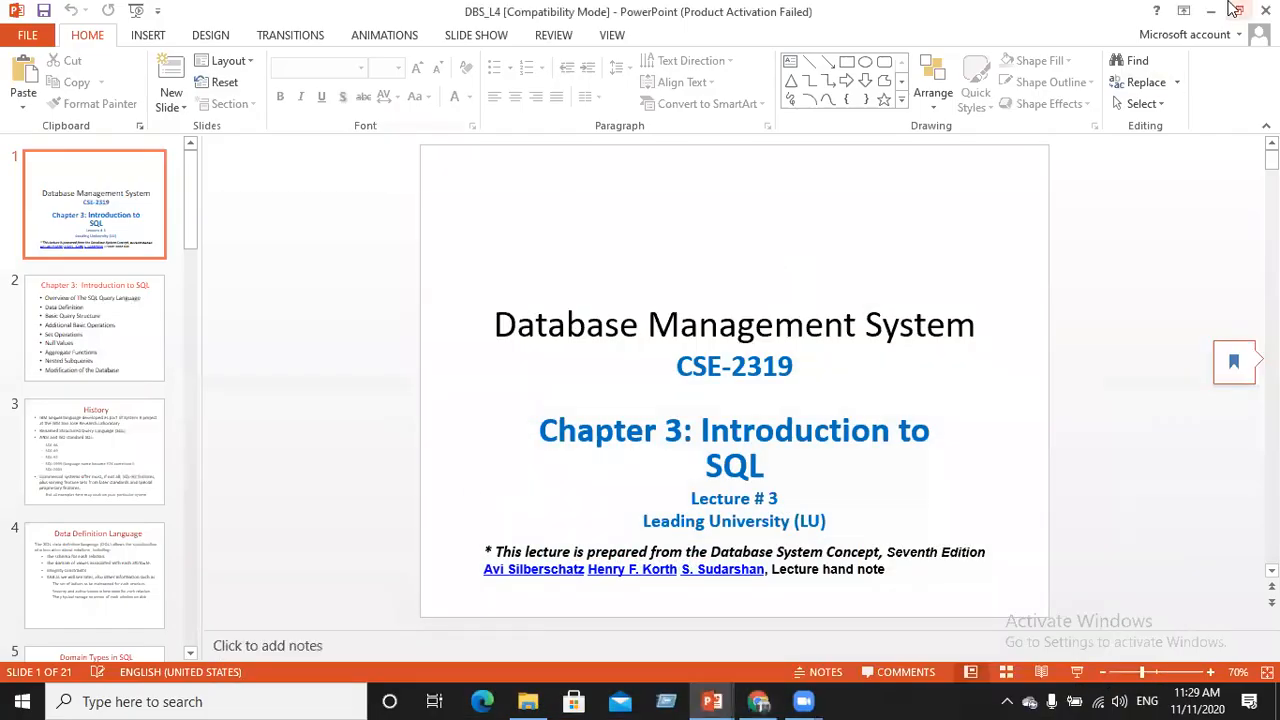
{"action": "left_click", "coordinate": [1210, 11]}
{"action": "left_click", "coordinate": [530, 701]}
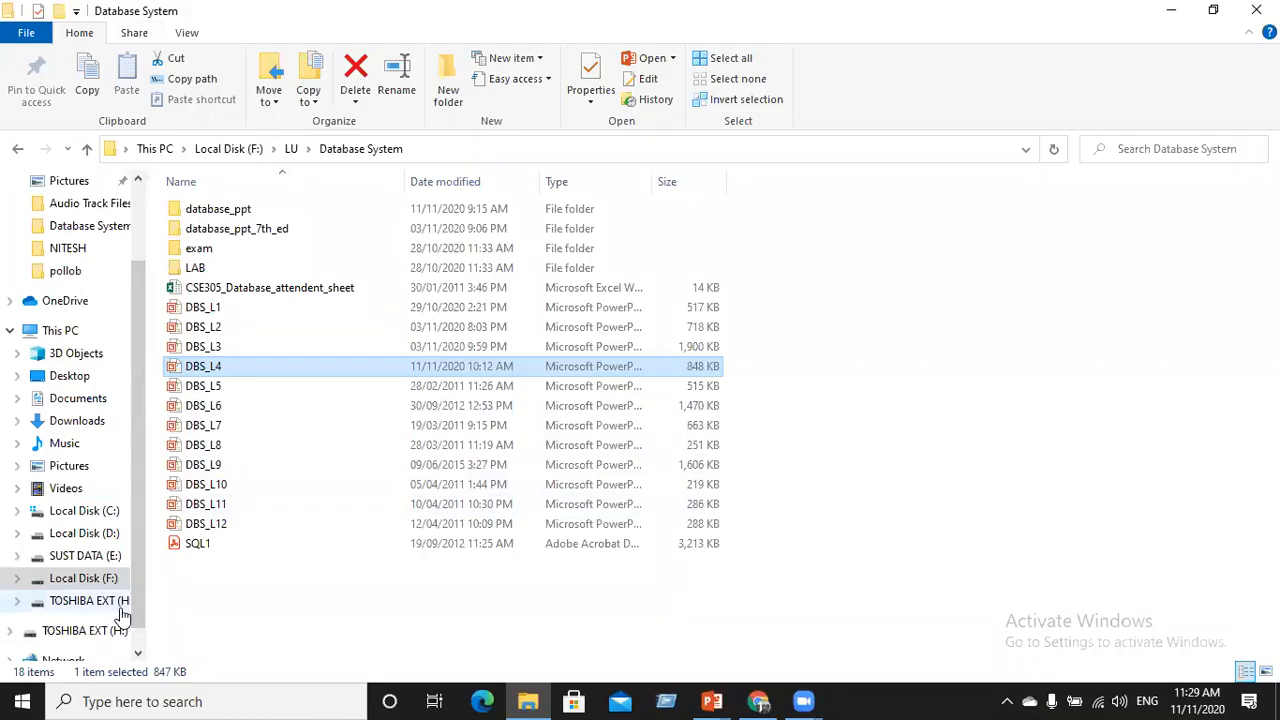
Open This PC's Properties to show the Windows 10 Pro processor and memory information
{"action": "right_click", "coordinate": [100, 580]}
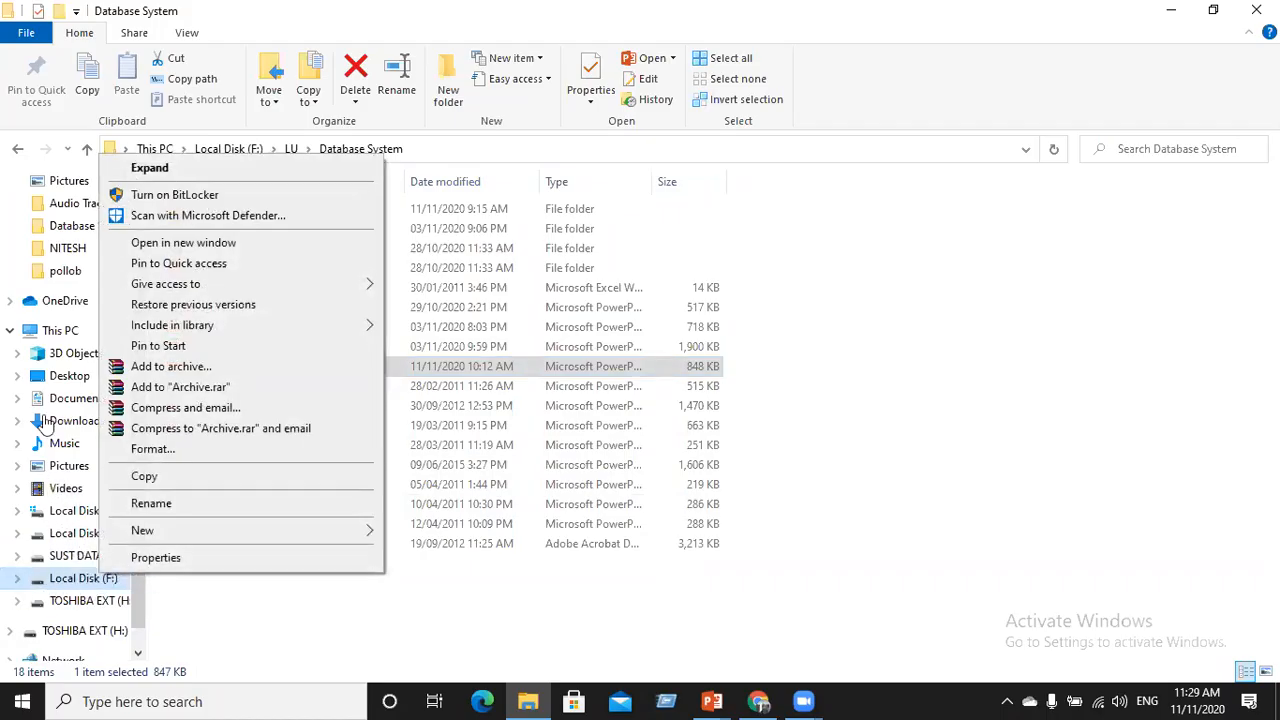
{"action": "left_click", "coordinate": [55, 336]}
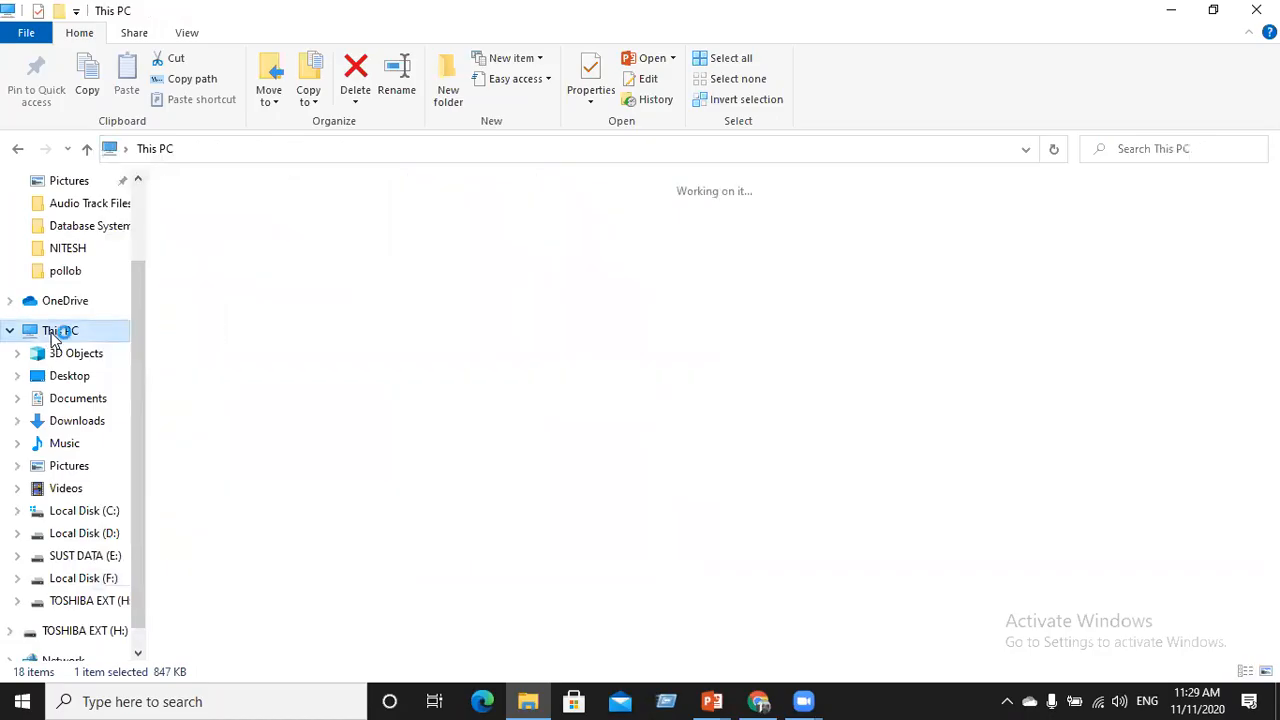
{"action": "right_click", "coordinate": [52, 333]}
{"action": "key", "text": "Escape"}
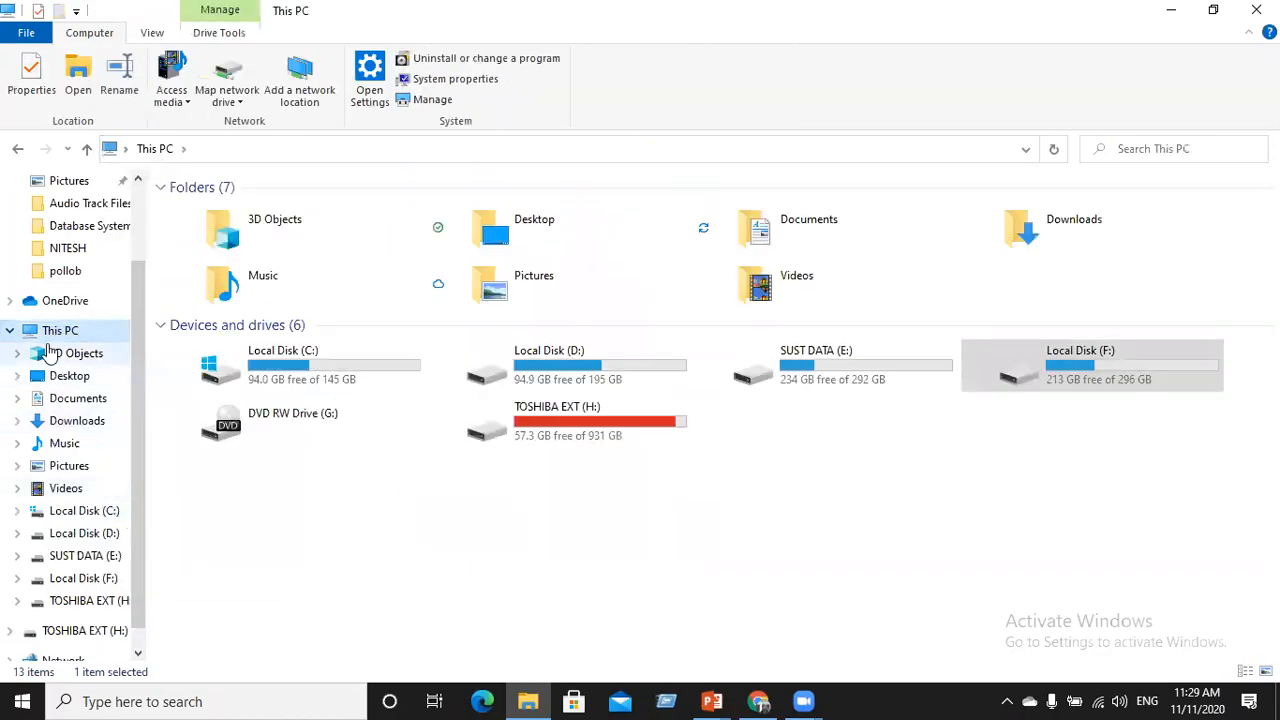
{"action": "right_click", "coordinate": [54, 336]}
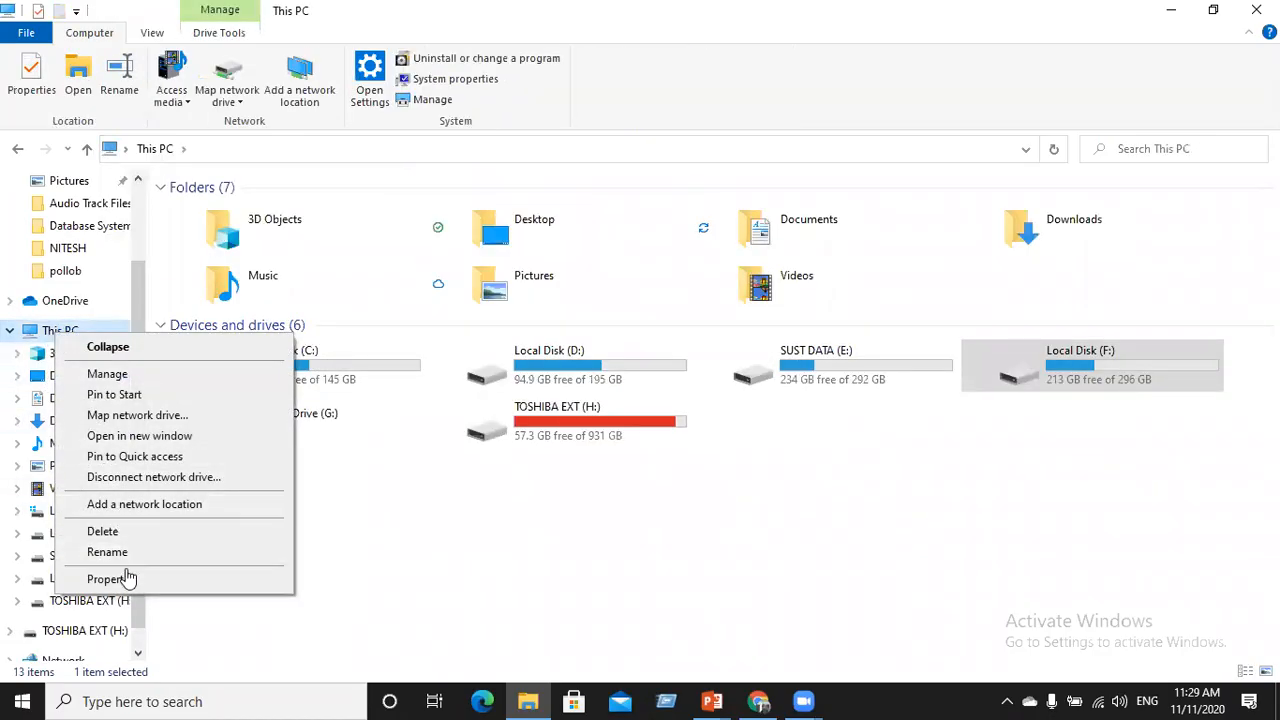
{"action": "left_click", "coordinate": [128, 577]}
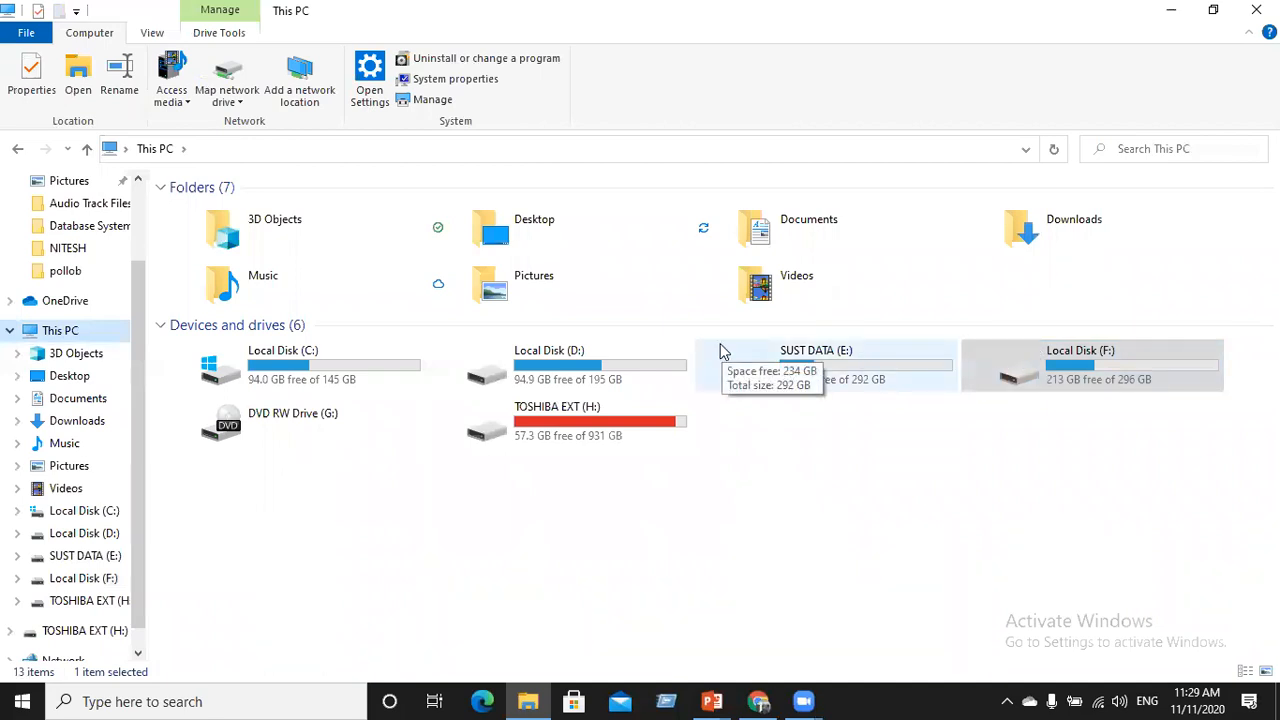
{"action": "key", "text": "super+Pause"}
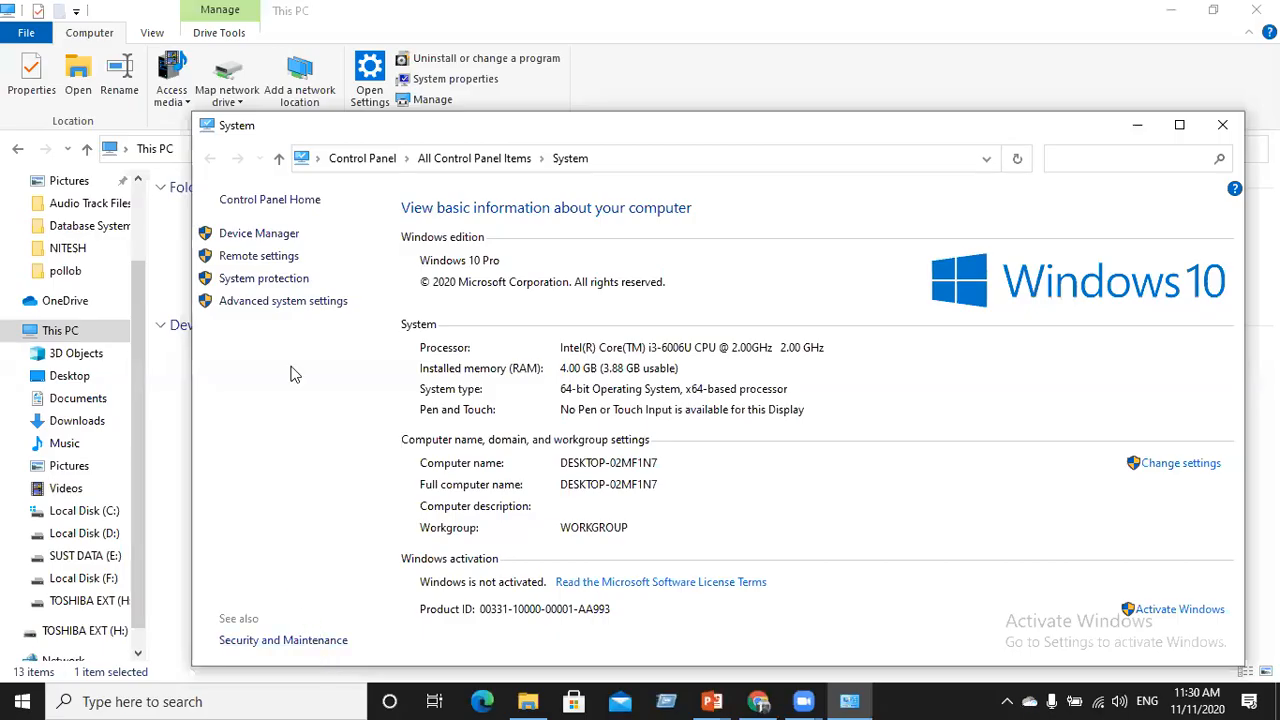
Open Advanced system settings, look through the Hardware and System Protection tabs, then open Performance Options
{"action": "left_click", "coordinate": [292, 310]}
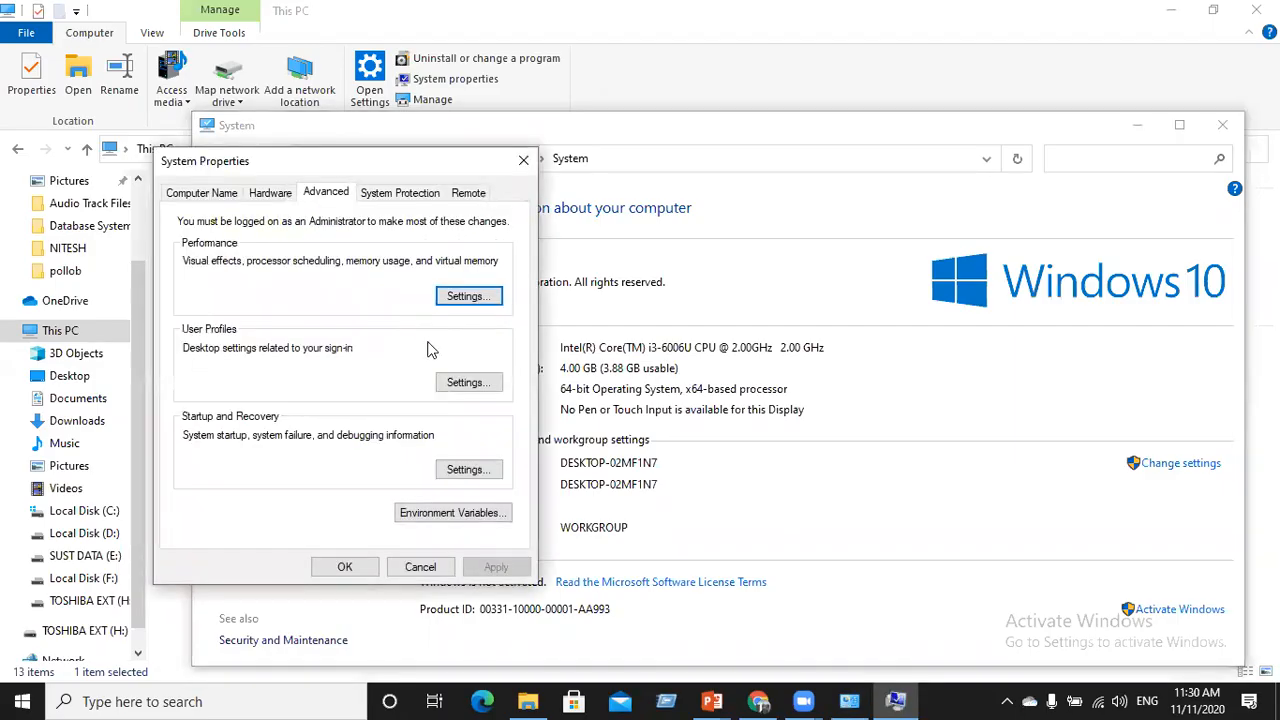
{"action": "left_click", "coordinate": [271, 197]}
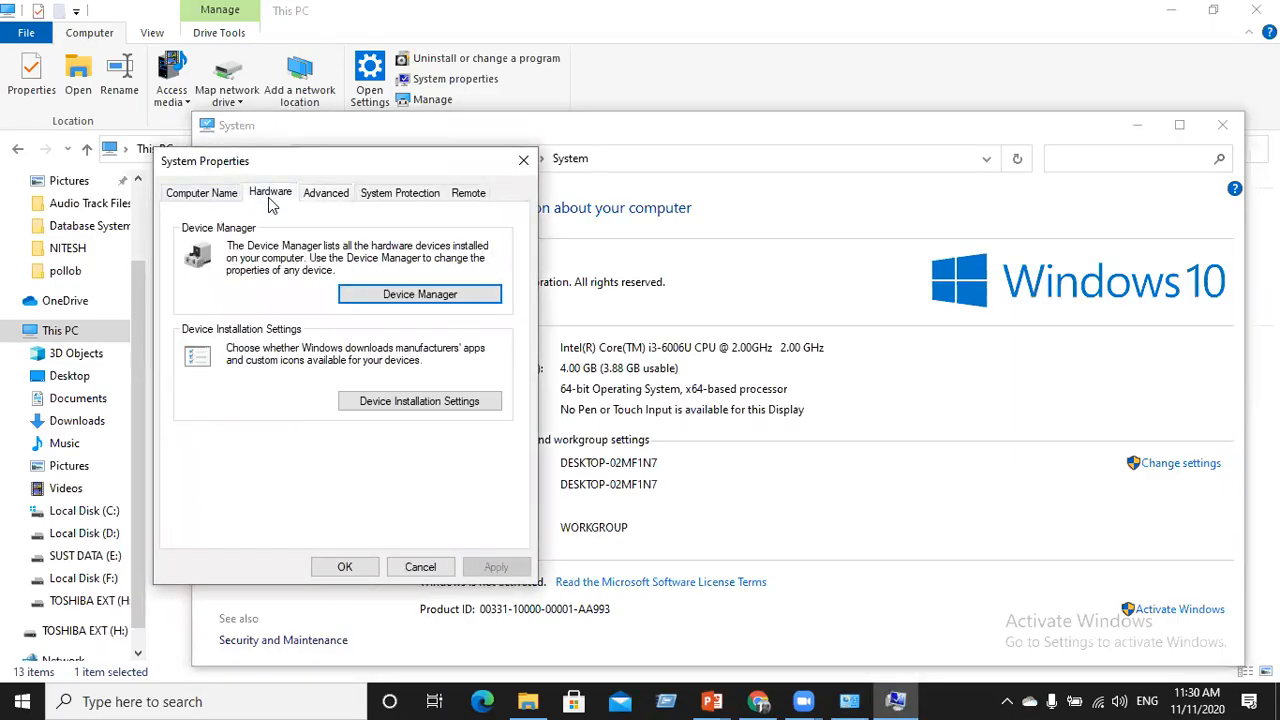
{"action": "left_click", "coordinate": [330, 200]}
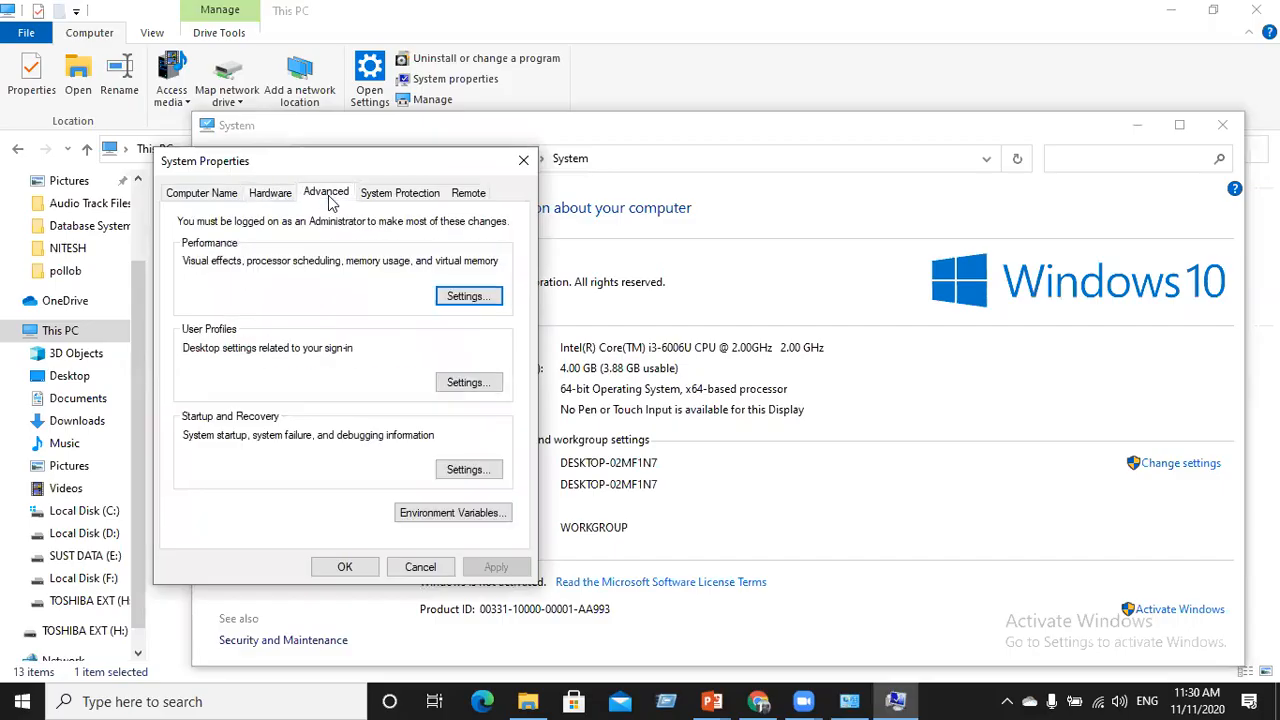
{"action": "left_click", "coordinate": [403, 196]}
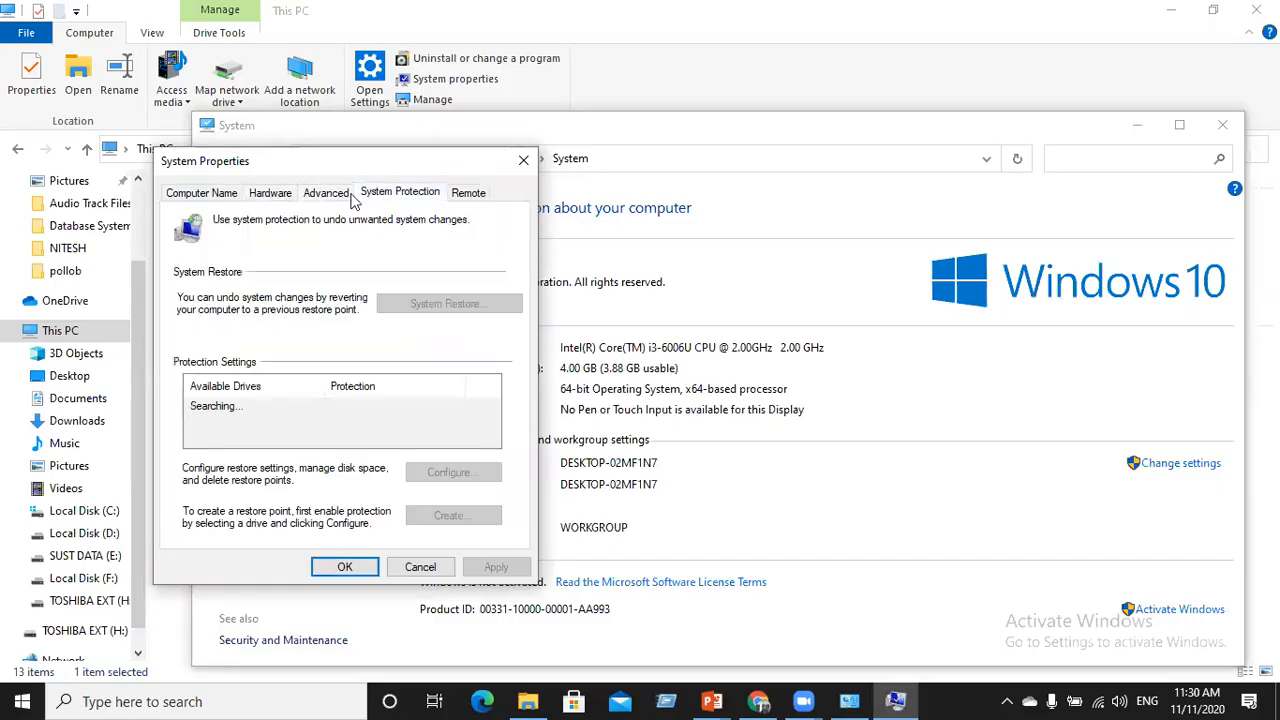
{"action": "left_click", "coordinate": [256, 196]}
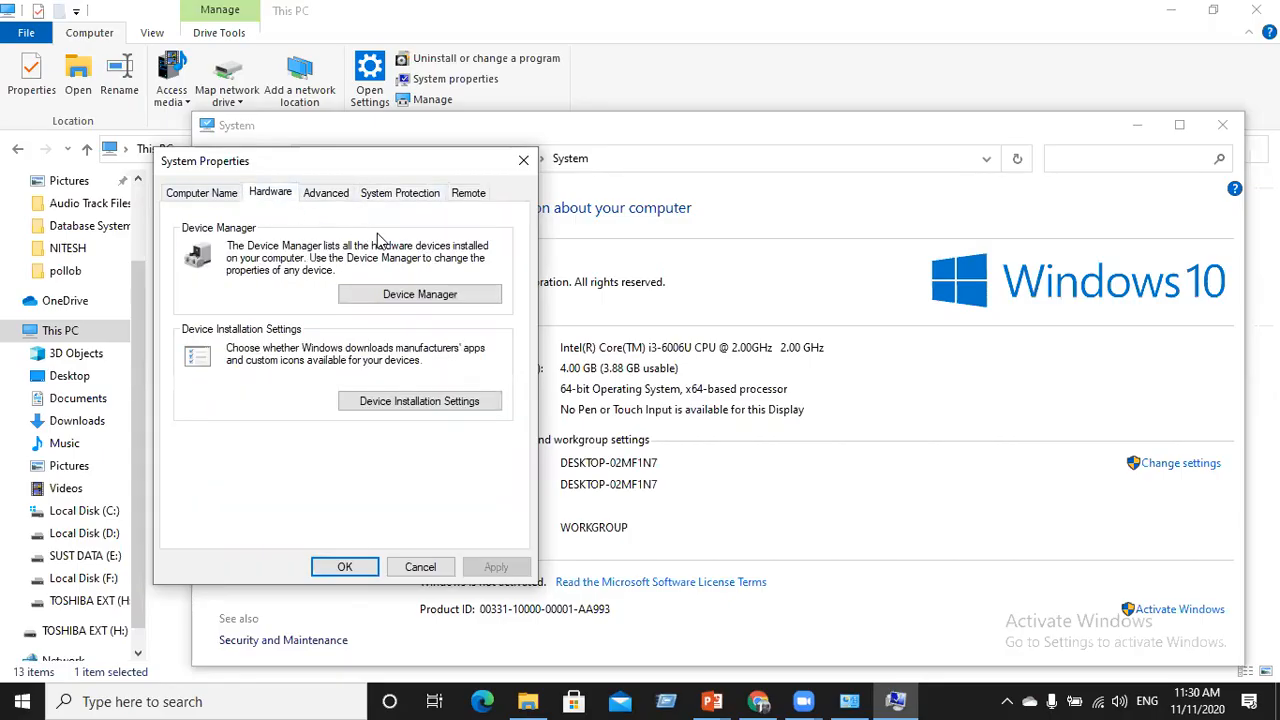
{"action": "left_click", "coordinate": [320, 196]}
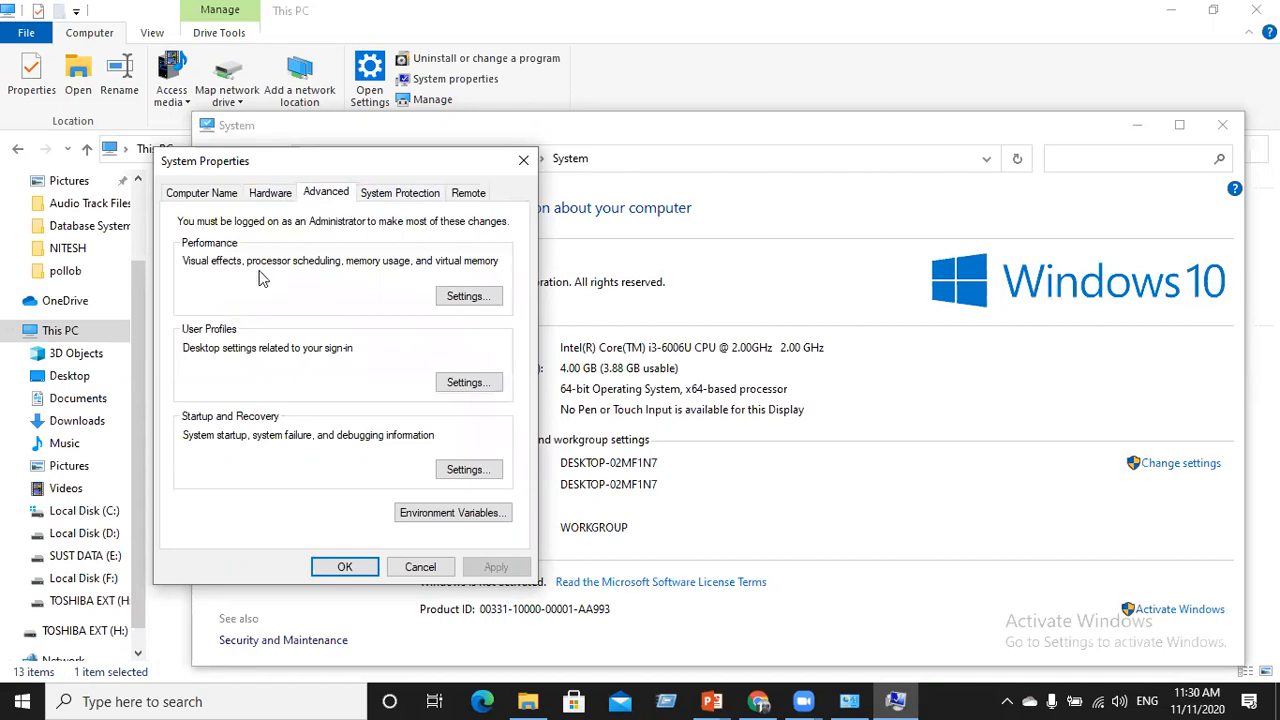
{"action": "left_click", "coordinate": [465, 298]}
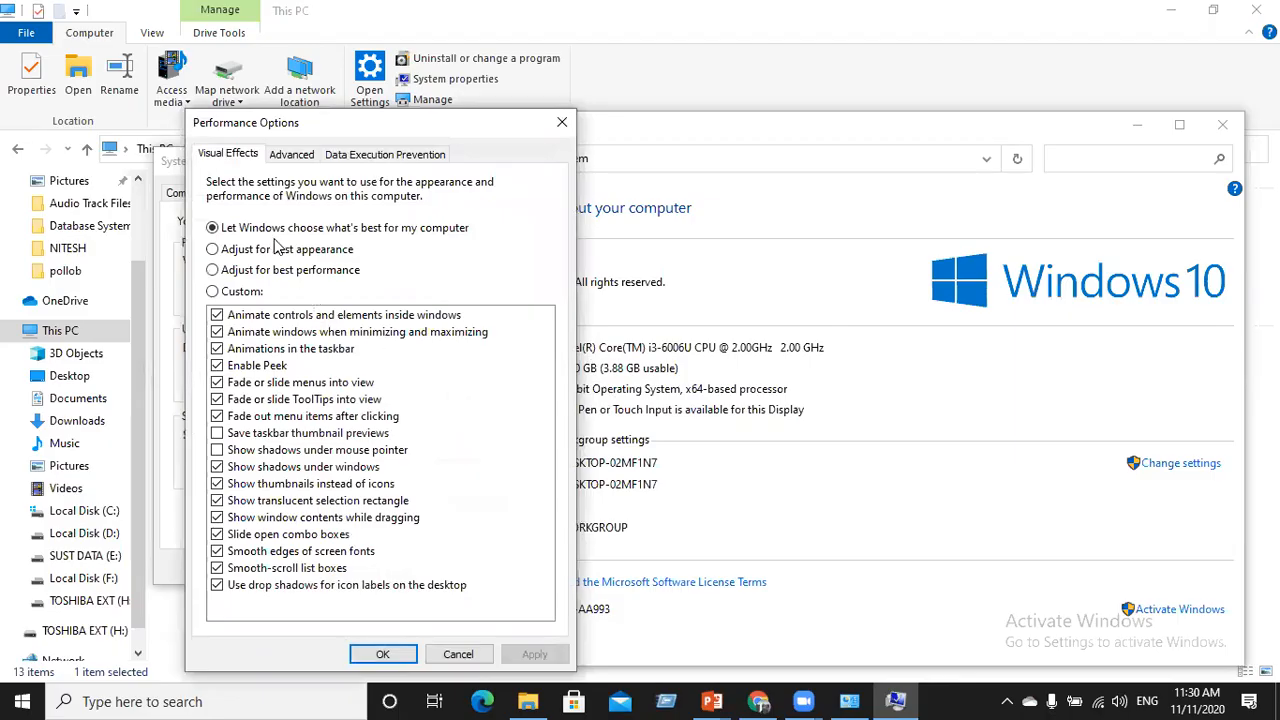
Browse the Advanced and Data Execution Prevention tabs, ending on processor scheduling and virtual memory
{"action": "left_click", "coordinate": [300, 153]}
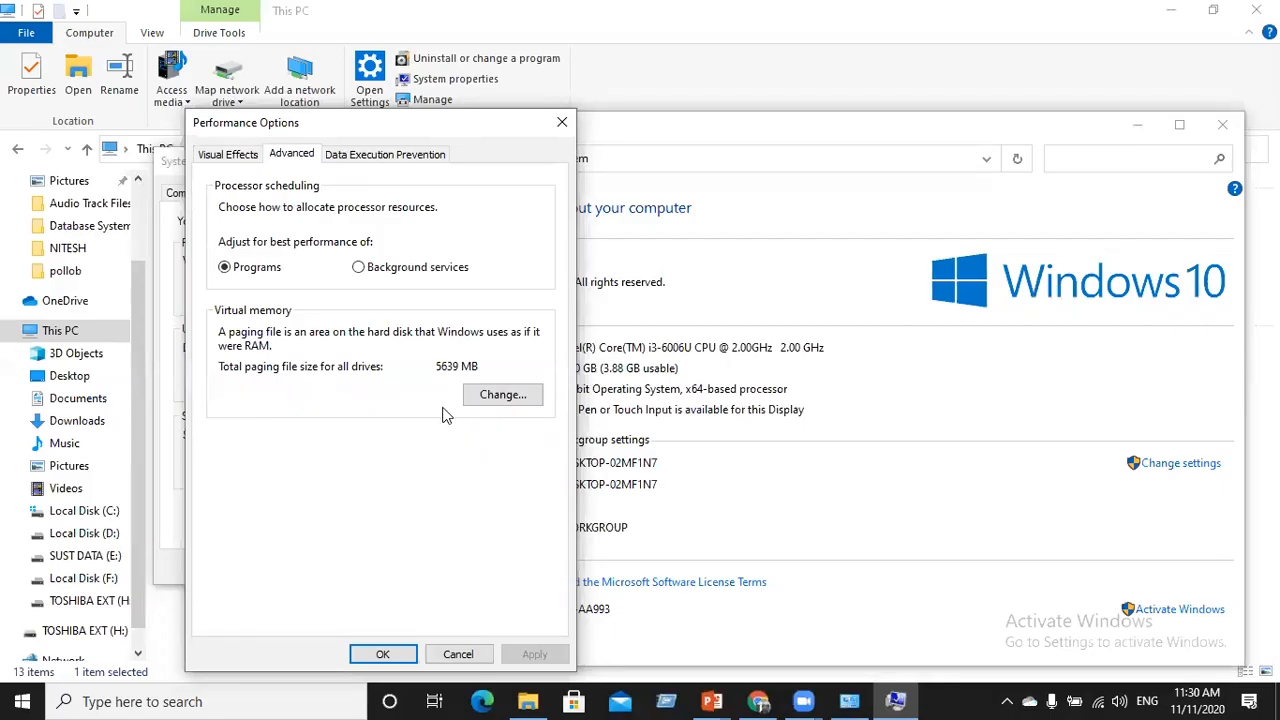
{"action": "left_click", "coordinate": [386, 158]}
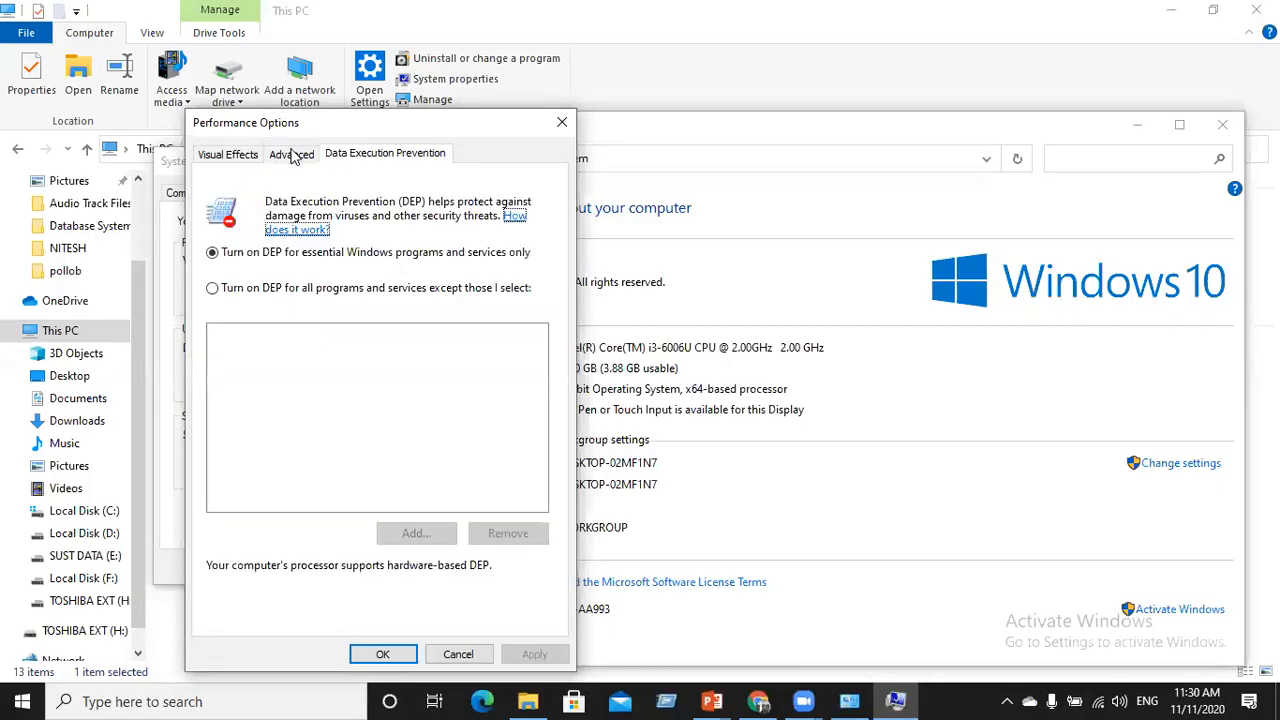
{"action": "left_click", "coordinate": [270, 155]}
In Virtual Memory, turn off automatic paging and give drive C: a custom 1024–2048 MB size
{"action": "left_click", "coordinate": [504, 406]}
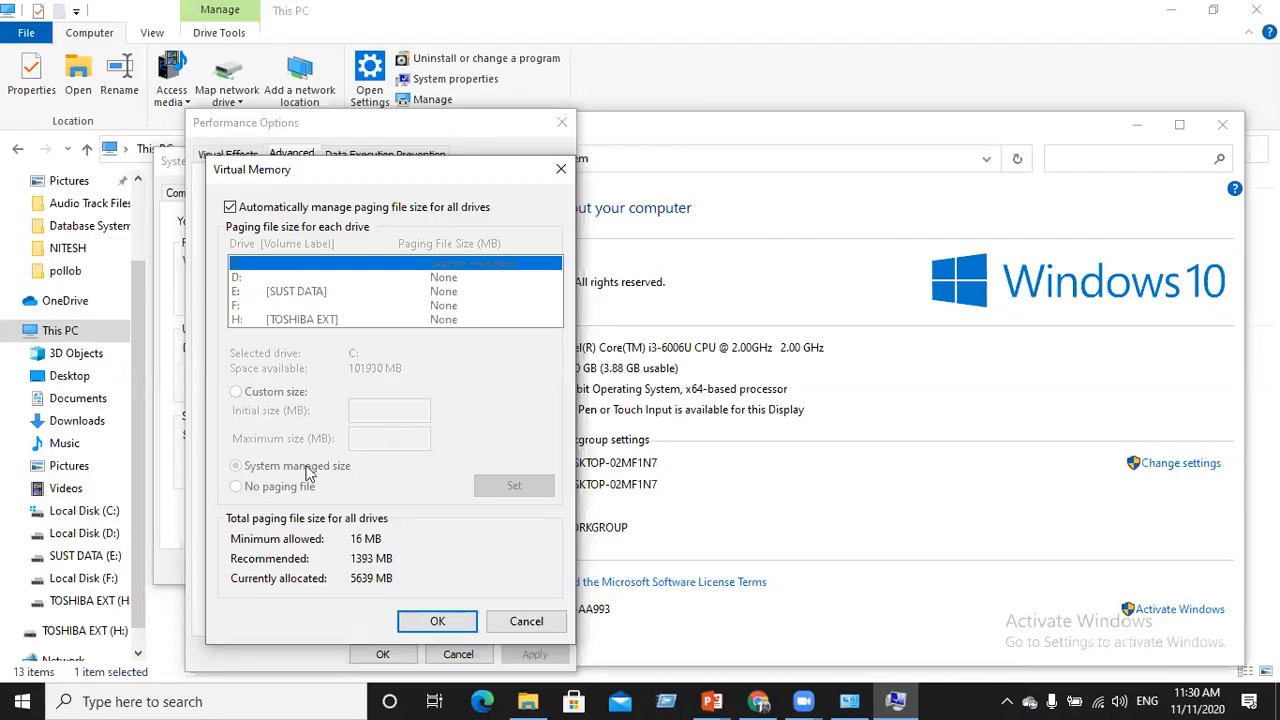
{"action": "left_click", "coordinate": [230, 207]}
{"action": "left_click", "coordinate": [229, 208]}
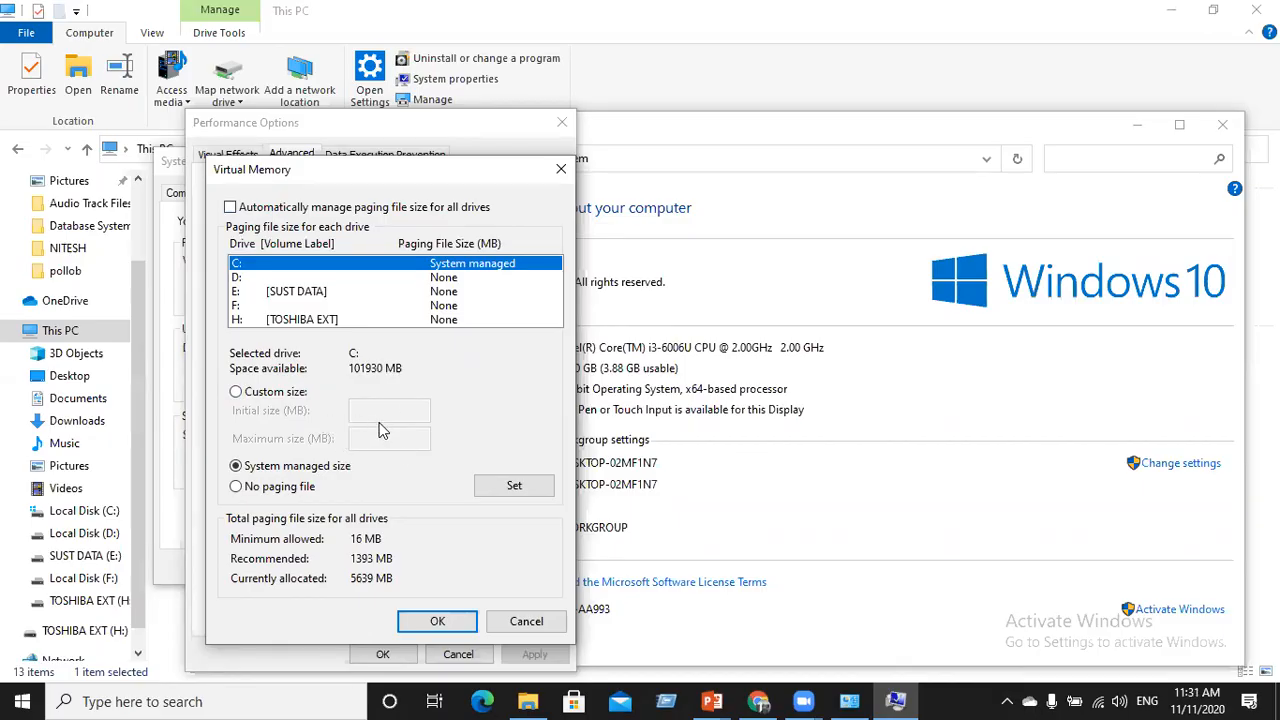
{"action": "left_click", "coordinate": [262, 395]}
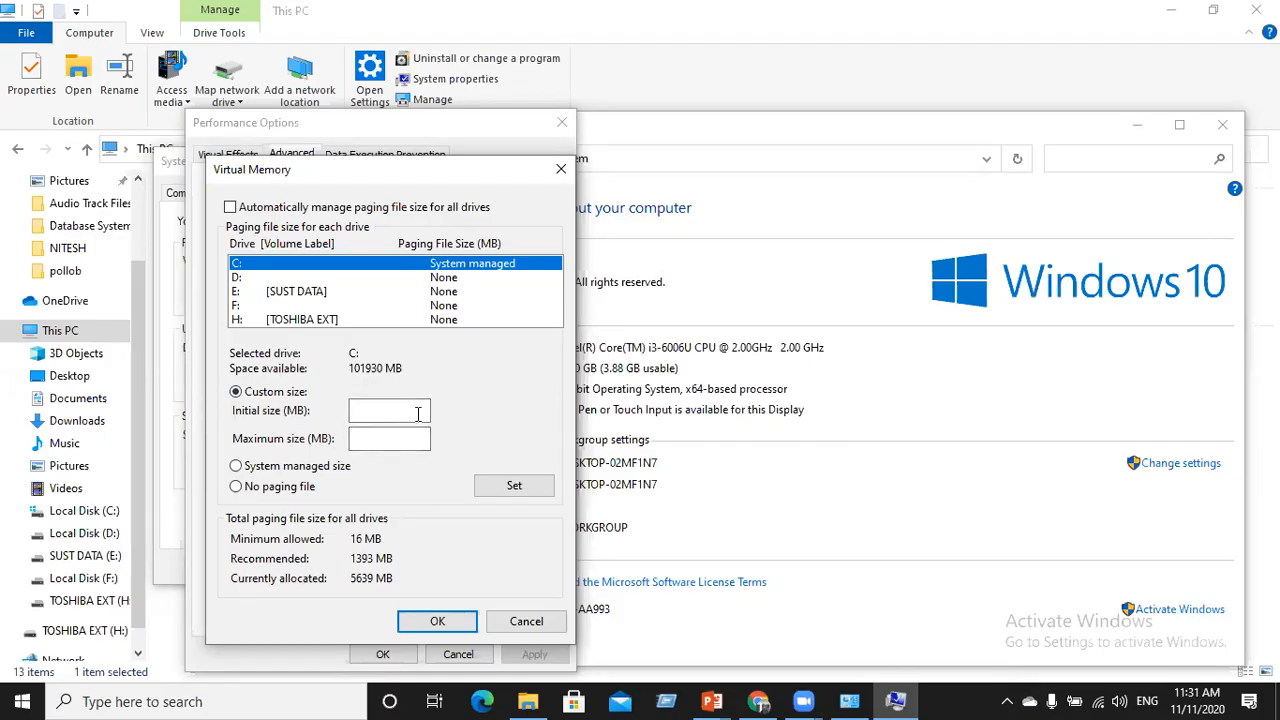
{"action": "left_click", "coordinate": [418, 409]}
{"action": "type", "text": "1024"}
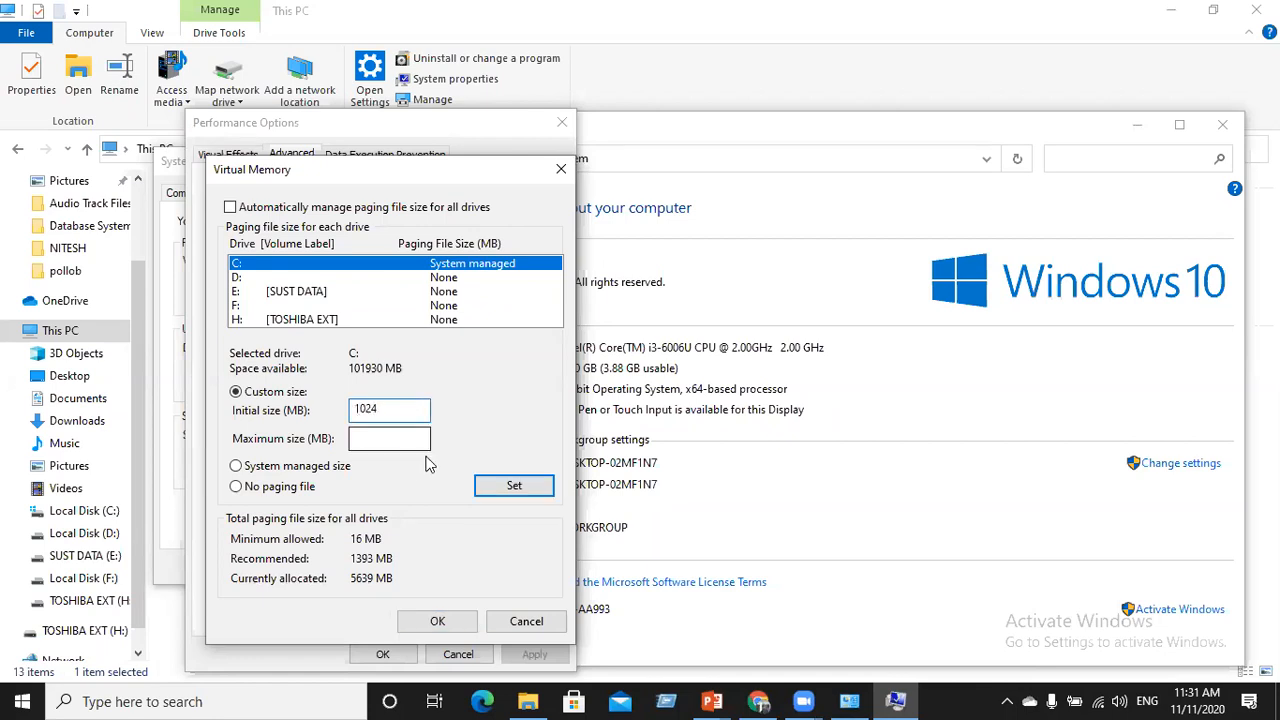
{"action": "left_click", "coordinate": [405, 436]}
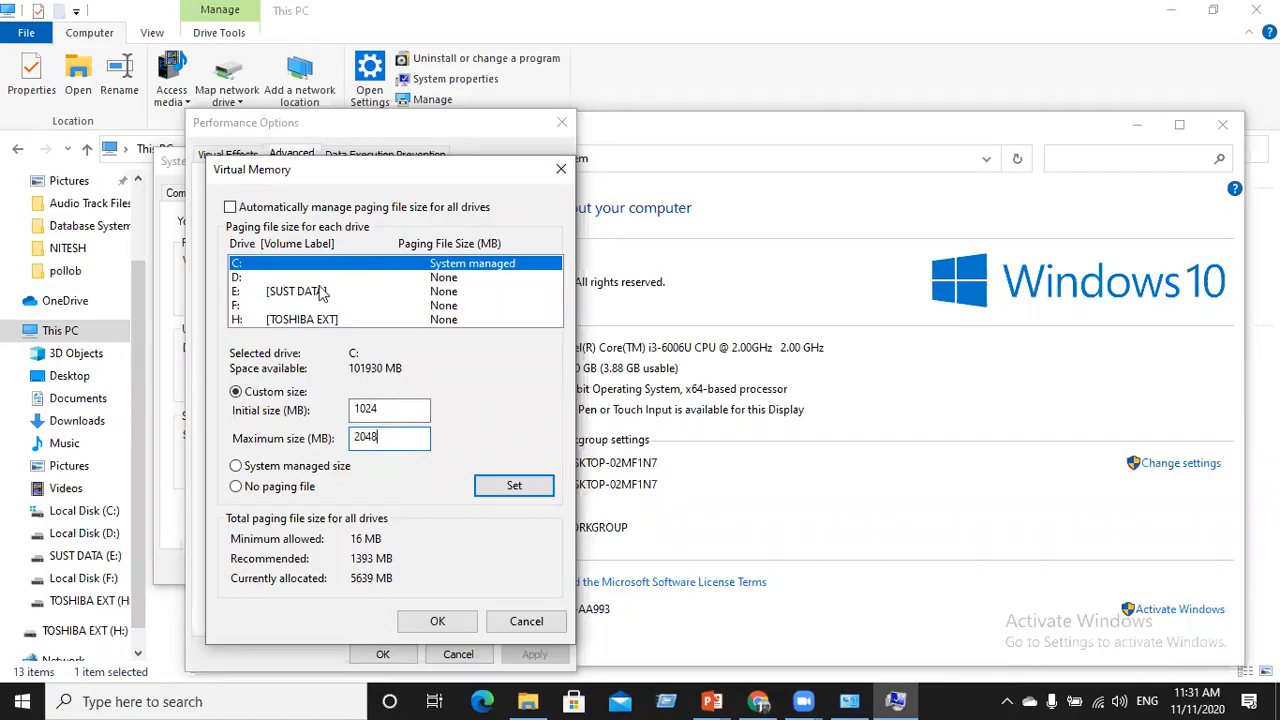
Check the paging settings of drives D:, F:, SUST DATA and TOSHIBA EXT, then cancel the Virtual Memory changes
{"action": "left_click", "coordinate": [231, 208]}
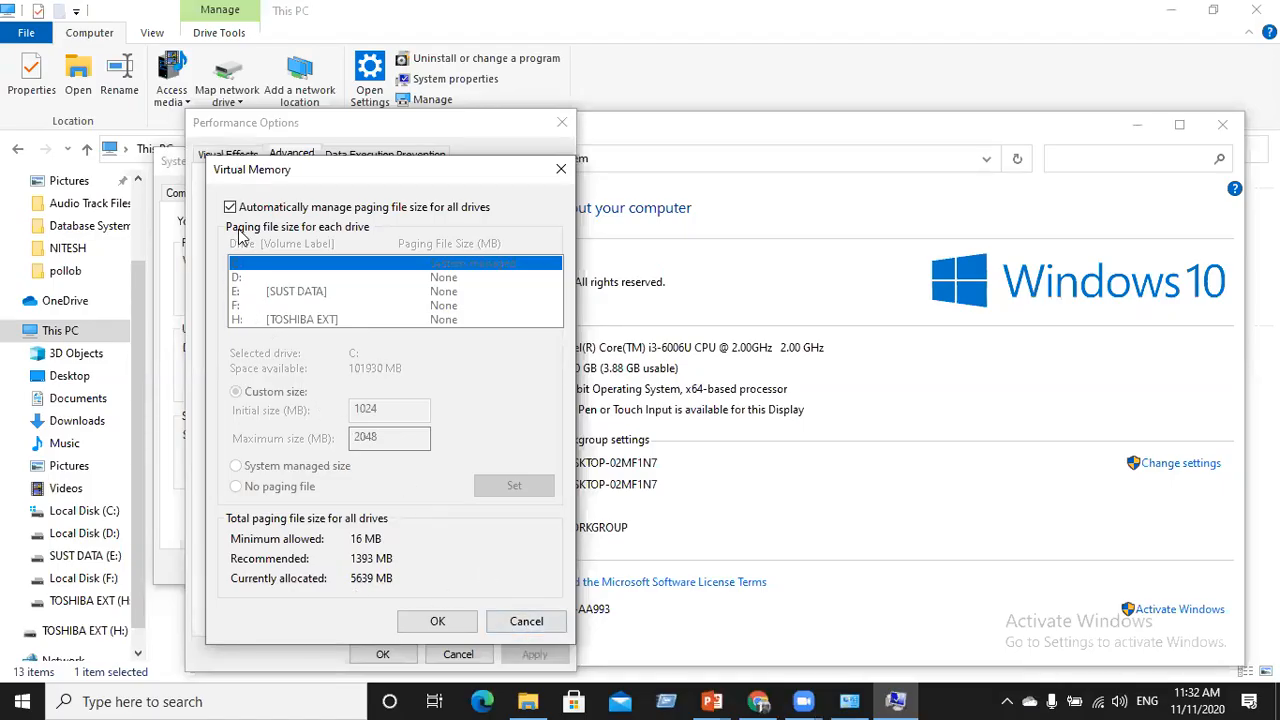
{"action": "left_click", "coordinate": [230, 207]}
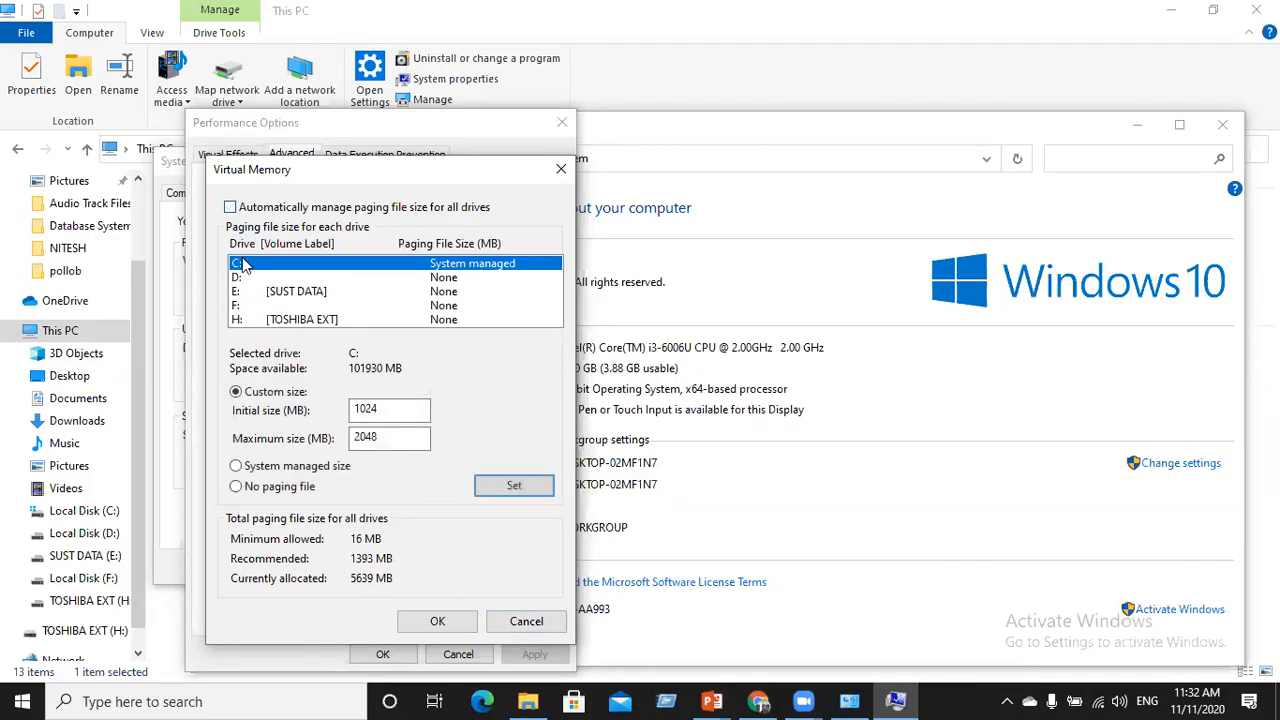
{"action": "left_click", "coordinate": [248, 280]}
{"action": "left_click", "coordinate": [258, 319]}
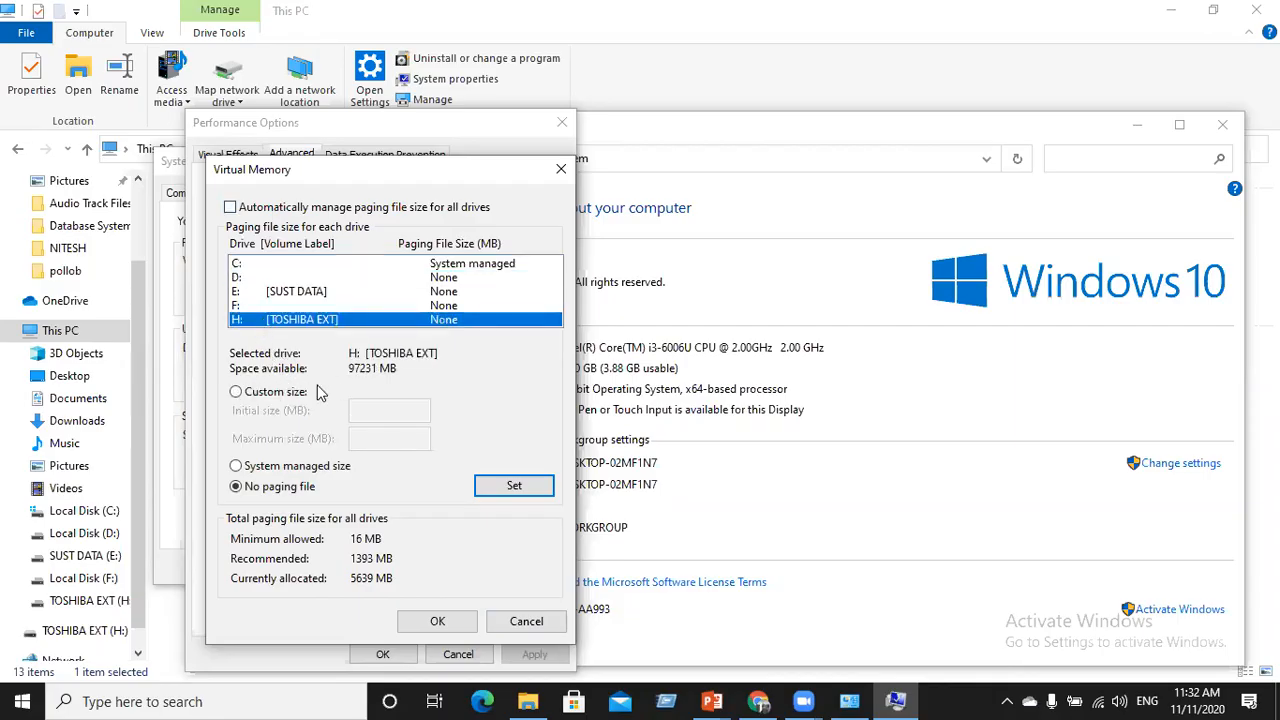
{"action": "left_click", "coordinate": [266, 305]}
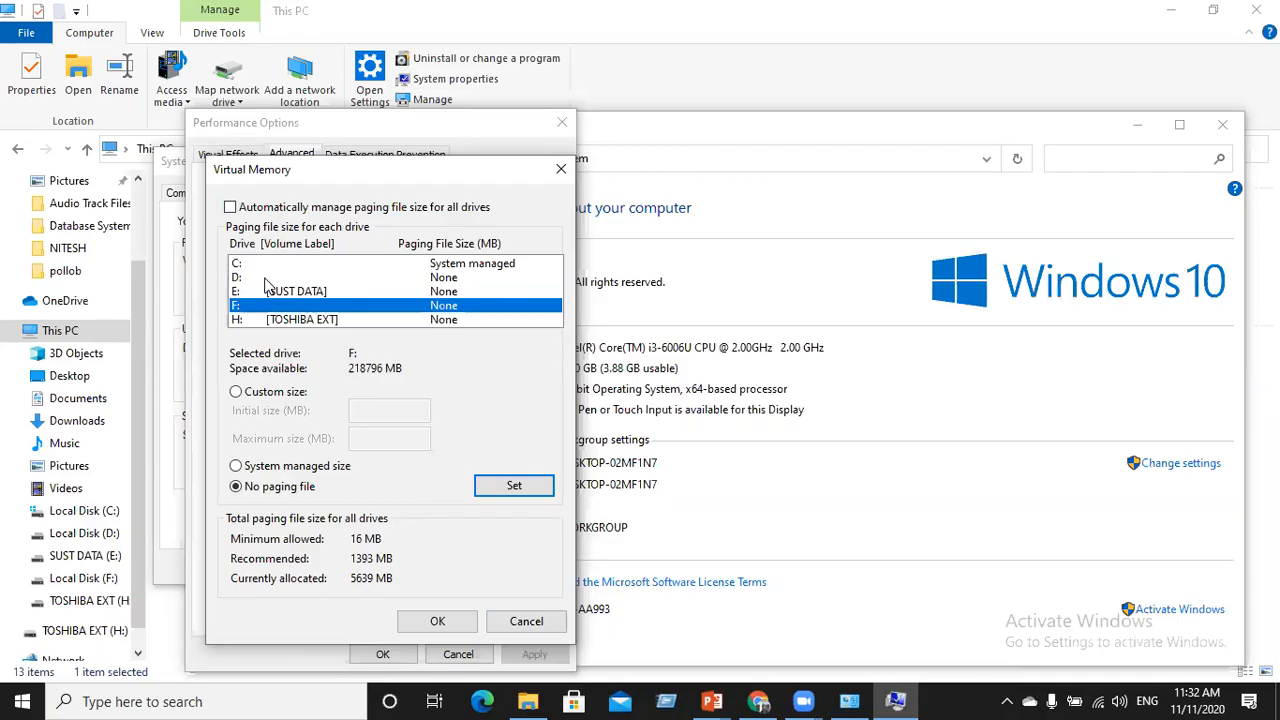
{"action": "left_click", "coordinate": [270, 294]}
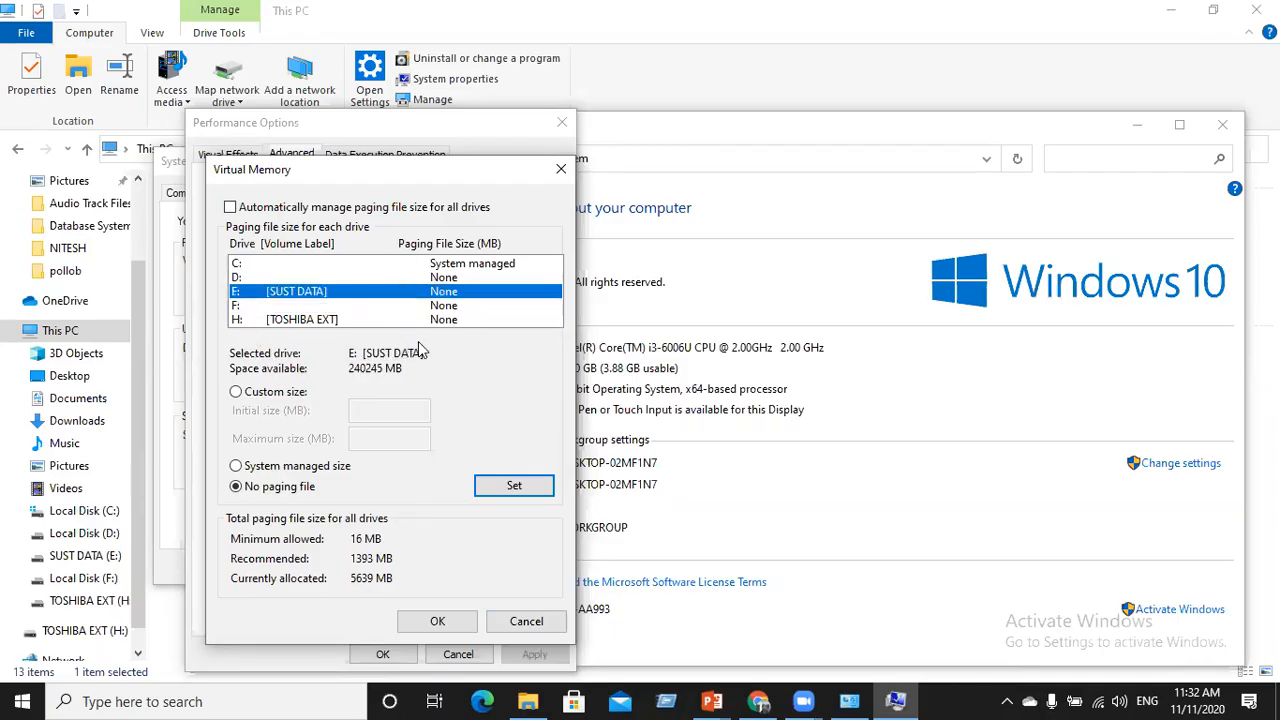
{"action": "left_click", "coordinate": [515, 623]}
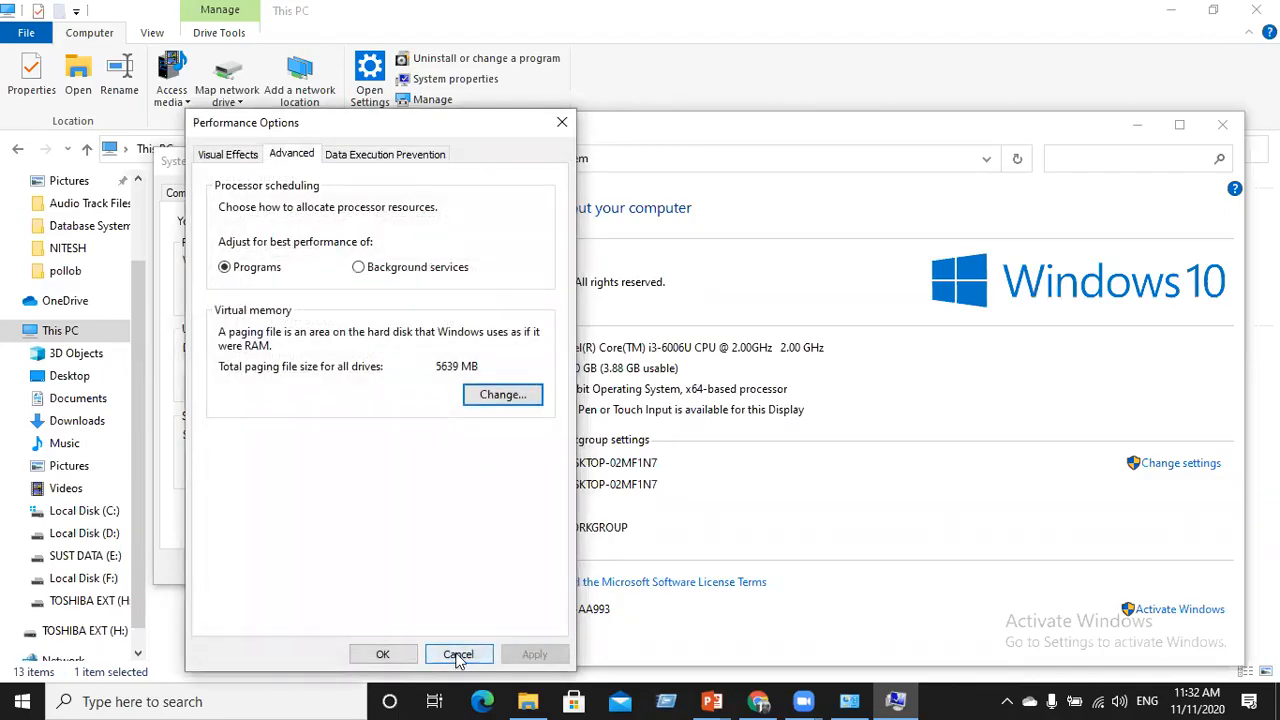
Close Performance Options, System Properties and the System window without changes
{"action": "left_click", "coordinate": [456, 660]}
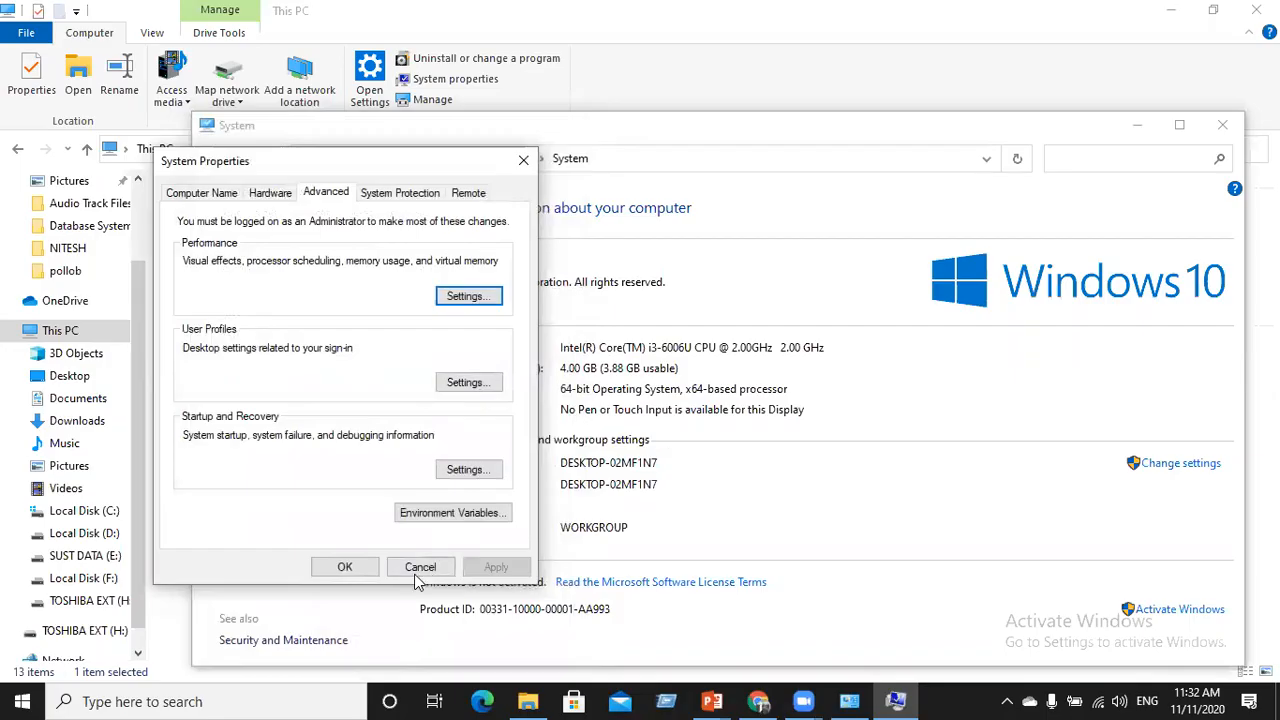
{"action": "left_click", "coordinate": [352, 568]}
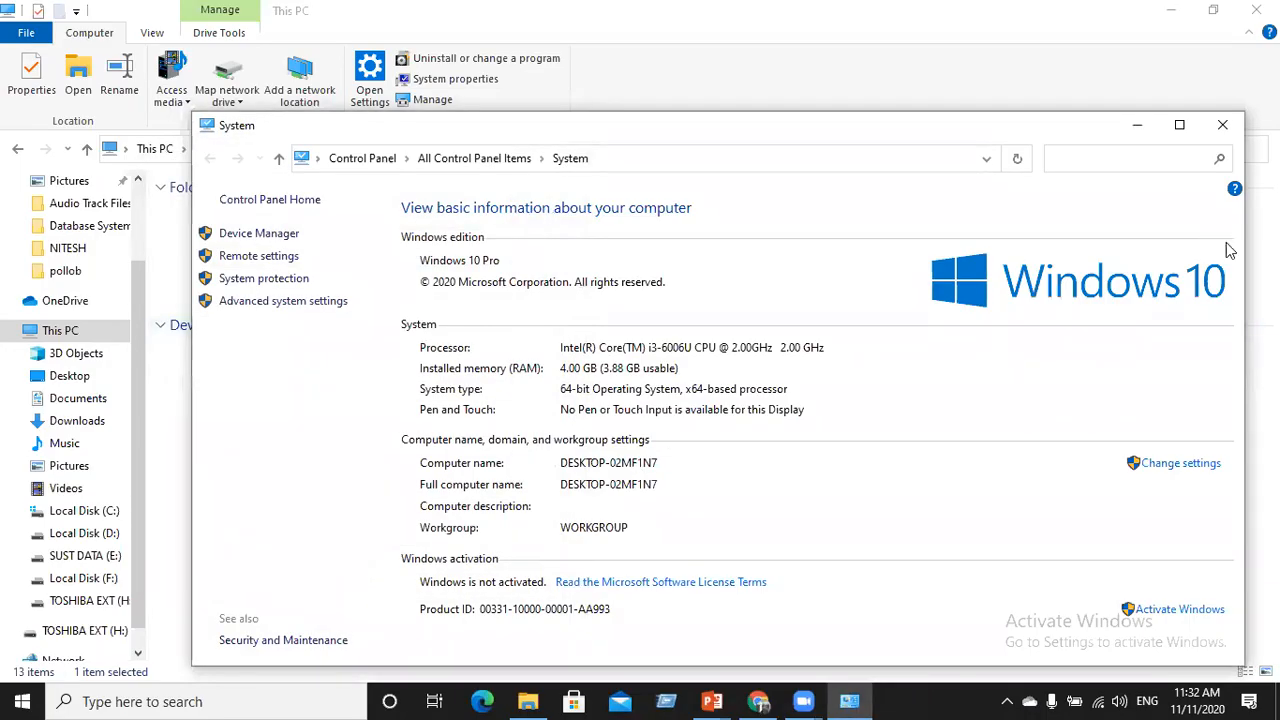
{"action": "left_click", "coordinate": [1224, 127]}
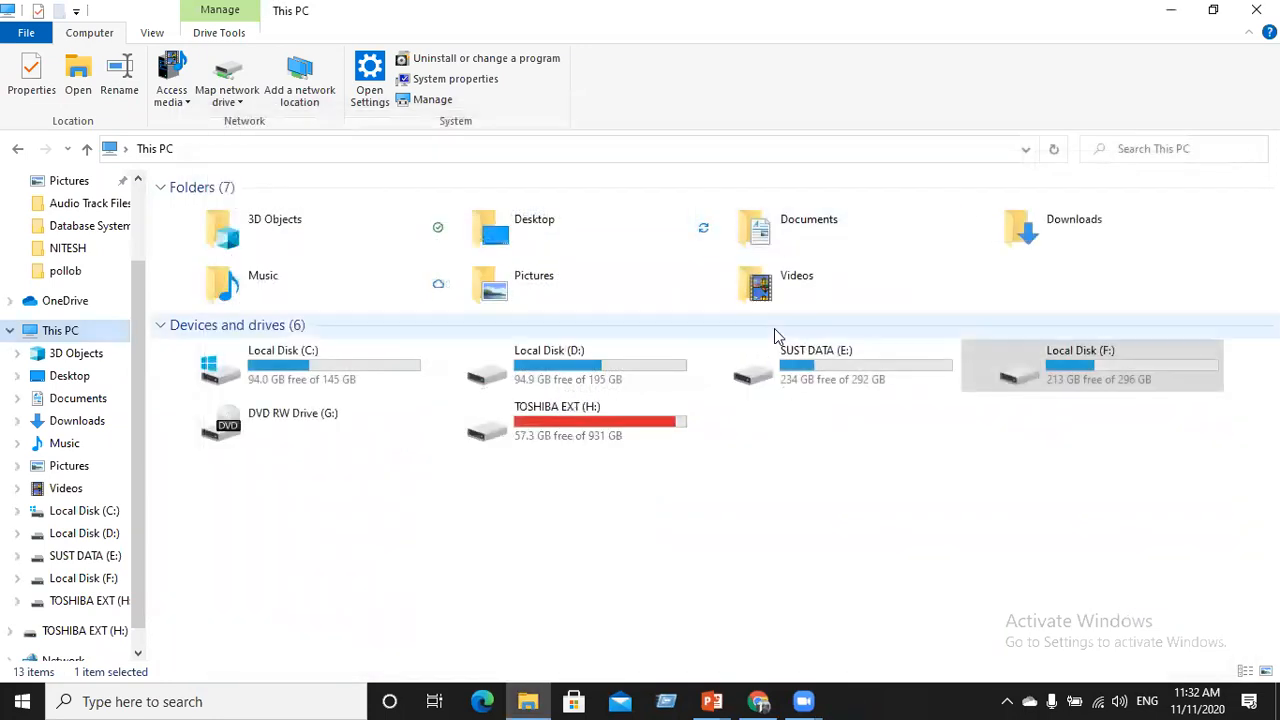
Reopen This PC's Performance Options to review DEP and virtual memory, then close System Properties
{"action": "right_click", "coordinate": [72, 340]}
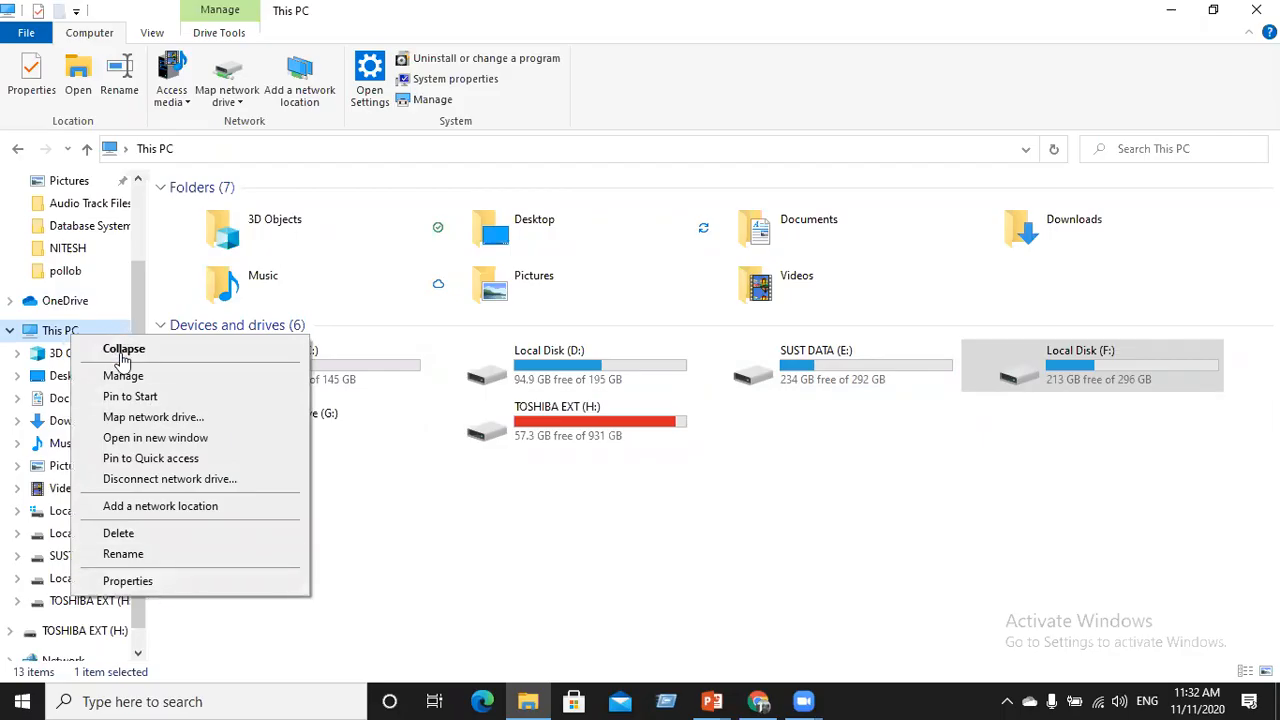
{"action": "left_click", "coordinate": [165, 585]}
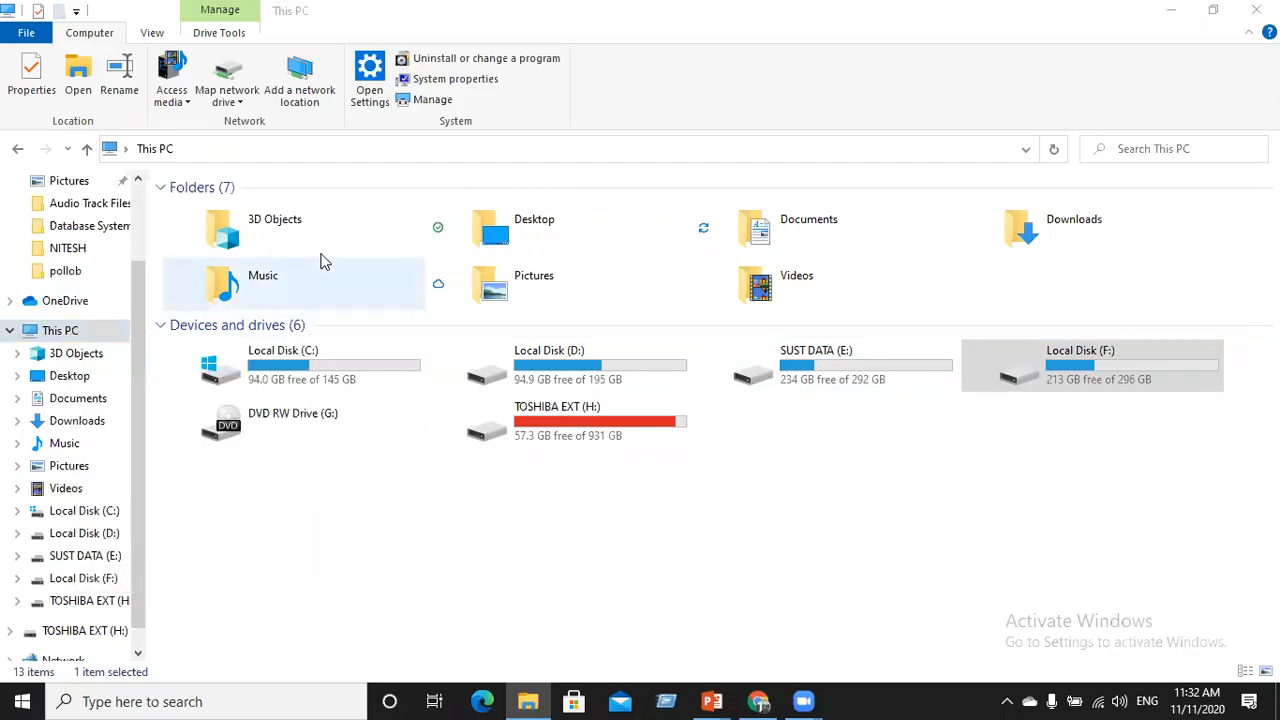
{"action": "left_click", "coordinate": [323, 303]}
{"action": "left_click", "coordinate": [362, 176]}
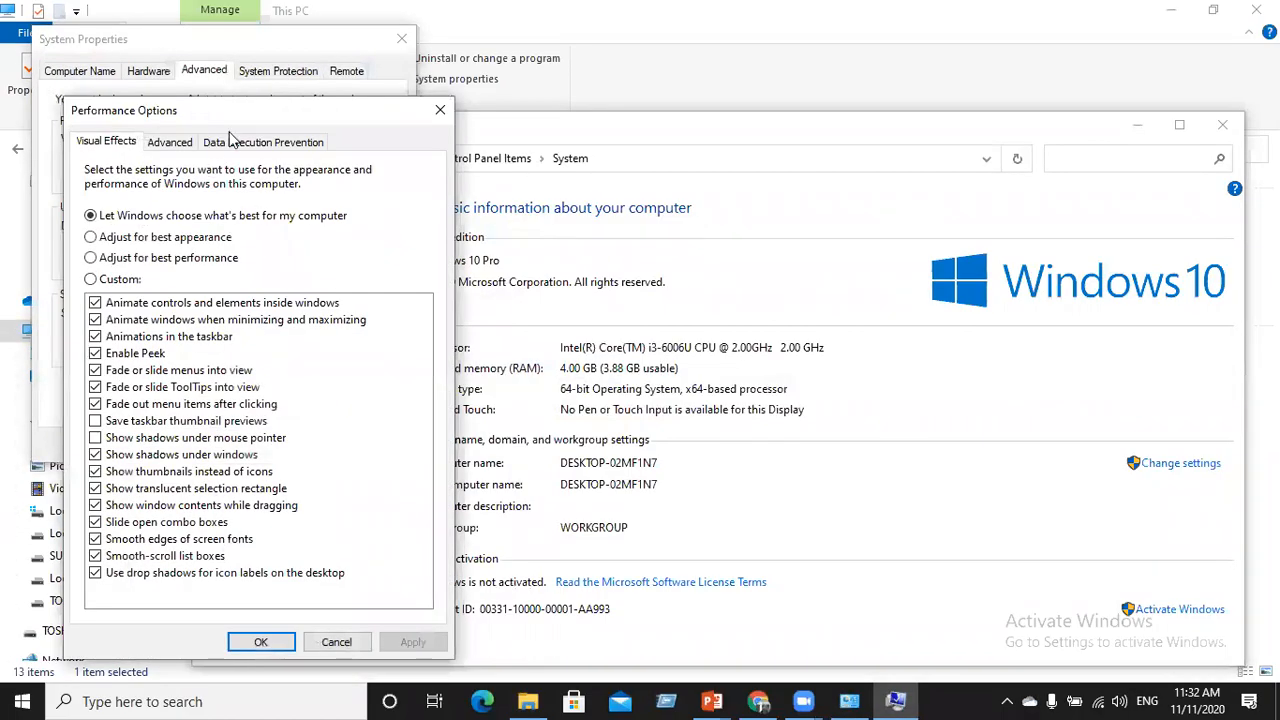
{"action": "left_click", "coordinate": [230, 142]}
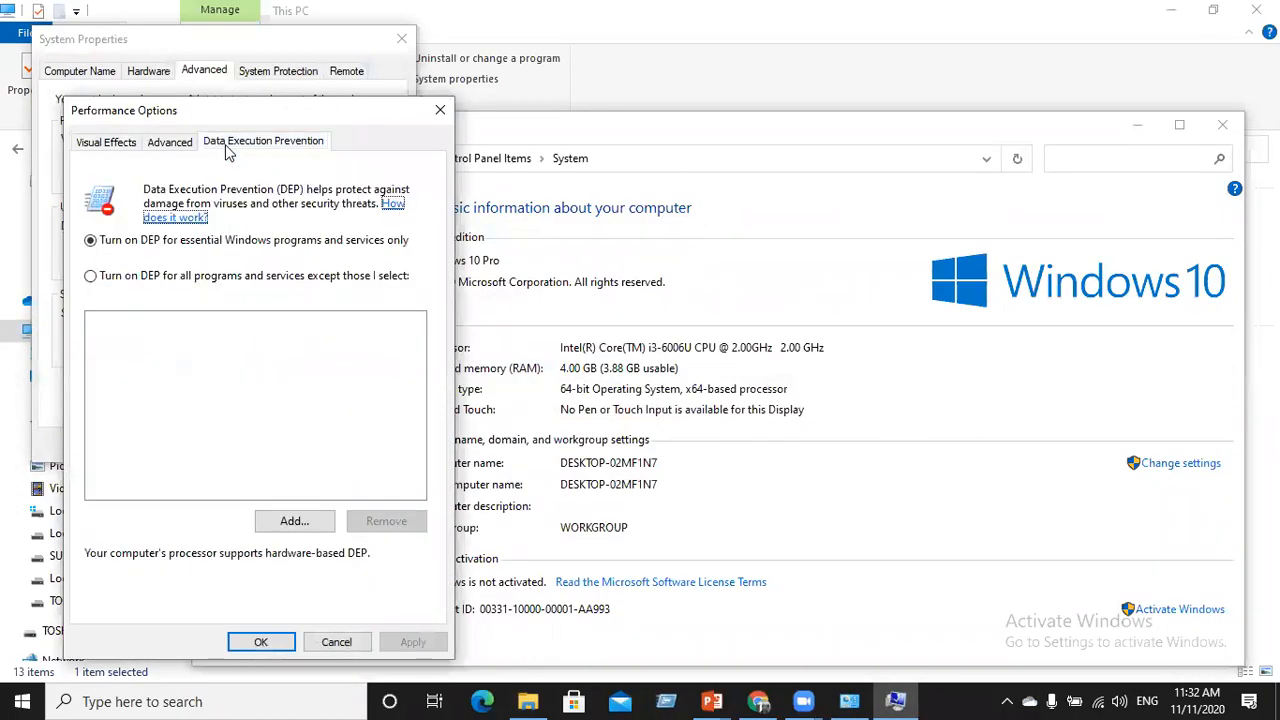
{"action": "left_click", "coordinate": [154, 144]}
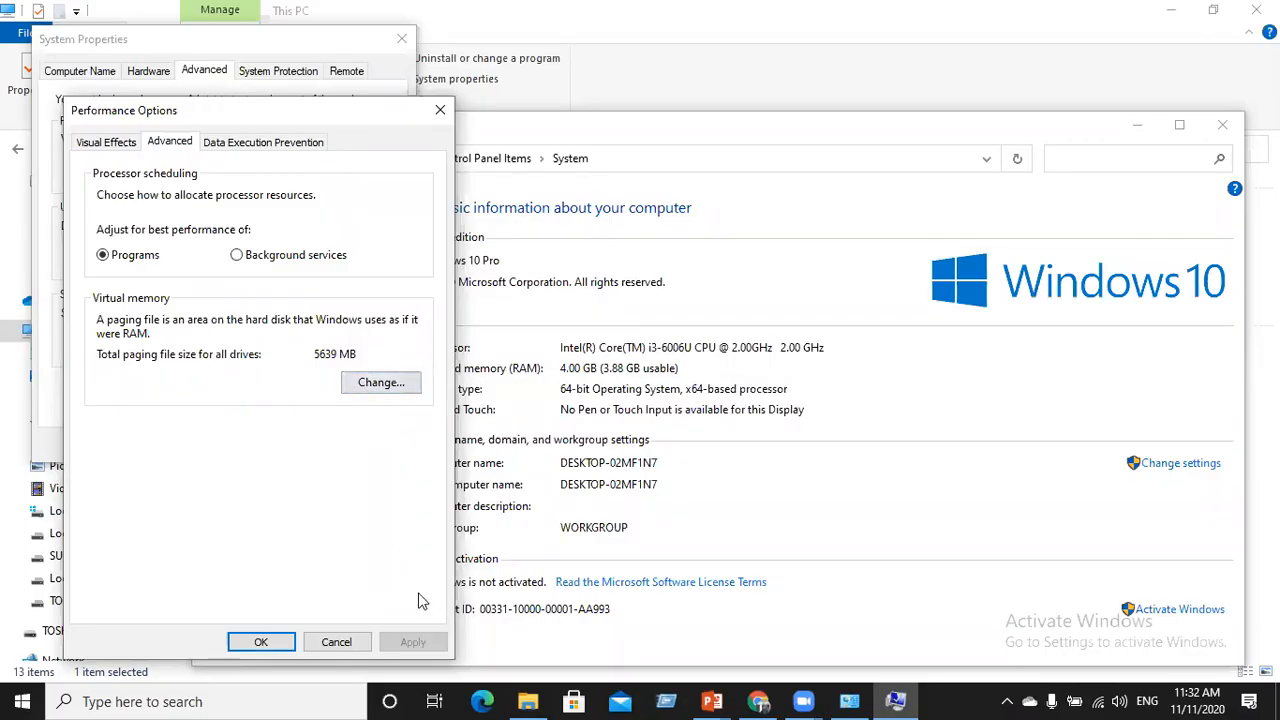
{"action": "left_click", "coordinate": [337, 641]}
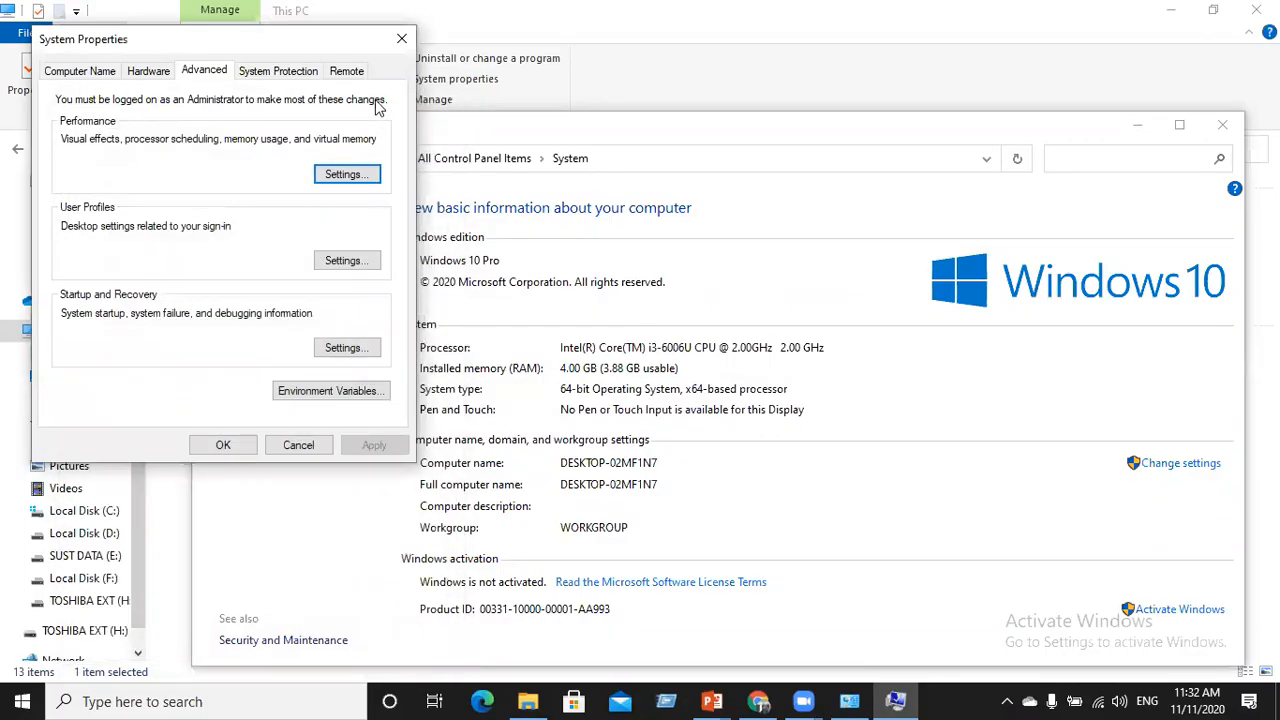
{"action": "left_click", "coordinate": [401, 38]}
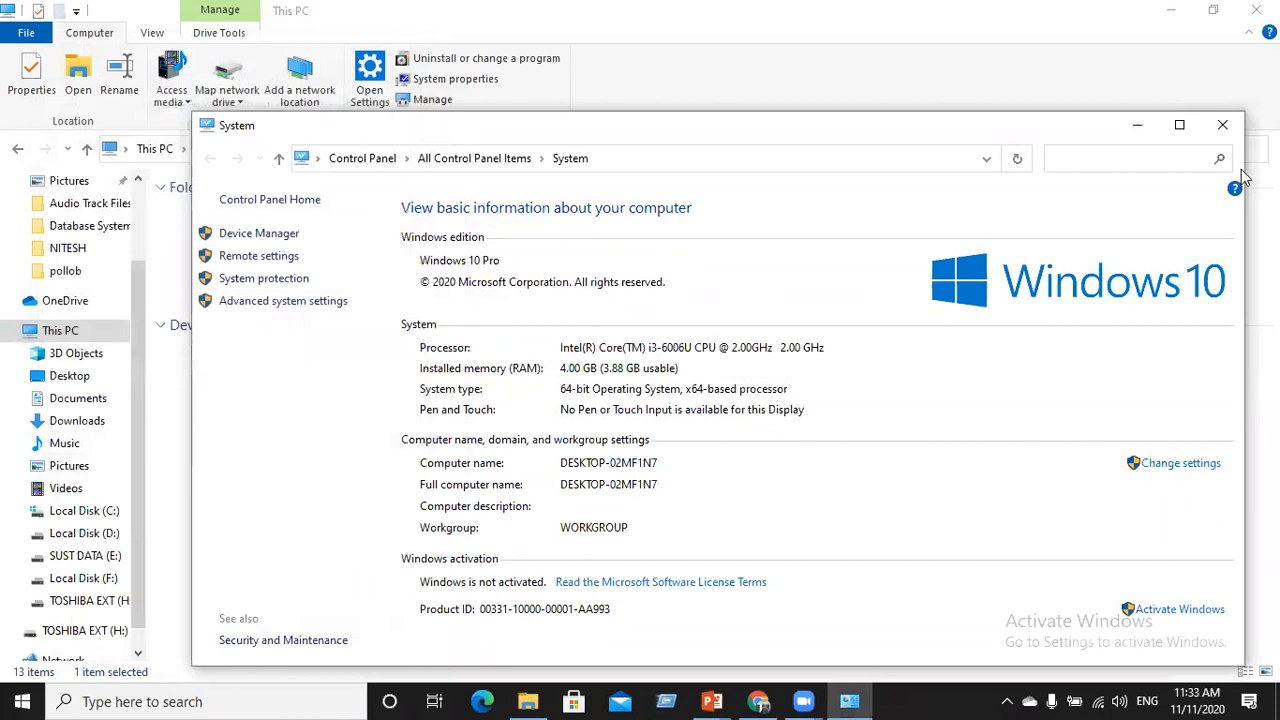
Close System and navigate to F: › Oracle12c_VMW › winx64_12201_database › database
{"action": "left_click", "coordinate": [1222, 125]}
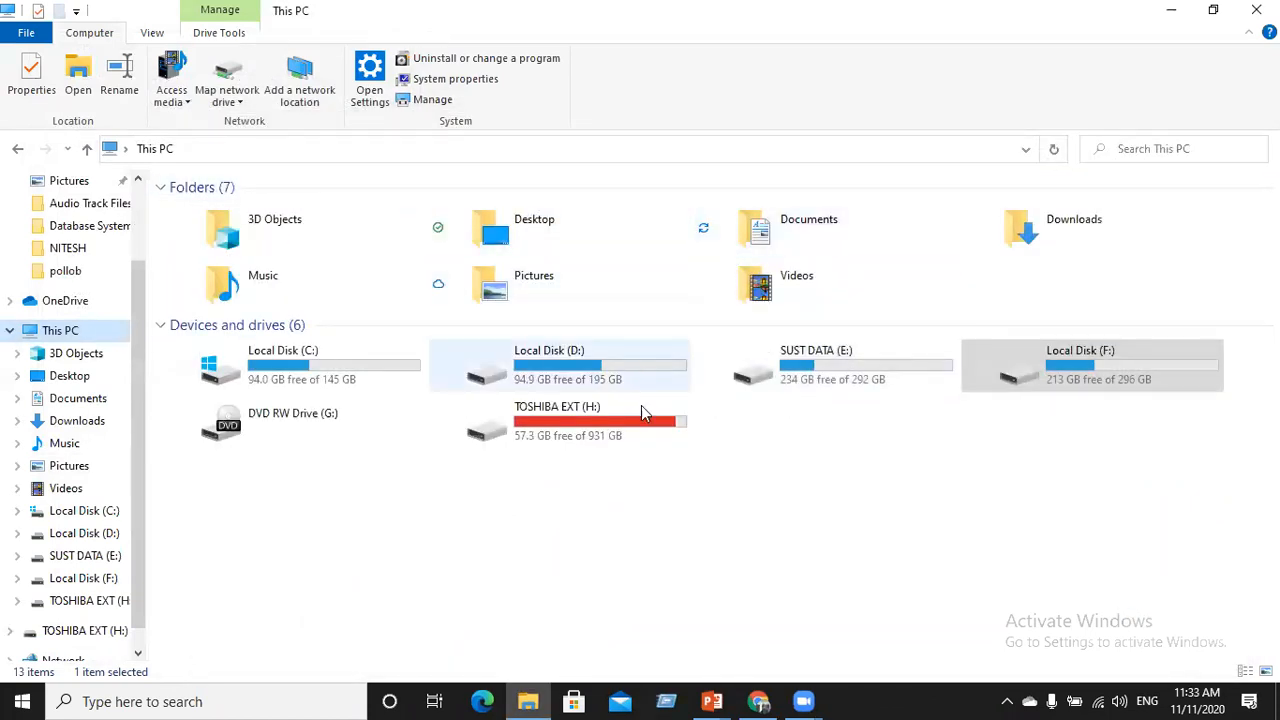
{"action": "double_click", "coordinate": [790, 366]}
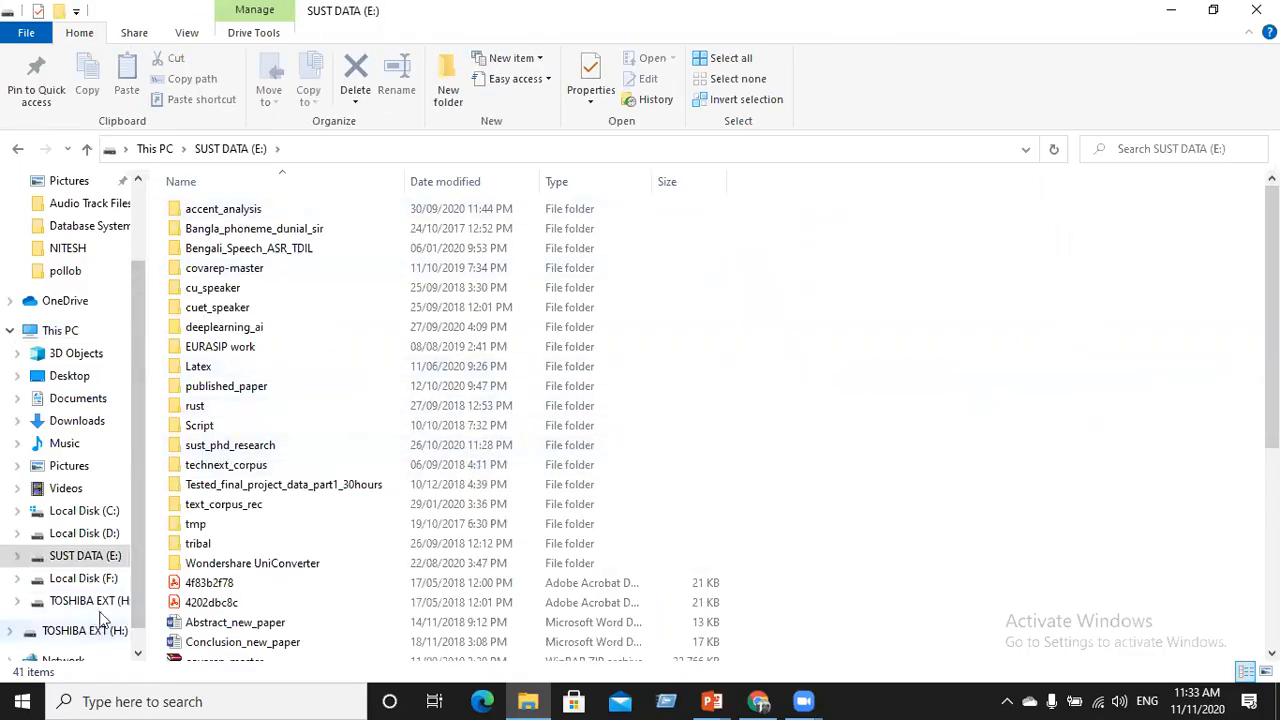
{"action": "left_click", "coordinate": [88, 580]}
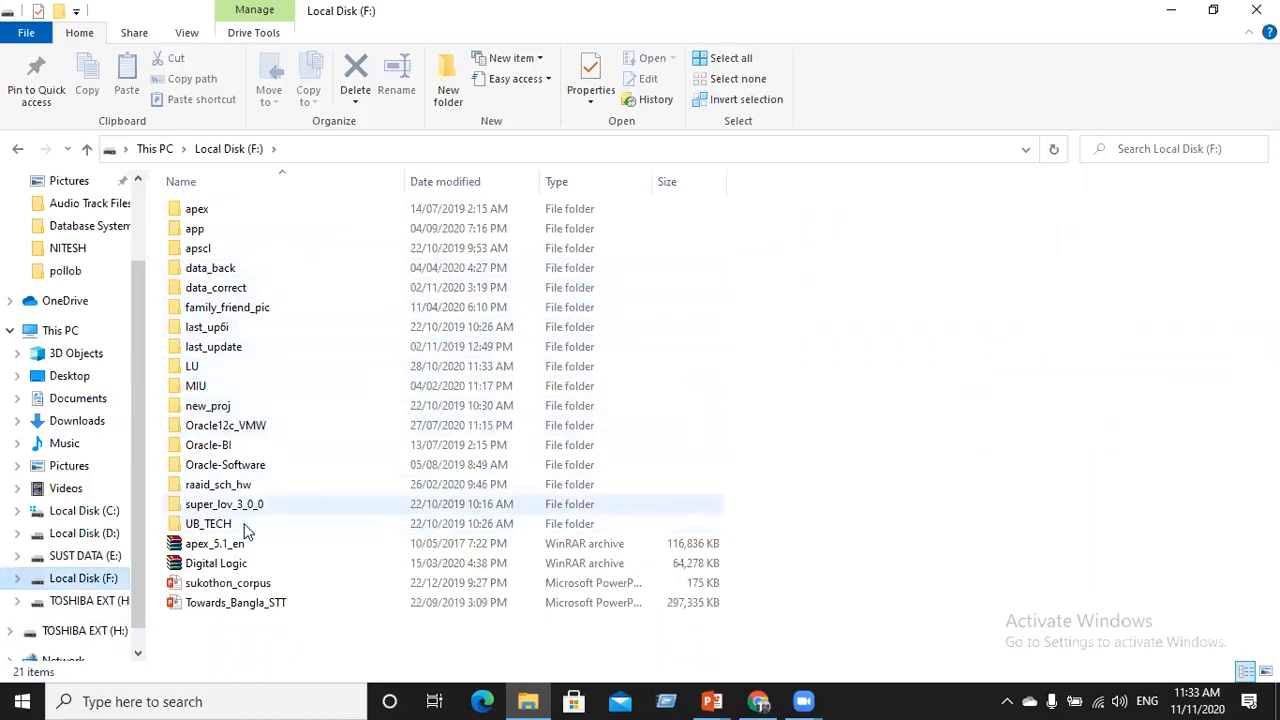
{"action": "double_click", "coordinate": [212, 464]}
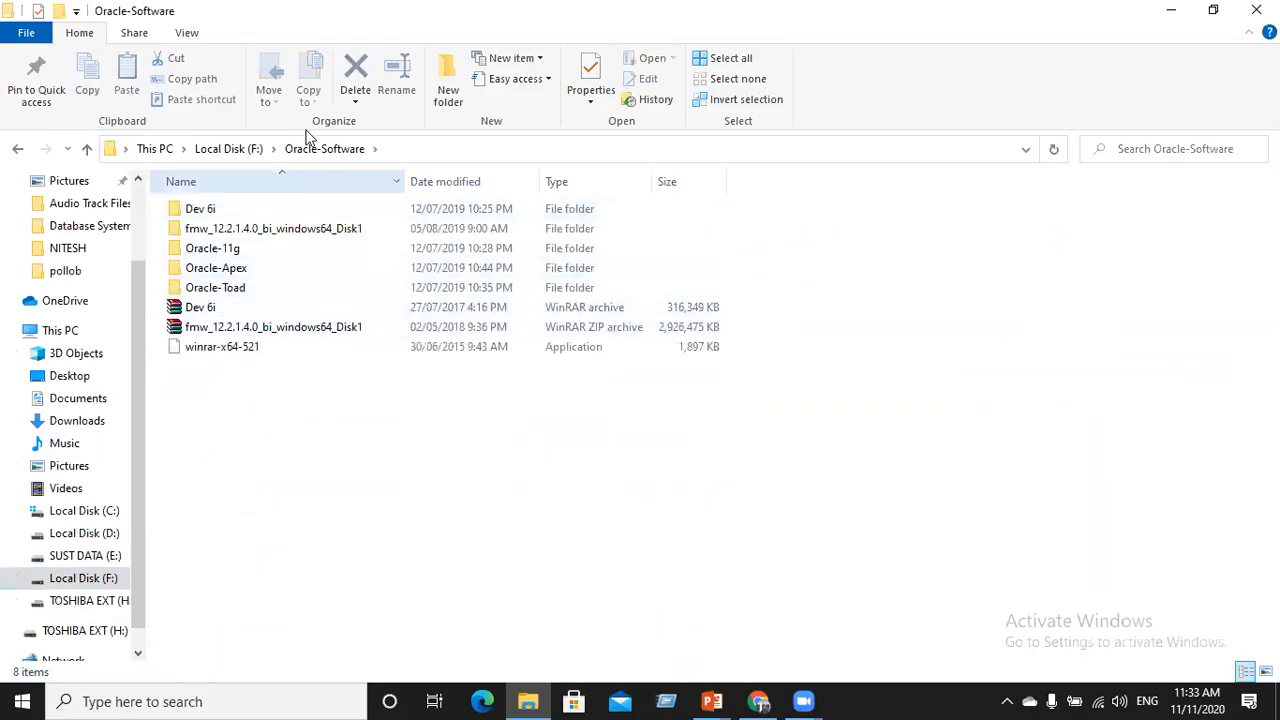
{"action": "left_click", "coordinate": [244, 150]}
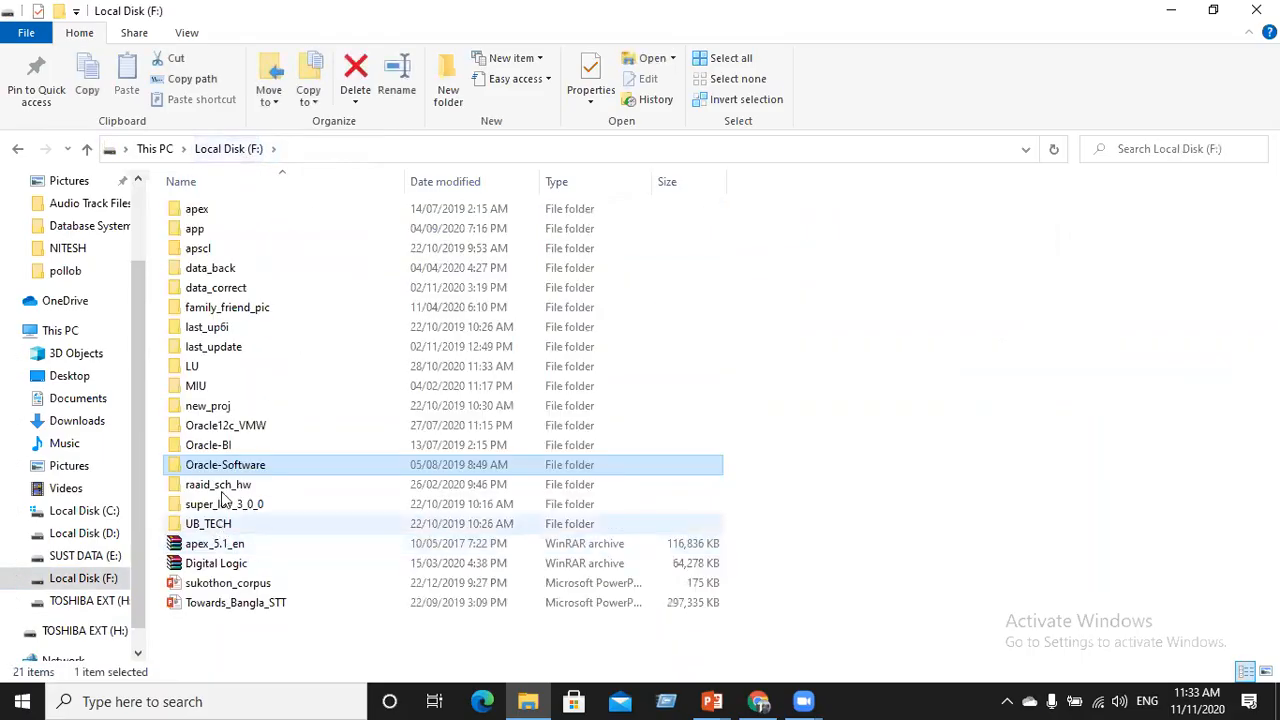
{"action": "double_click", "coordinate": [226, 427]}
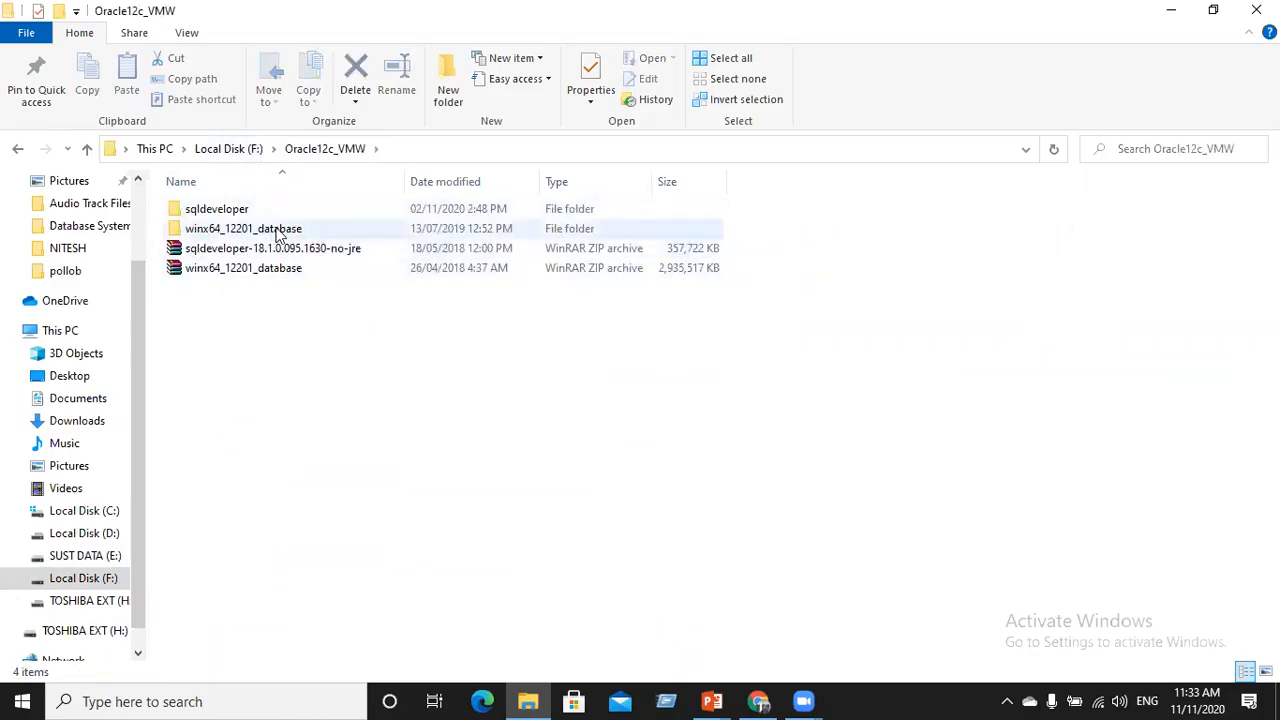
{"action": "left_click", "coordinate": [251, 273]}
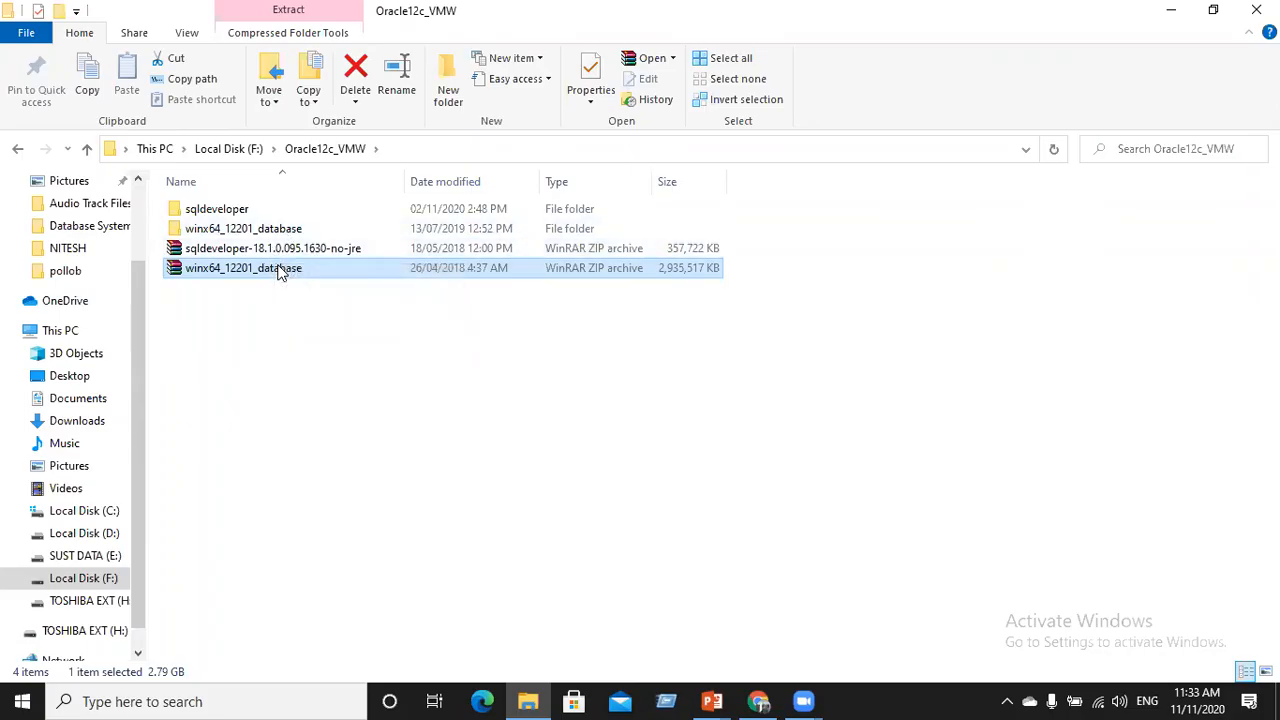
{"action": "double_click", "coordinate": [281, 230]}
{"action": "double_click", "coordinate": [207, 216]}
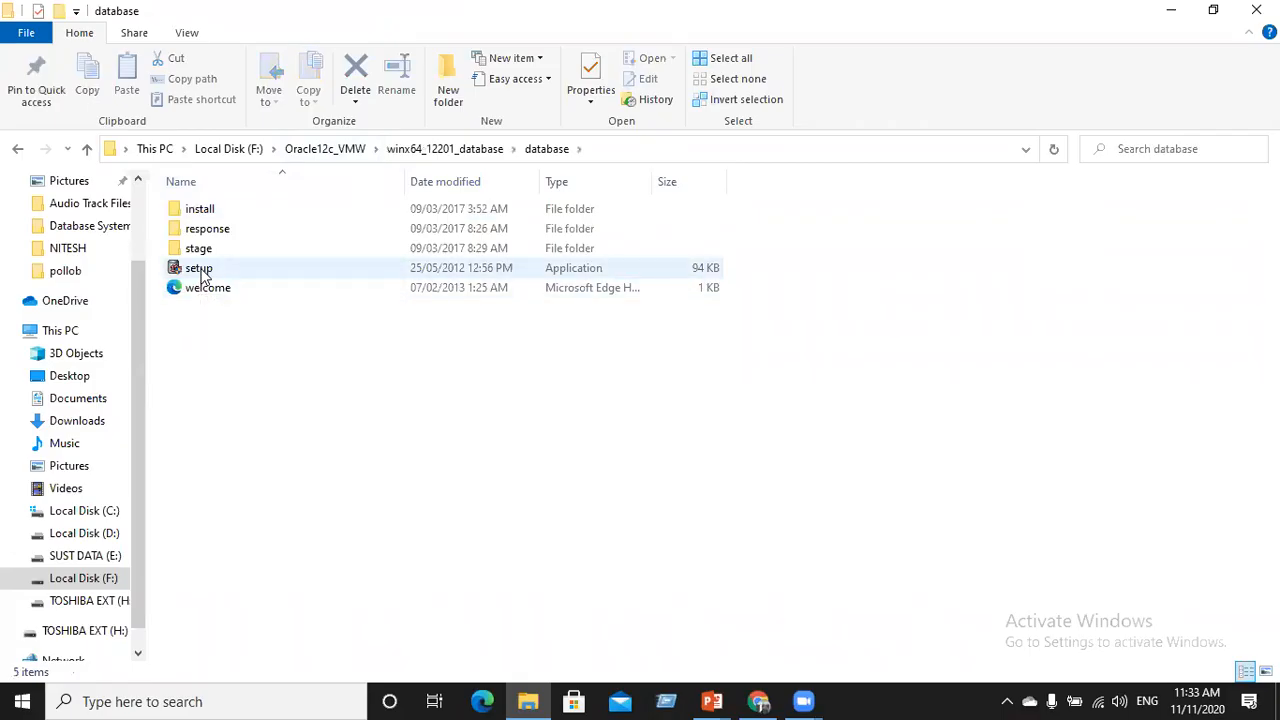
Run setup.exe from the database folder to start Oracle Universal Installer
{"action": "double_click", "coordinate": [203, 272]}
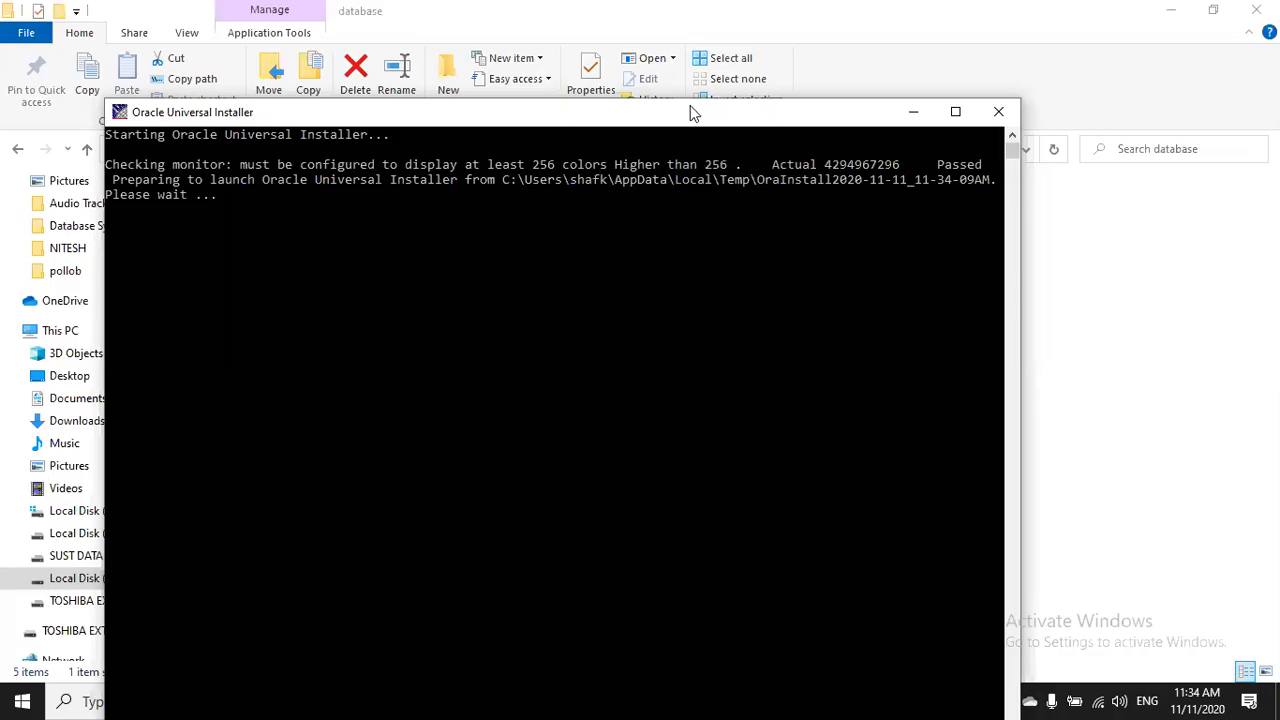
Move the installer console near the top of the screen and switch to oracle.com in Chrome
{"action": "left_click_drag", "start_coordinate": [690, 115], "coordinate": [706, 27]}
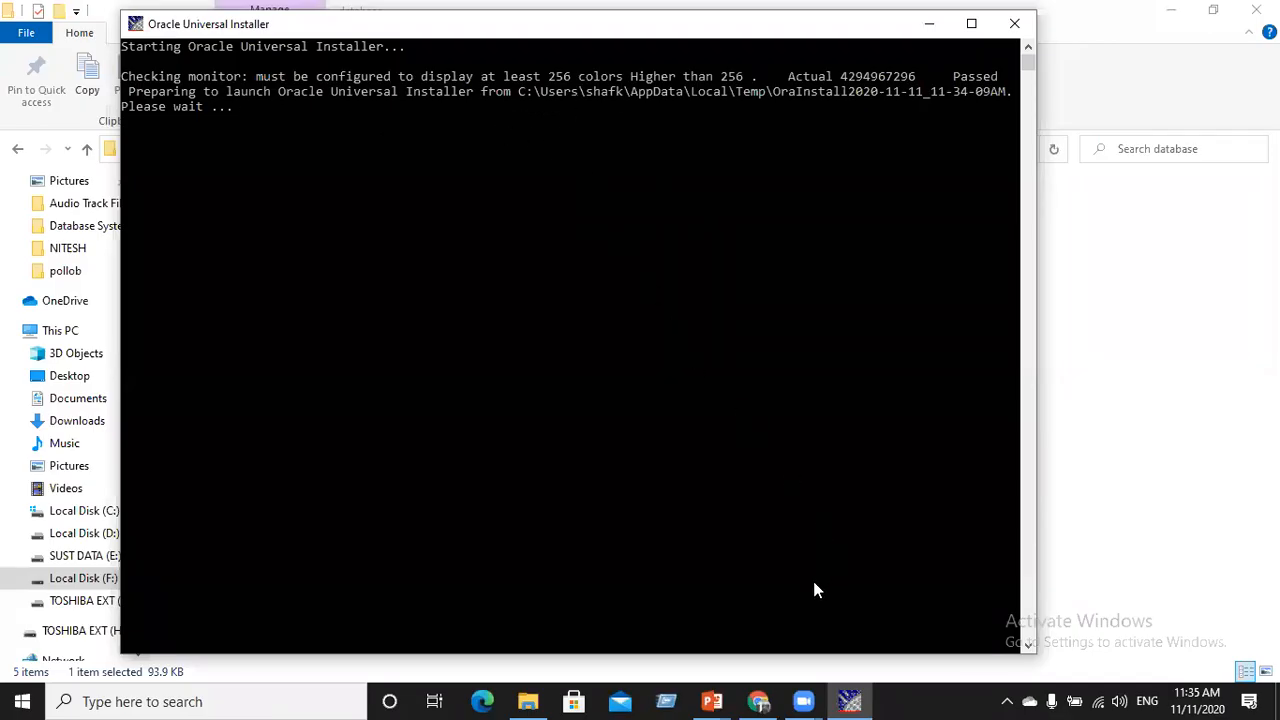
{"action": "left_click", "coordinate": [760, 700]}
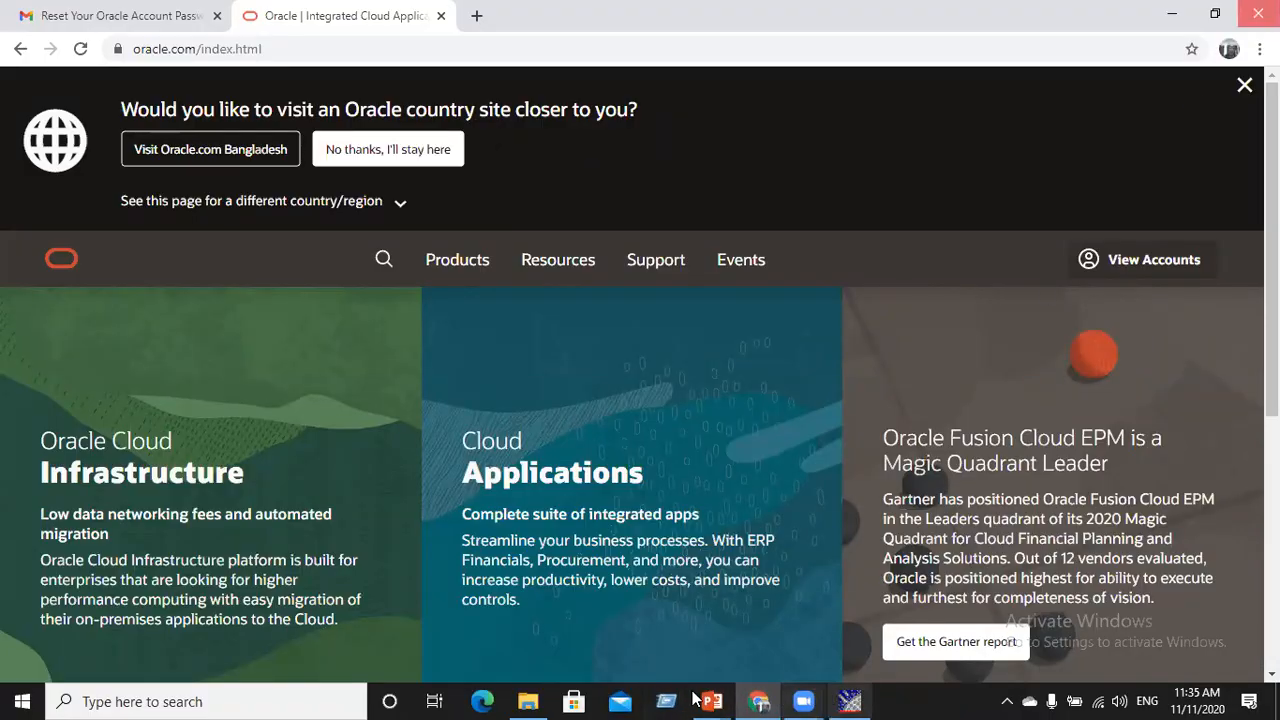
Minimize Chrome so the Oracle Universal Installer console is back in front
{"action": "mouse_move", "coordinate": [716, 700]}
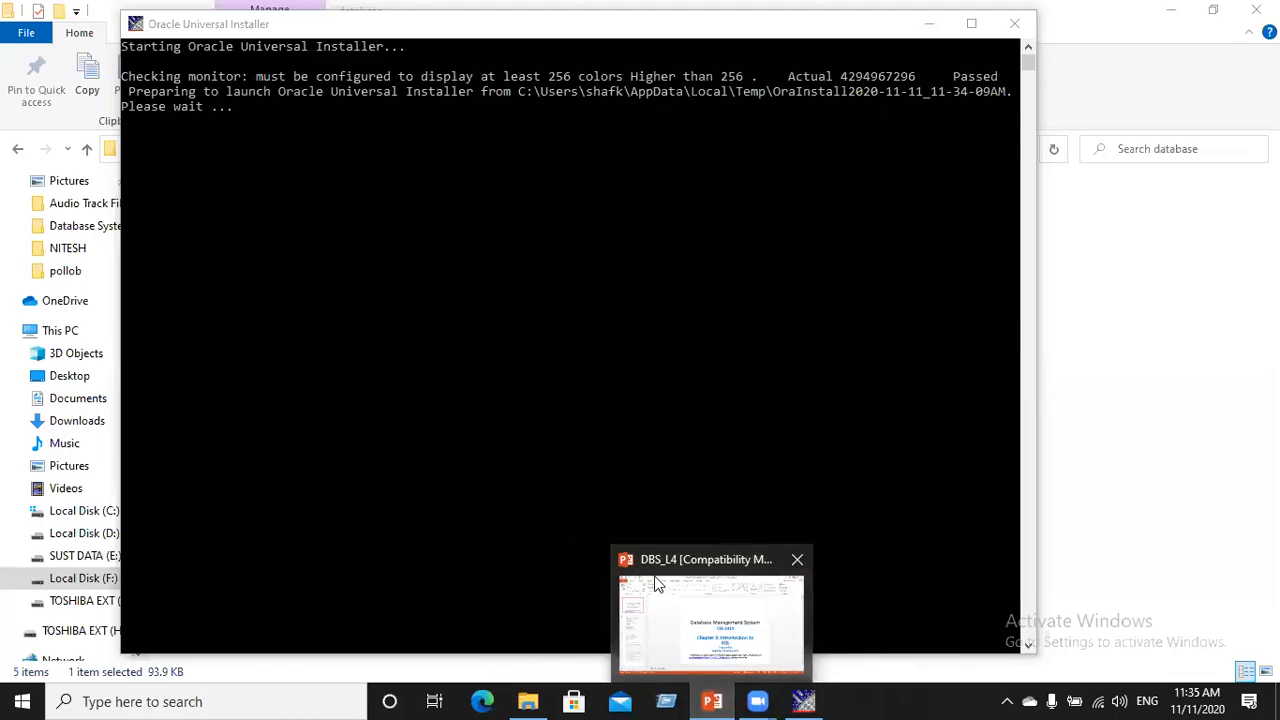
Close the DBS_L4 presentation and bring the installer console forward
{"action": "left_click", "coordinate": [797, 561]}
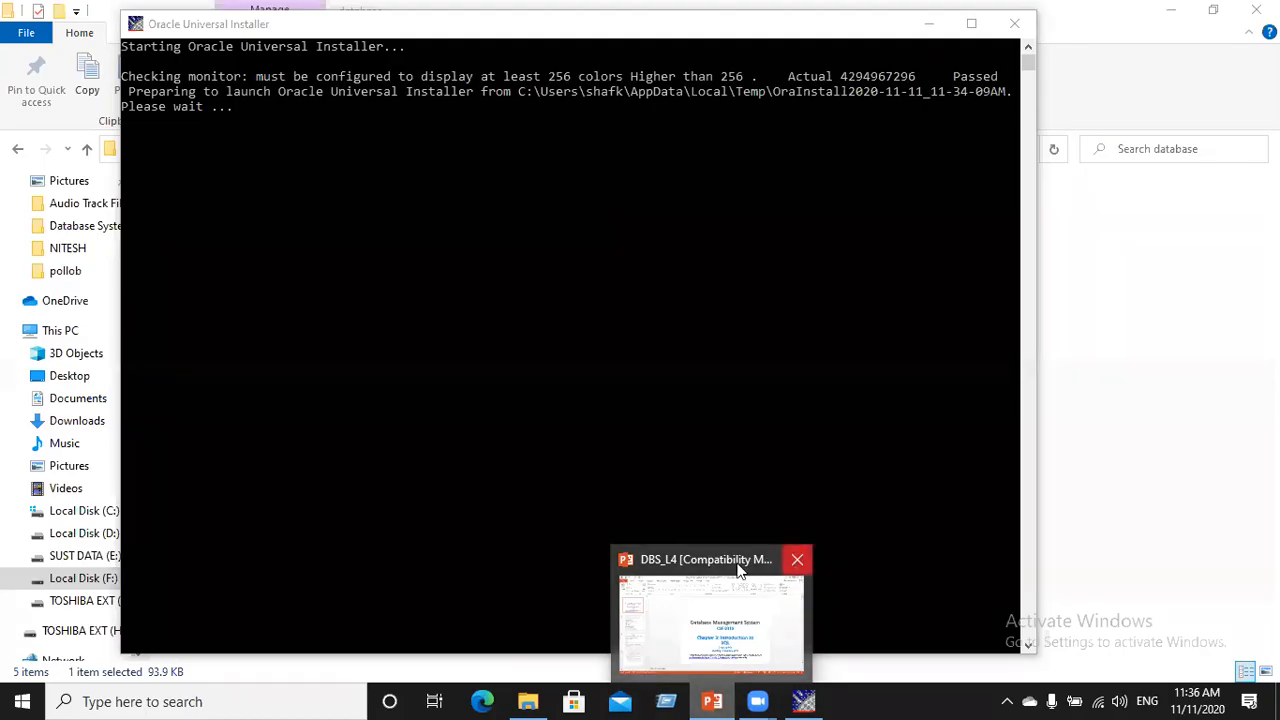
{"action": "left_click", "coordinate": [797, 558]}
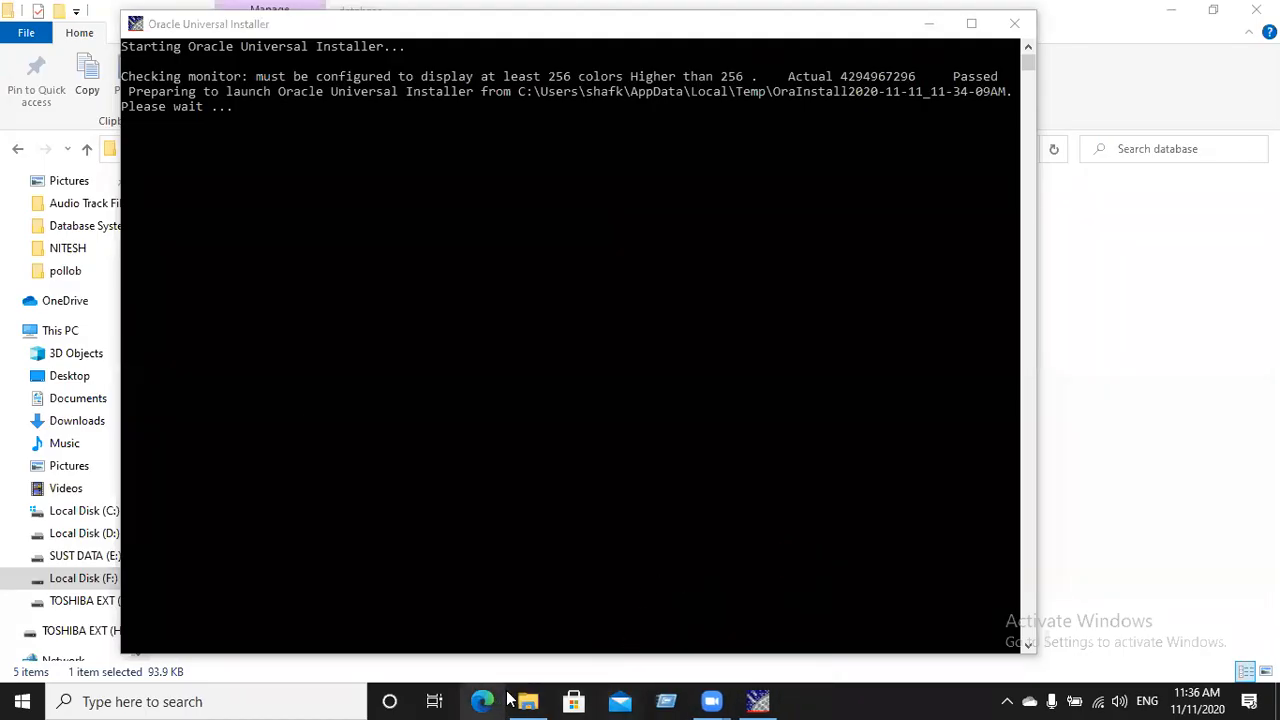
{"action": "left_click", "coordinate": [745, 697]}
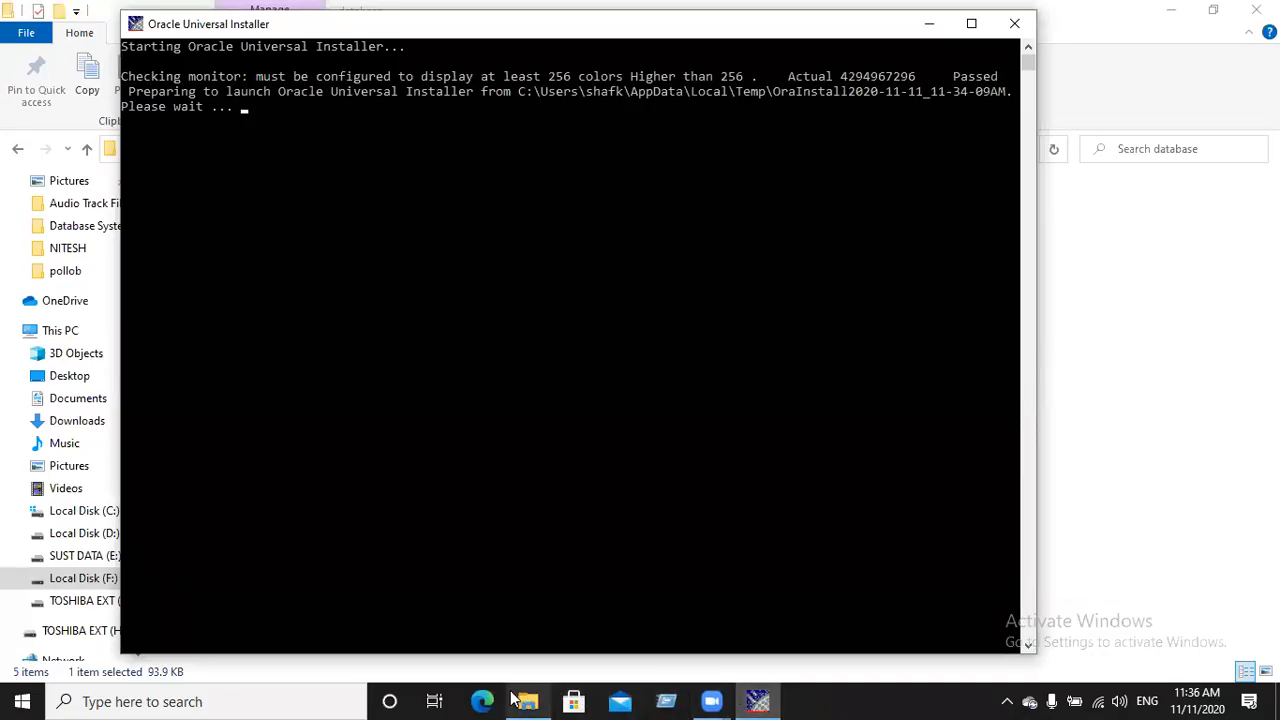
Minimize the database folder window so the Oracle 12c installer can load into view
{"action": "mouse_move", "coordinate": [531, 700]}
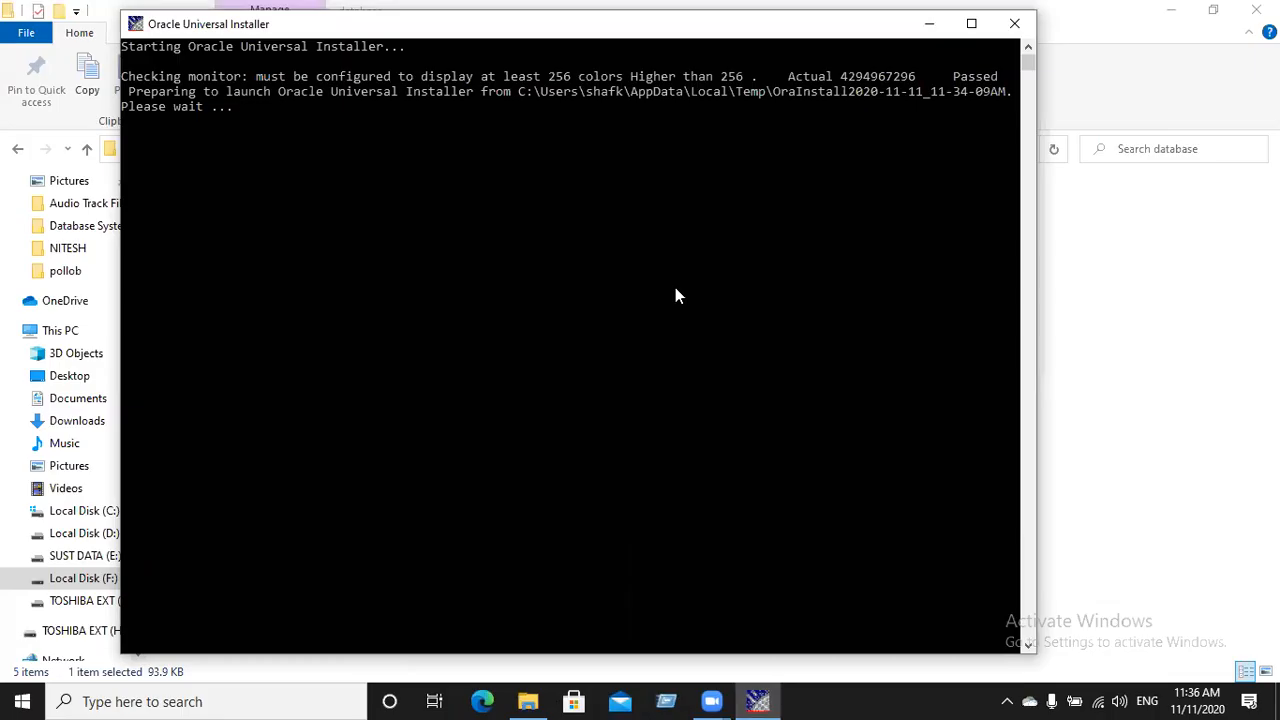
{"action": "left_click", "coordinate": [525, 702]}
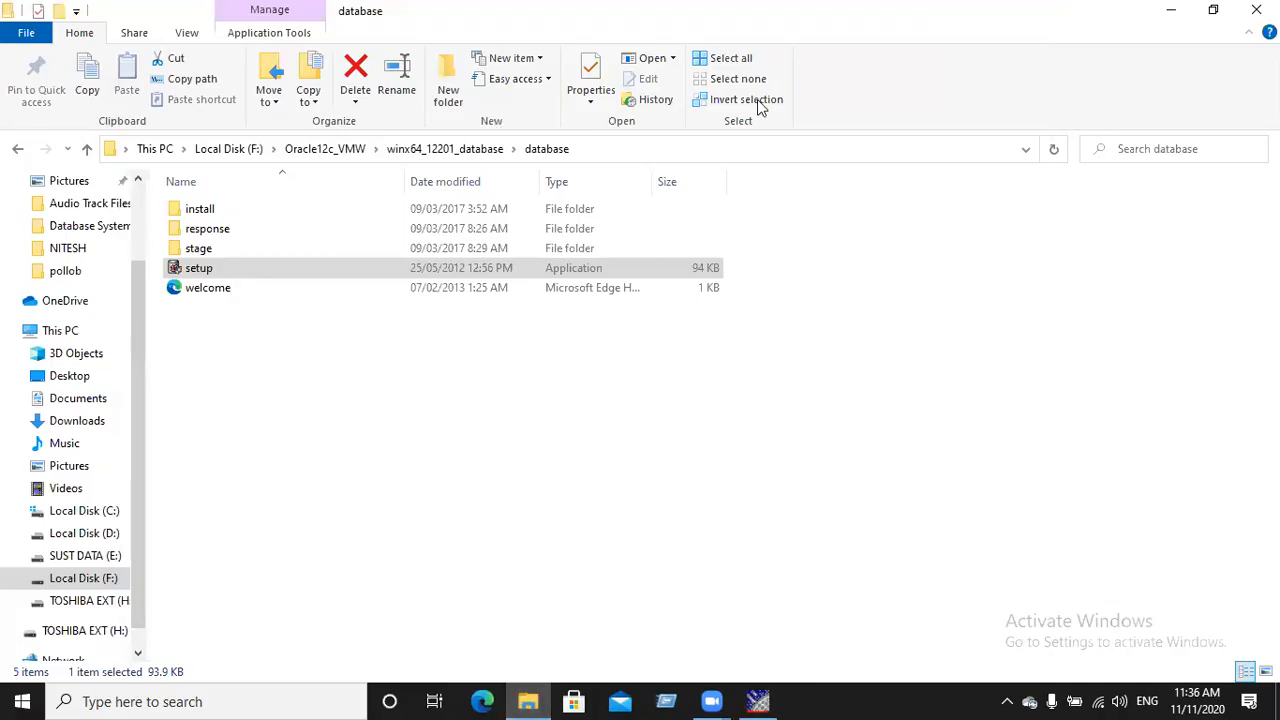
{"action": "left_click", "coordinate": [757, 701]}
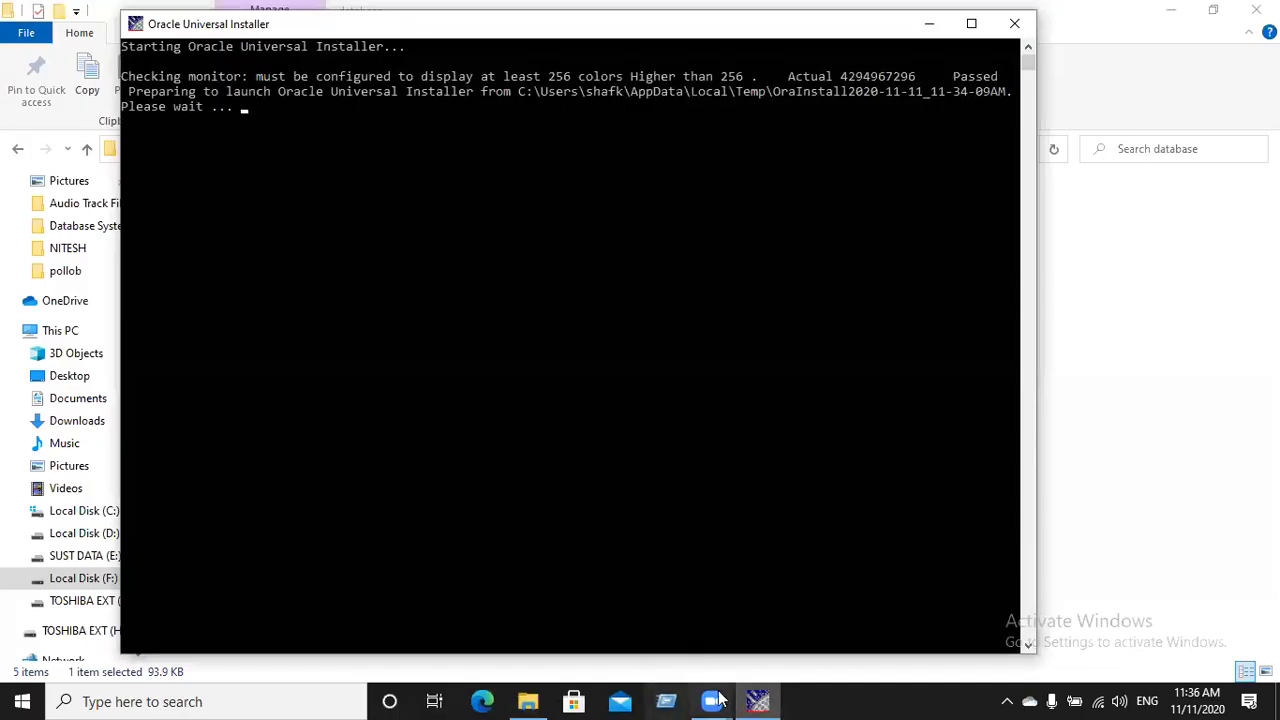
{"action": "mouse_move", "coordinate": [727, 699]}
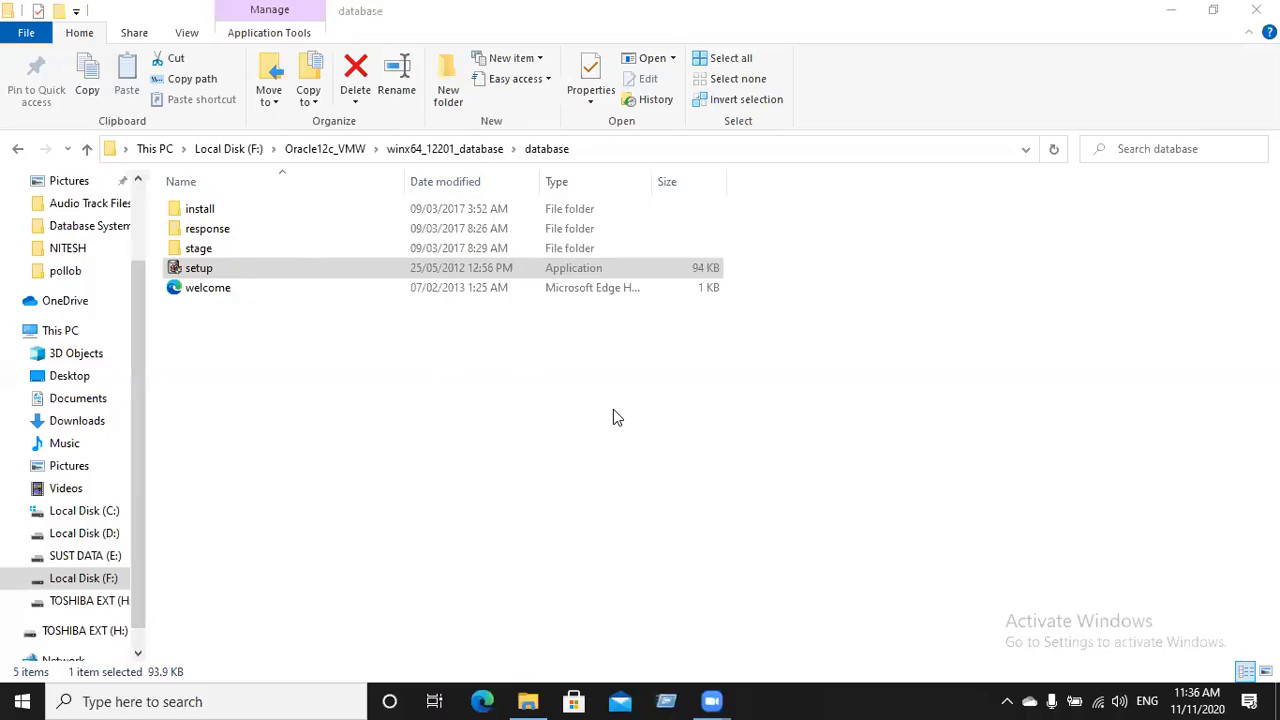
{"action": "left_click", "coordinate": [1168, 10]}
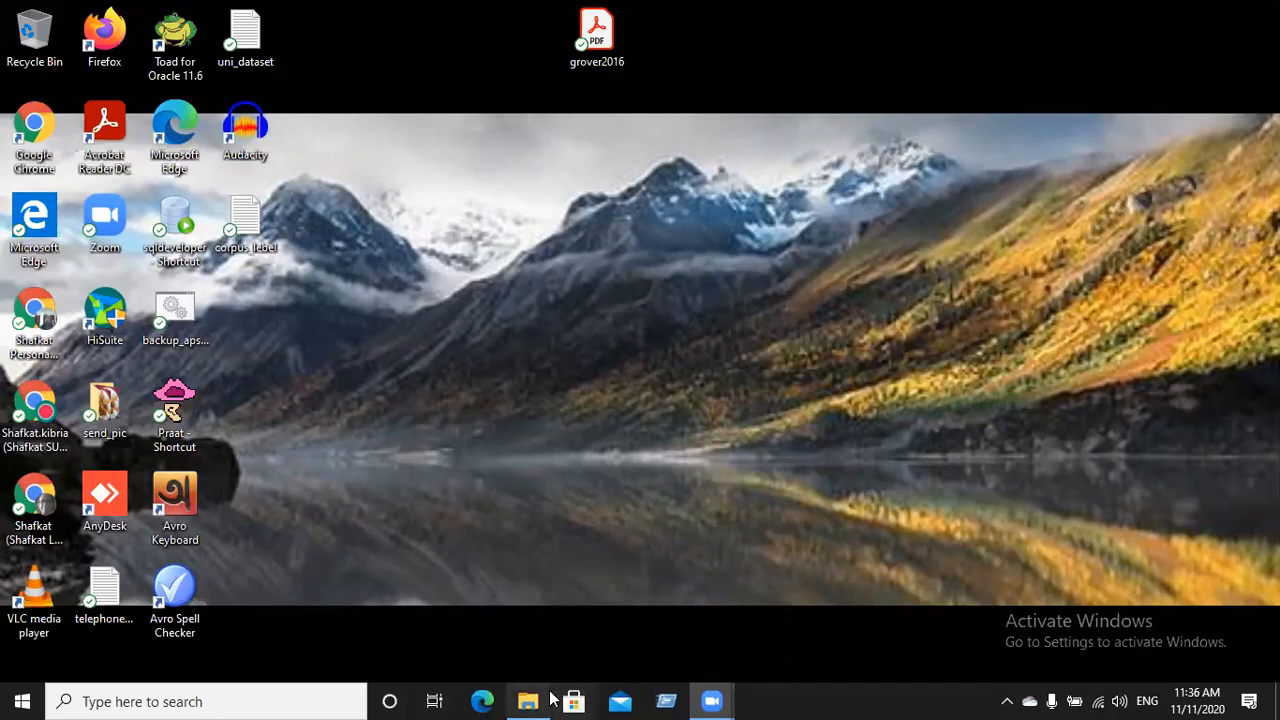
{"action": "mouse_move", "coordinate": [527, 700]}
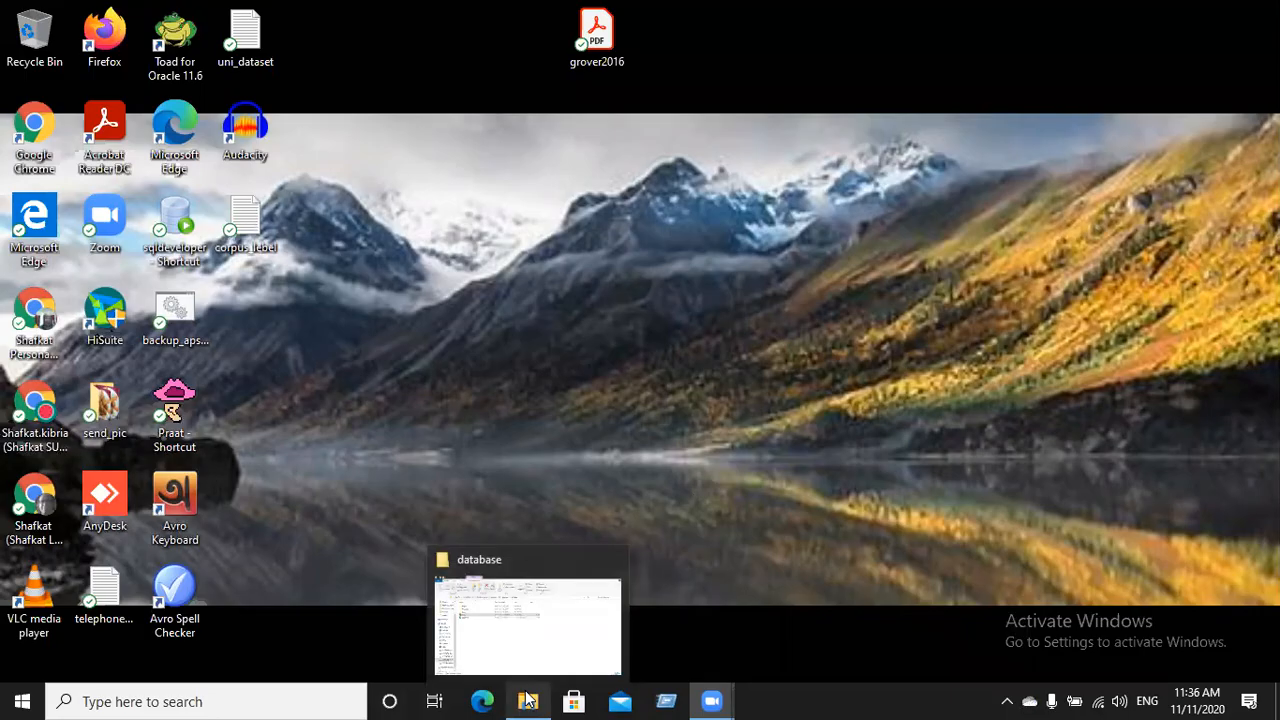
{"action": "left_click", "coordinate": [545, 630]}
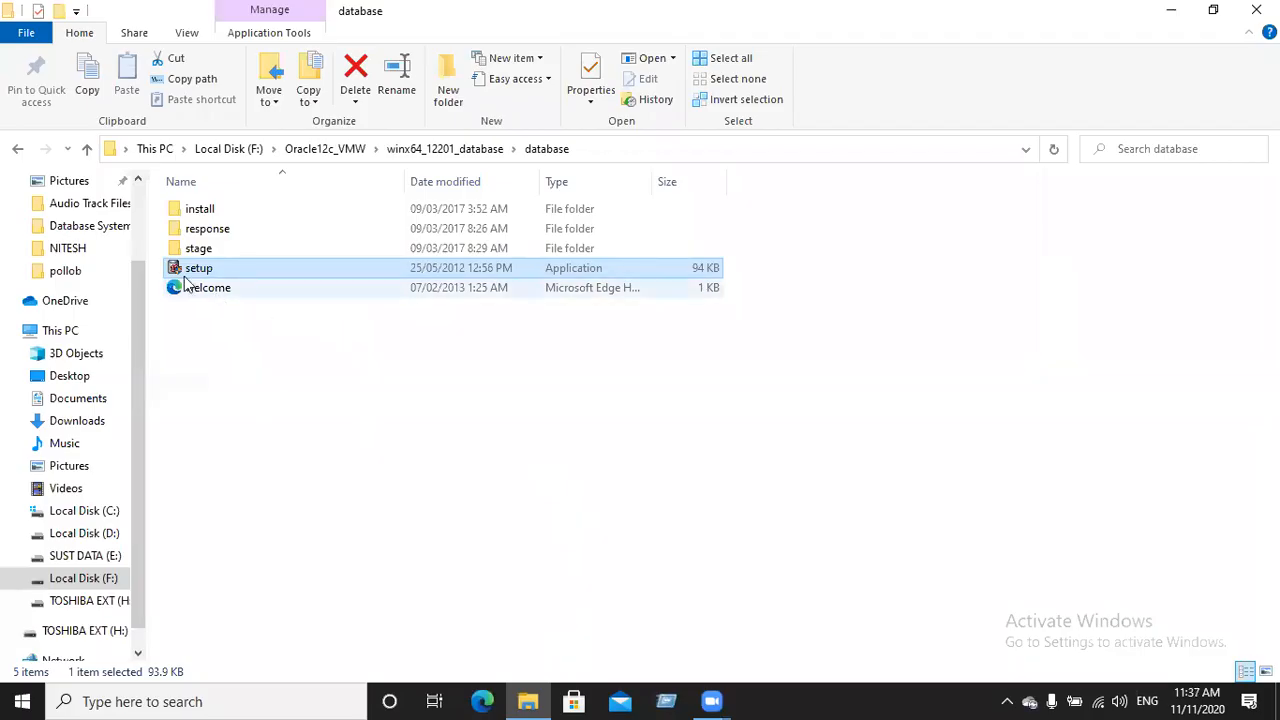
{"action": "left_click", "coordinate": [1172, 11]}
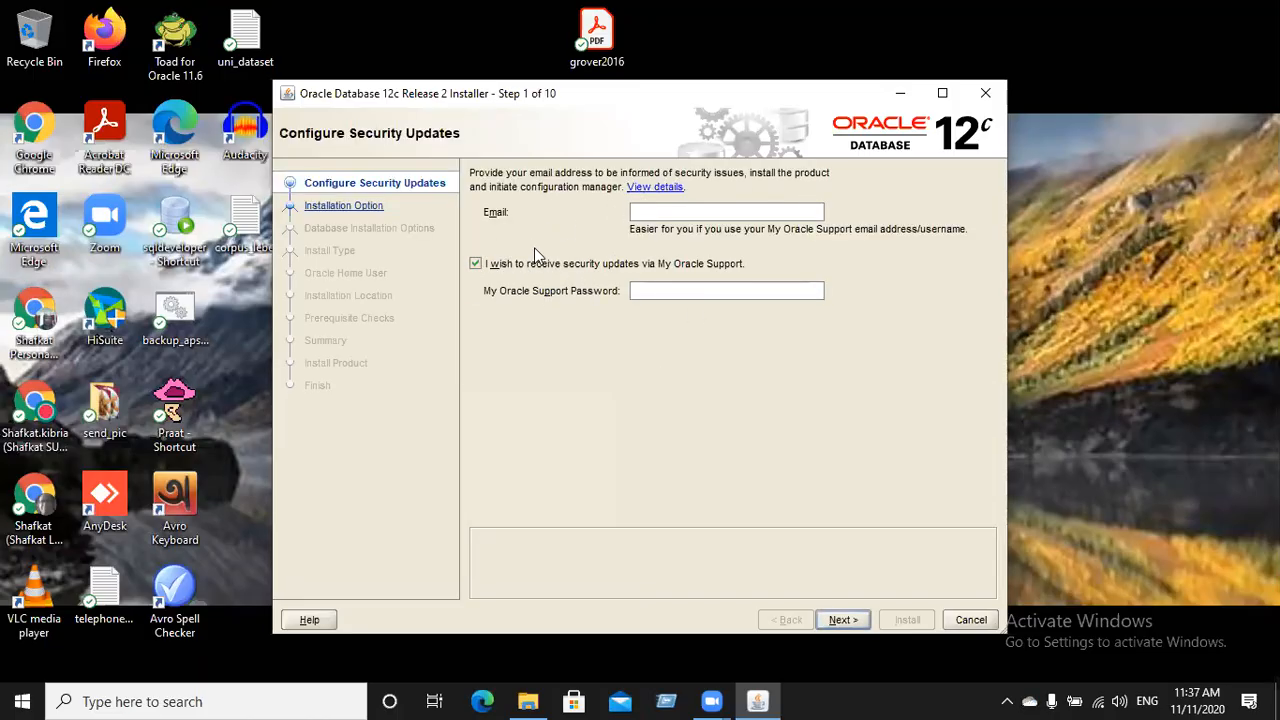
Opt out of My Oracle Support updates, try Next, and answer No to the stay-uninformed warning
{"action": "left_click", "coordinate": [475, 265]}
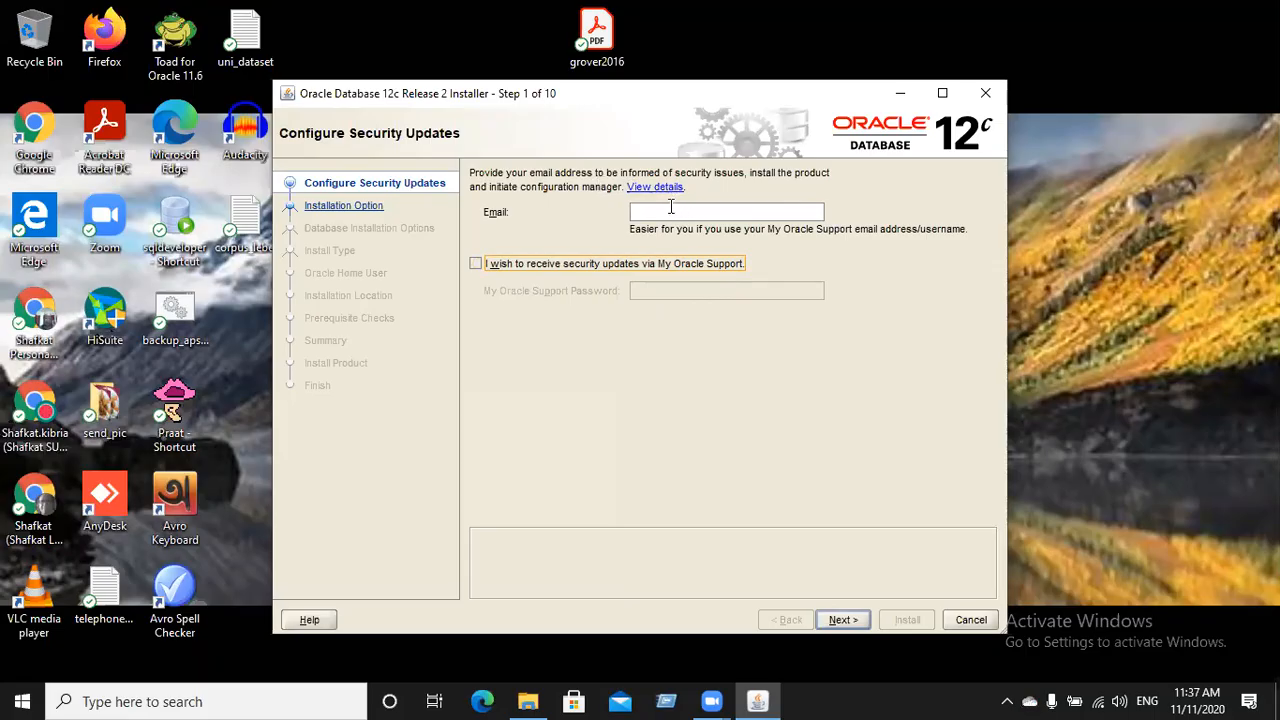
{"action": "left_click", "coordinate": [843, 619]}
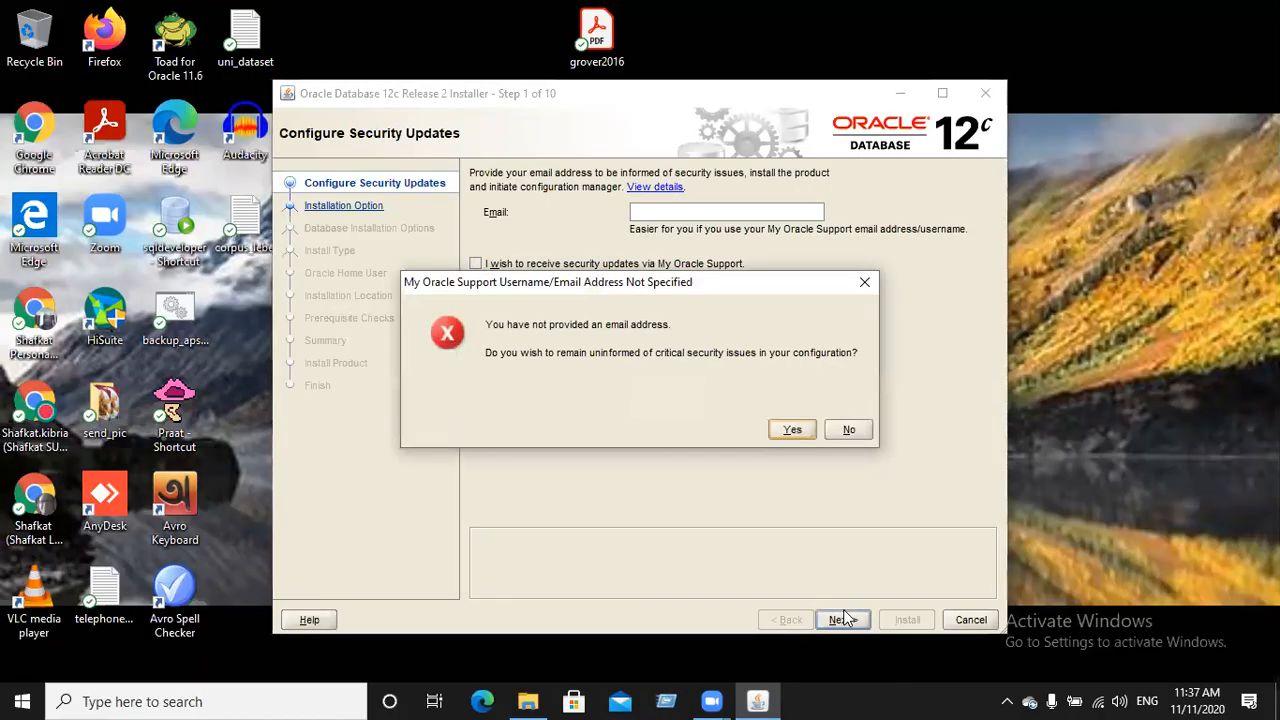
{"action": "left_click", "coordinate": [845, 436]}
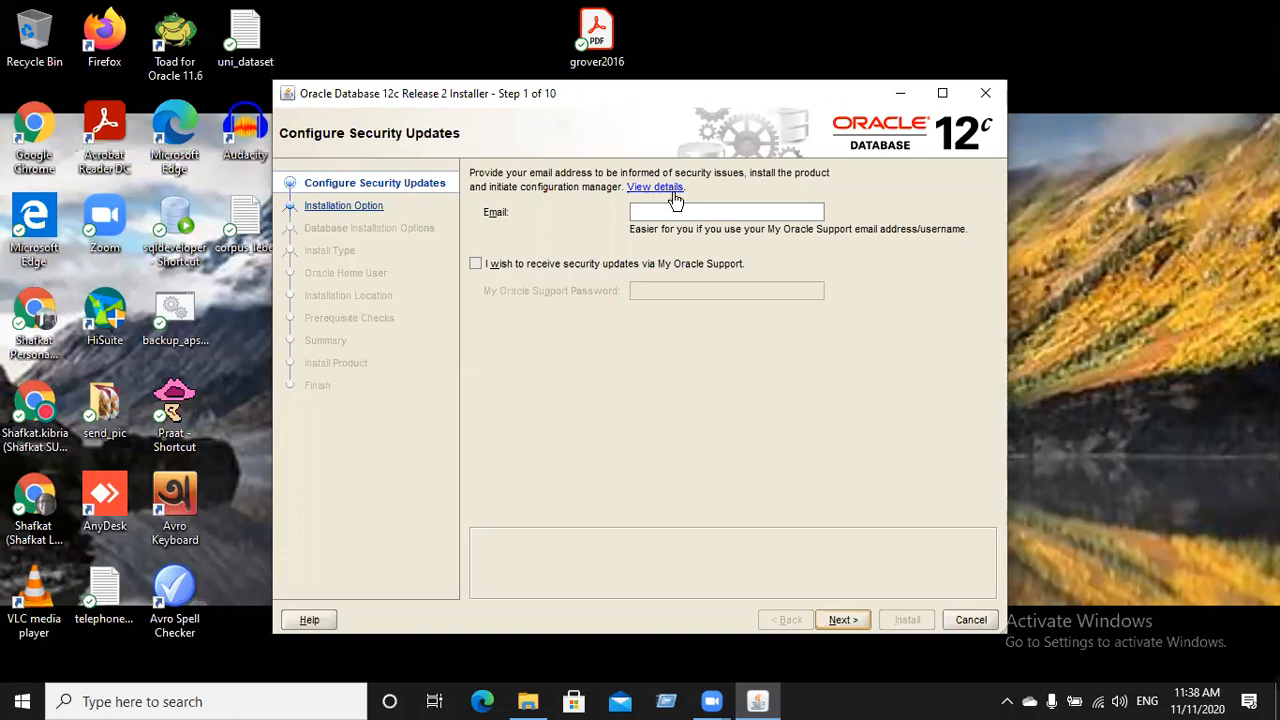
Look at the security update details, then enter an e-mail address in the Email field
{"action": "left_click", "coordinate": [660, 189]}
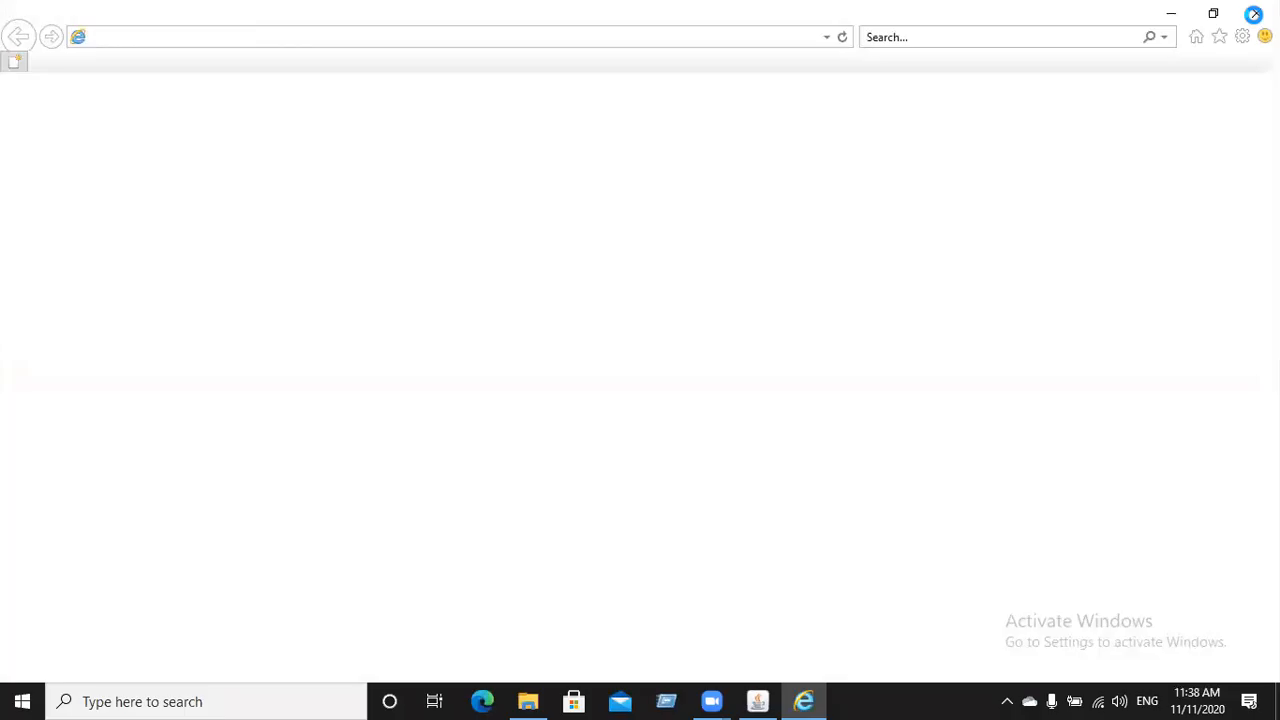
{"action": "left_click", "coordinate": [1256, 13]}
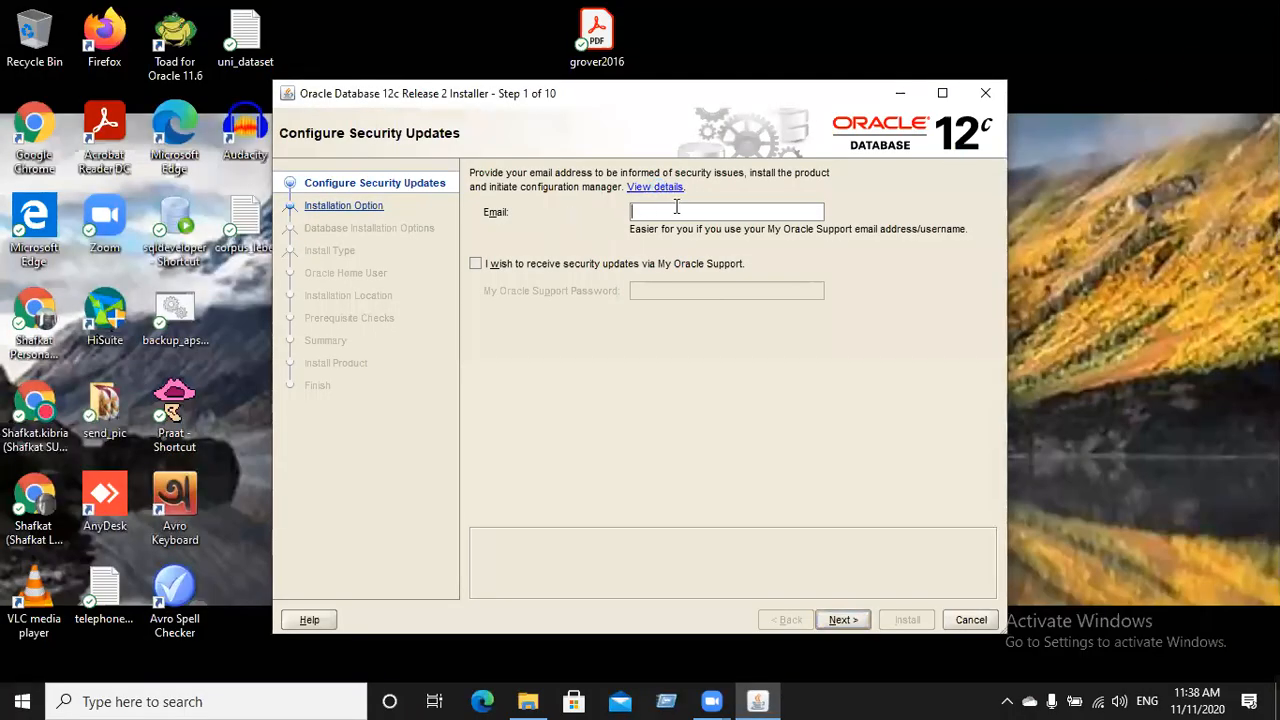
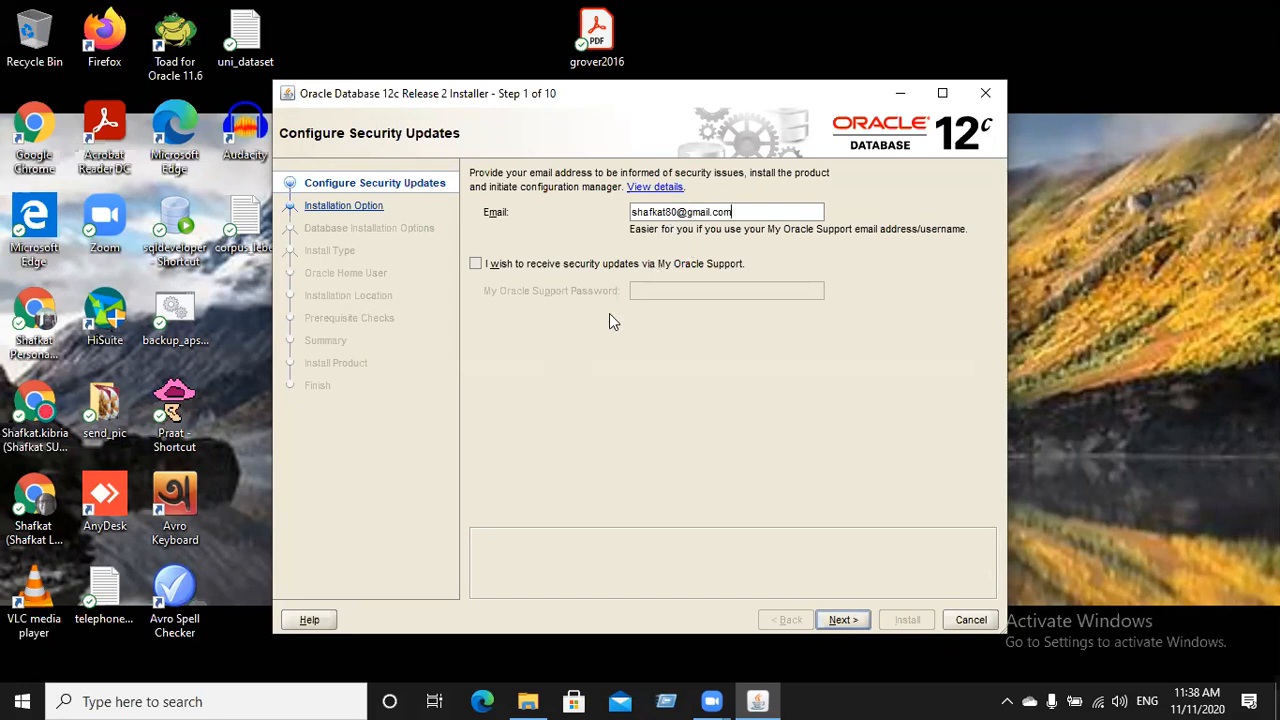
Tick 'I want to remain uninformed' after the failed connection and continue the install
{"action": "left_click", "coordinate": [848, 619]}
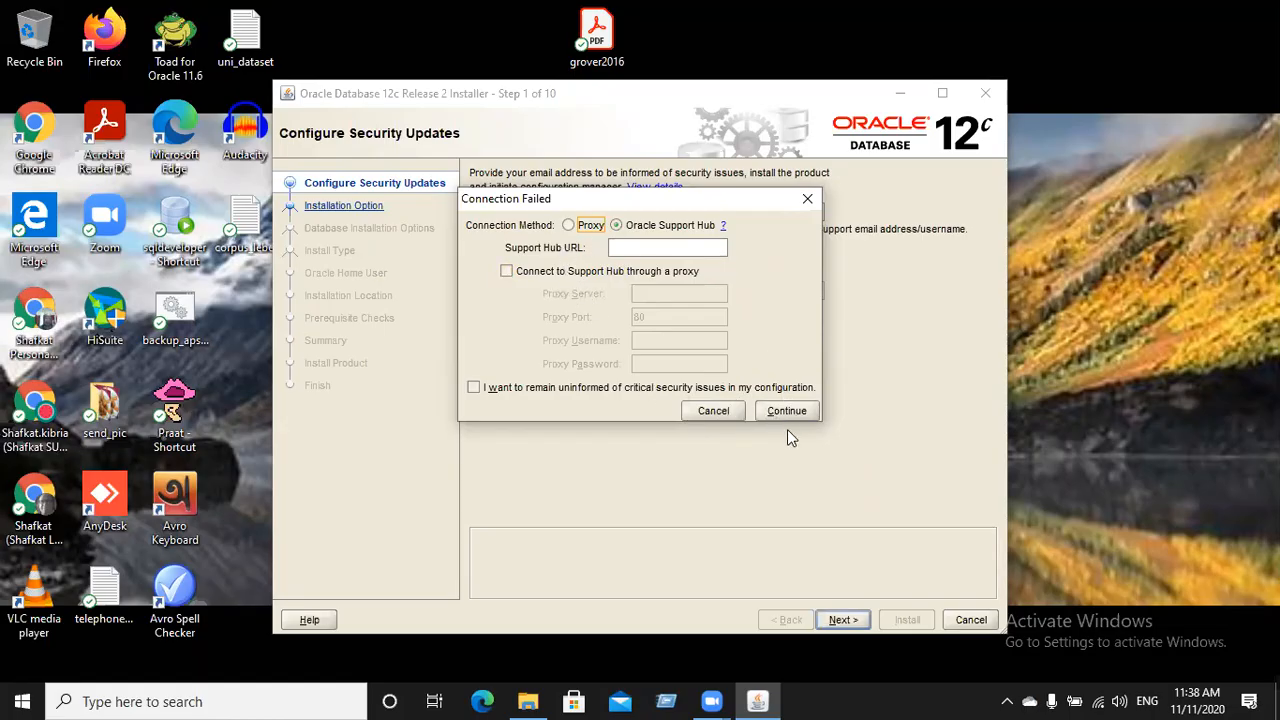
{"action": "left_click", "coordinate": [474, 388]}
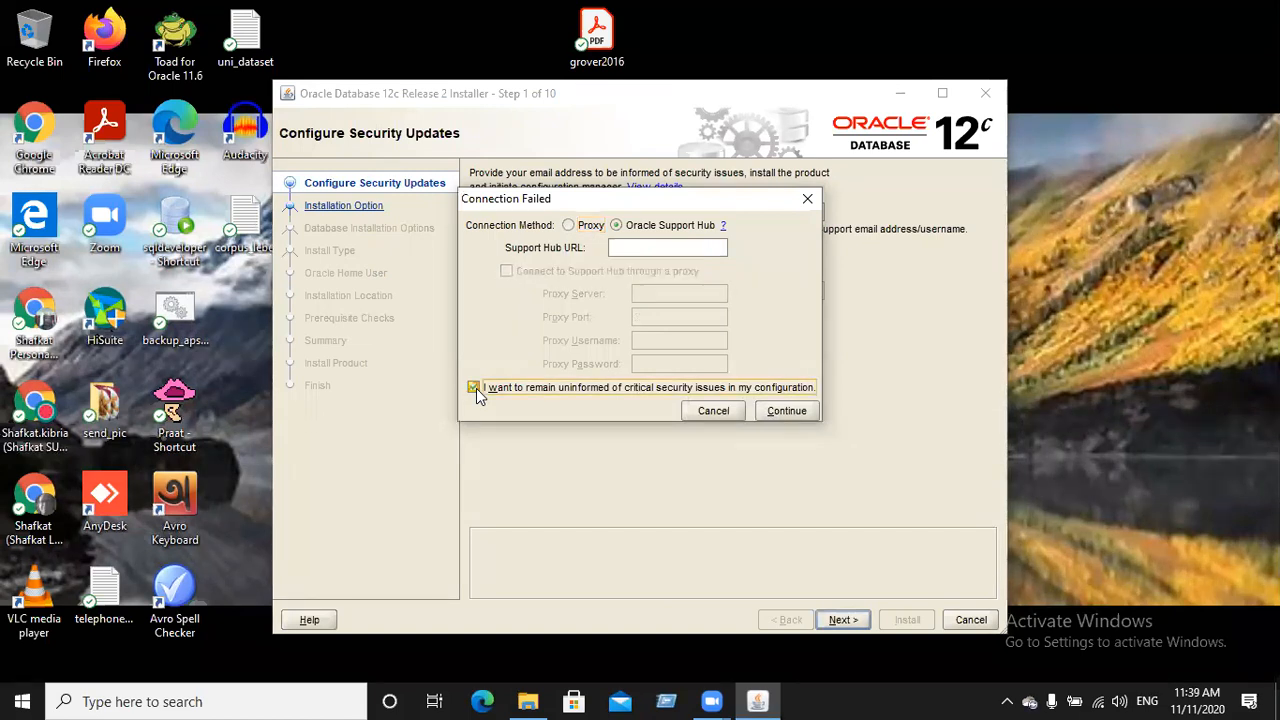
{"action": "left_click", "coordinate": [476, 388]}
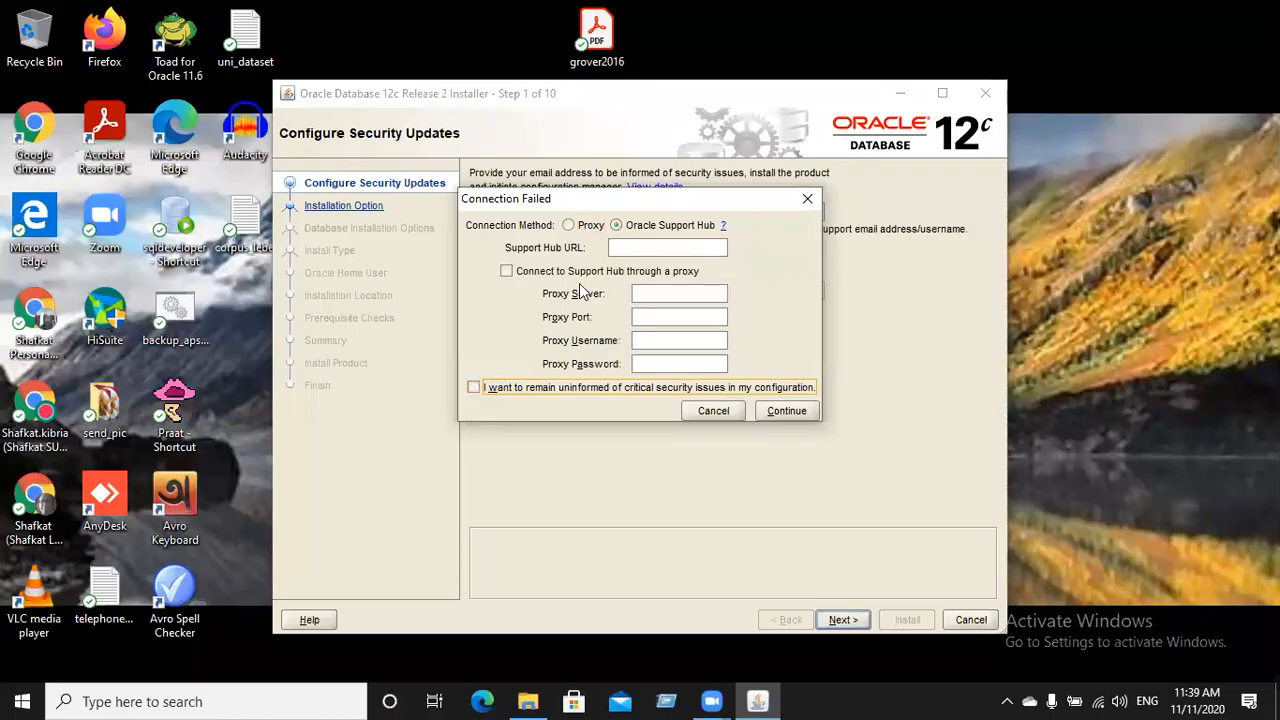
{"action": "left_click", "coordinate": [474, 387]}
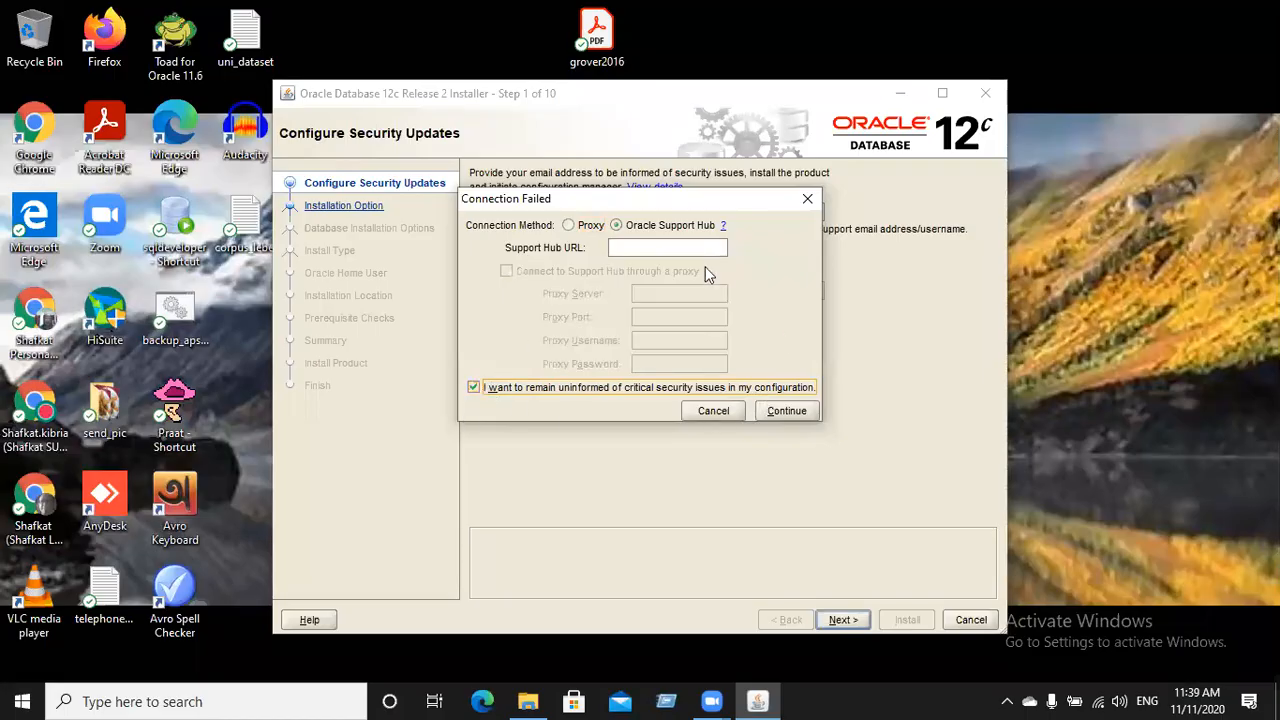
{"action": "left_click", "coordinate": [774, 407]}
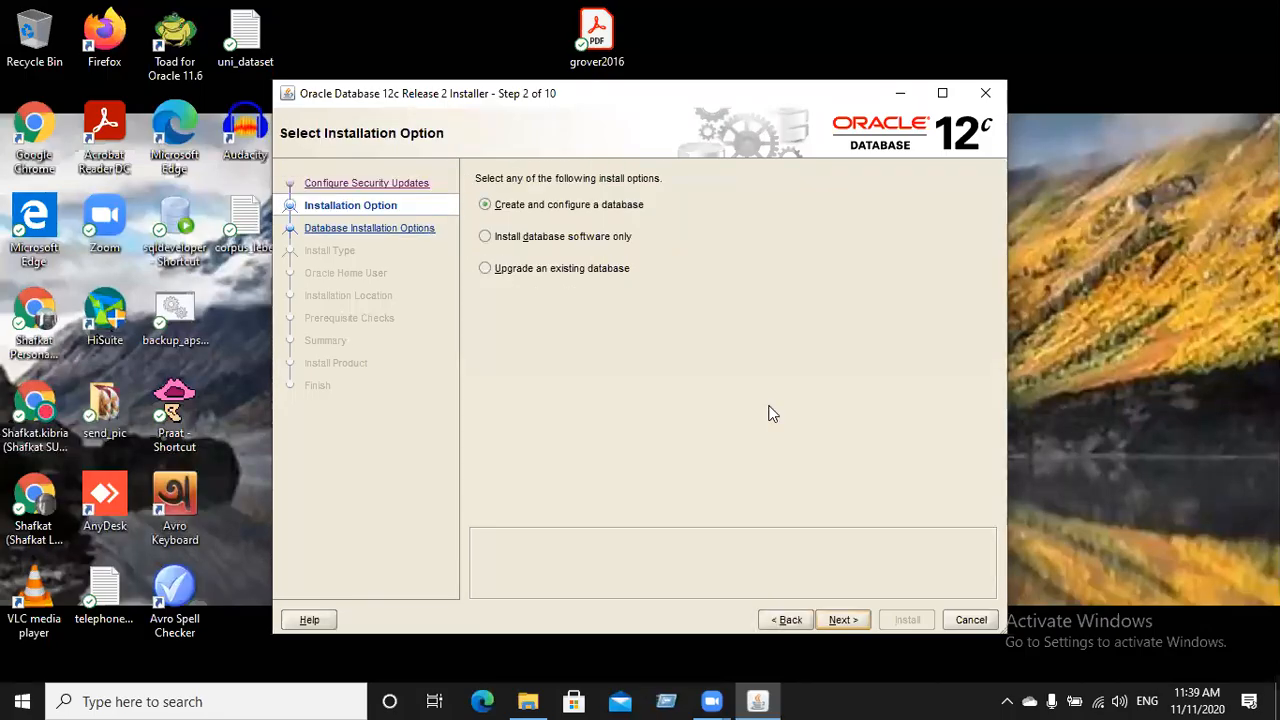
Select 'Create and configure a database' and proceed with a Desktop class install
{"action": "left_click", "coordinate": [556, 204]}
{"action": "left_click", "coordinate": [833, 619]}
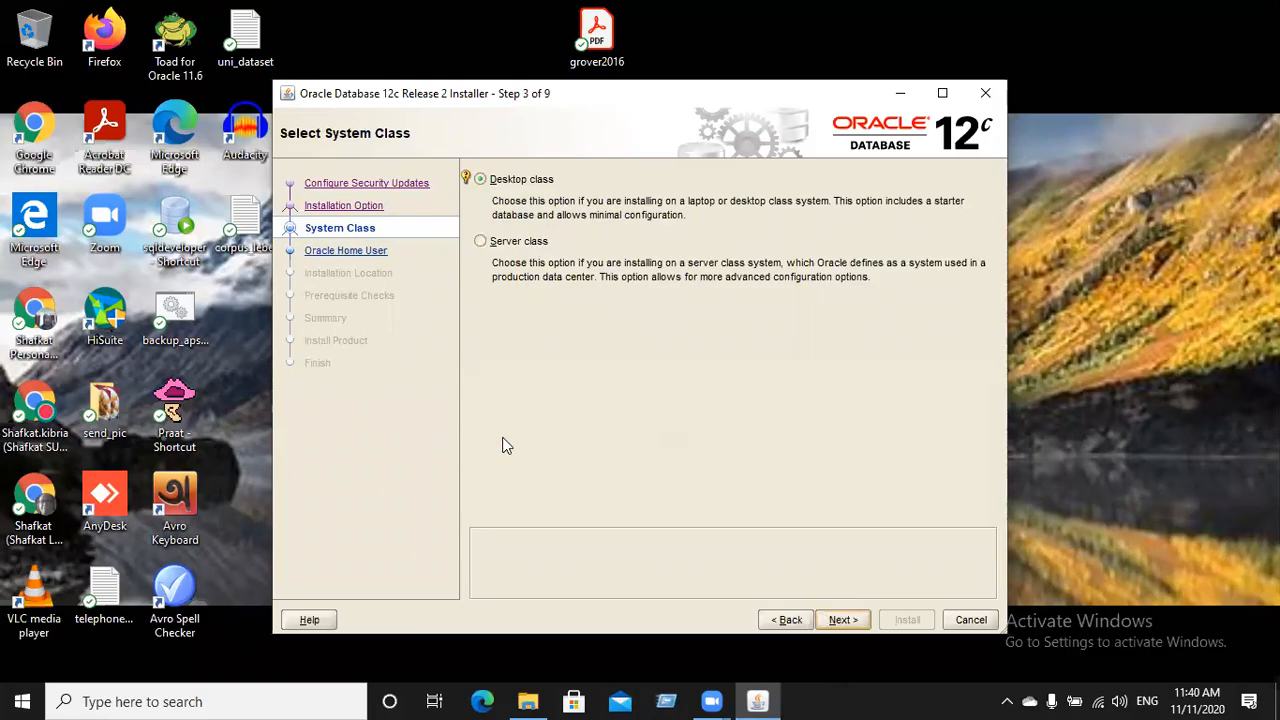
{"action": "left_click", "coordinate": [843, 620]}
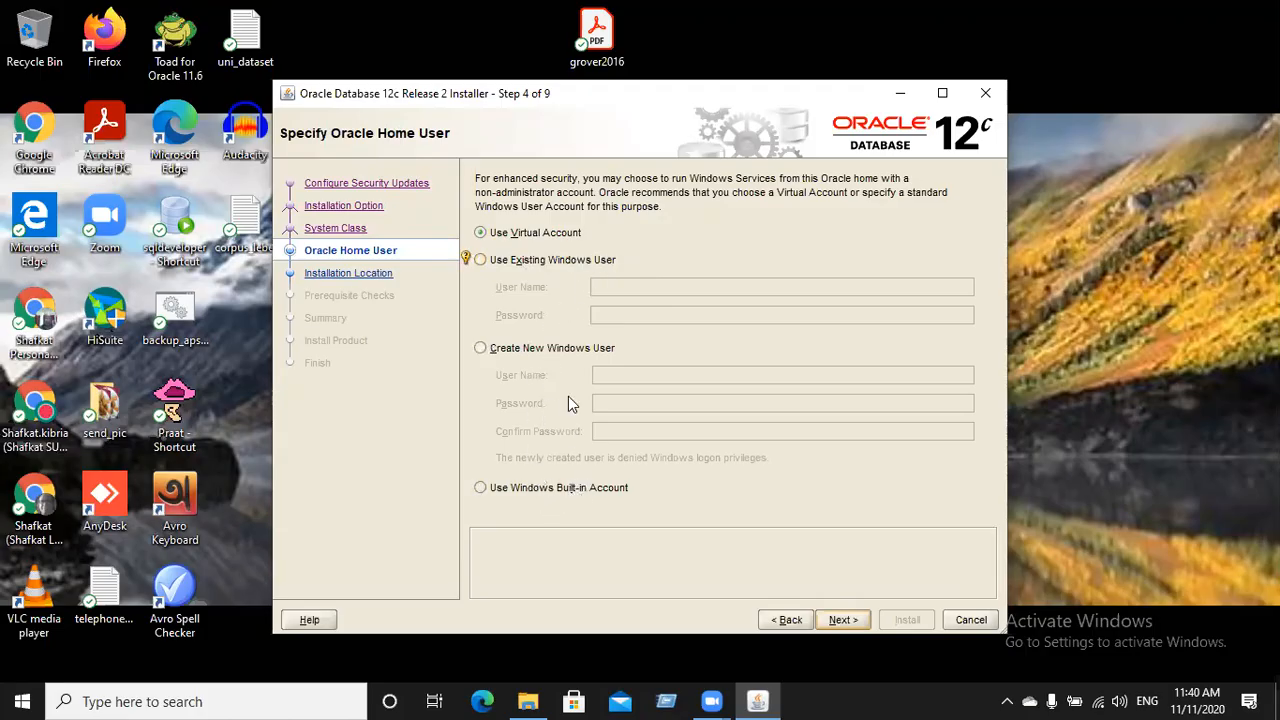
Keep Use Virtual Account as the Oracle home user and move on to Typical Install Configuration
{"action": "left_click", "coordinate": [843, 621]}
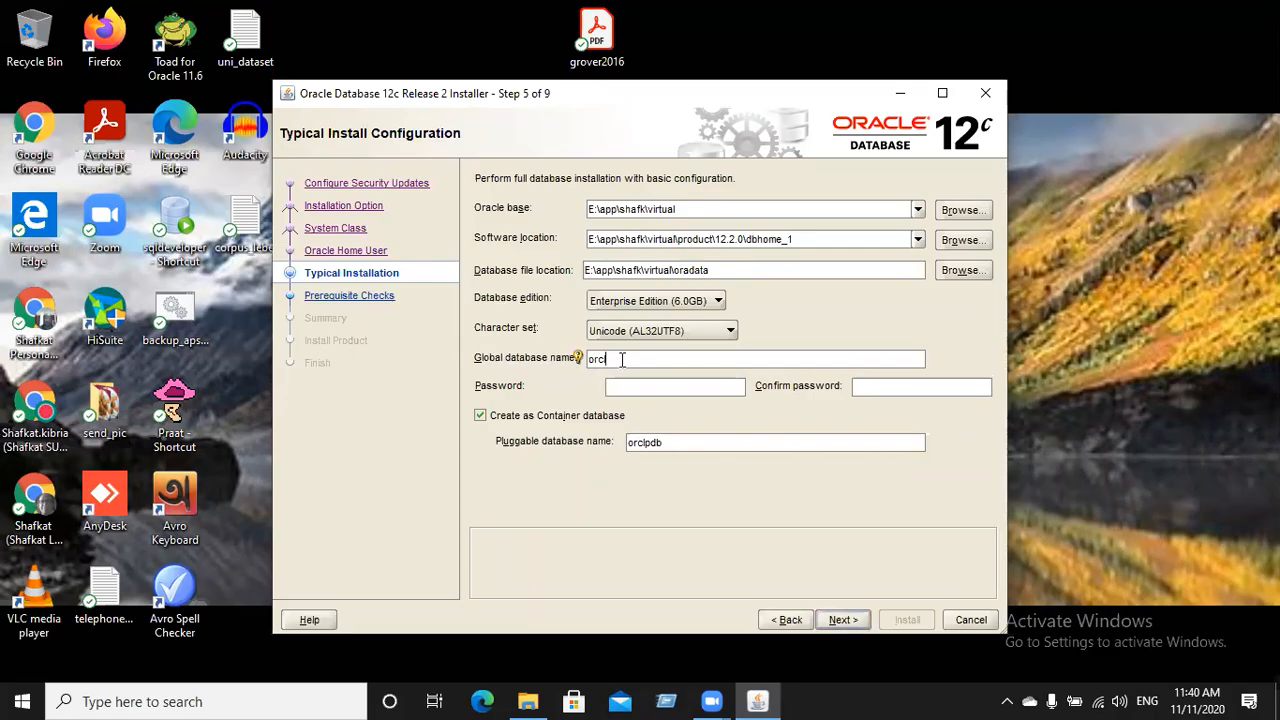
Untick 'Create as Container database' and change the global database name from orcl to ludb
{"action": "left_click", "coordinate": [480, 415]}
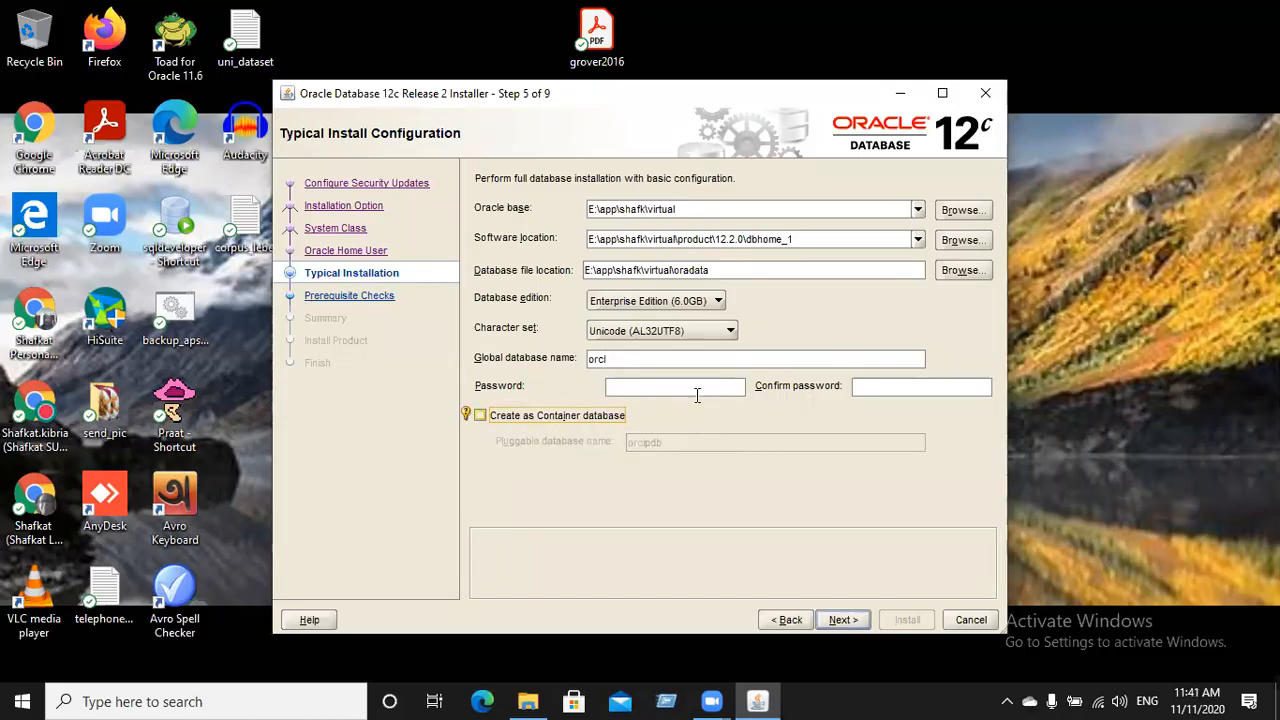
{"action": "left_click", "coordinate": [627, 359]}
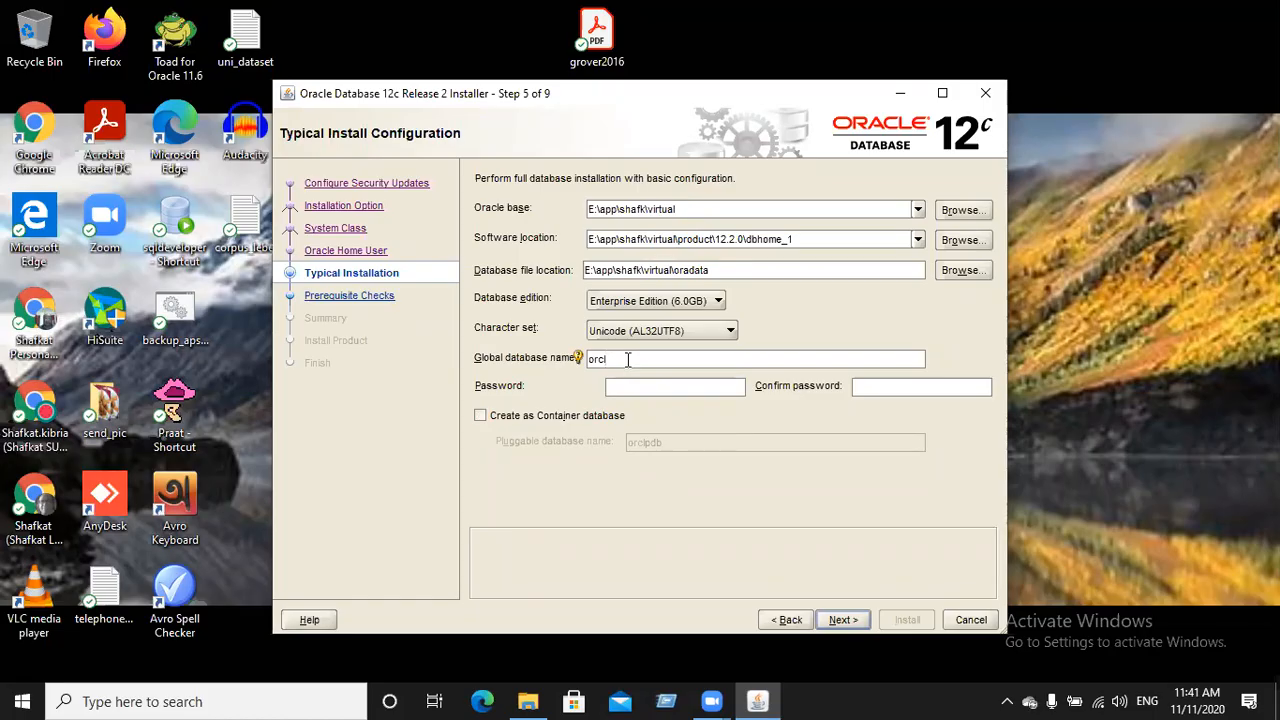
{"action": "key", "text": "BackSpace"}
{"action": "key", "text": "BackSpace"}
{"action": "key", "text": "BackSpace"}
{"action": "type", "text": "ludb"}
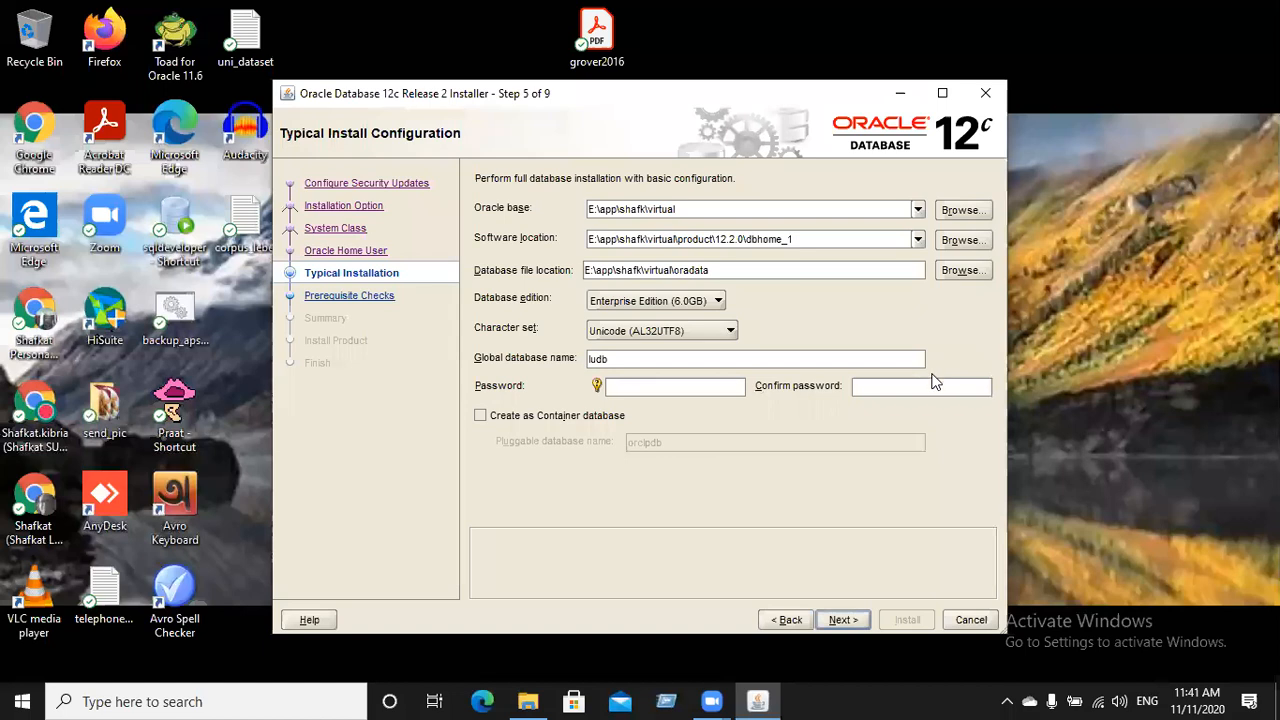
{"action": "left_click", "coordinate": [903, 387]}
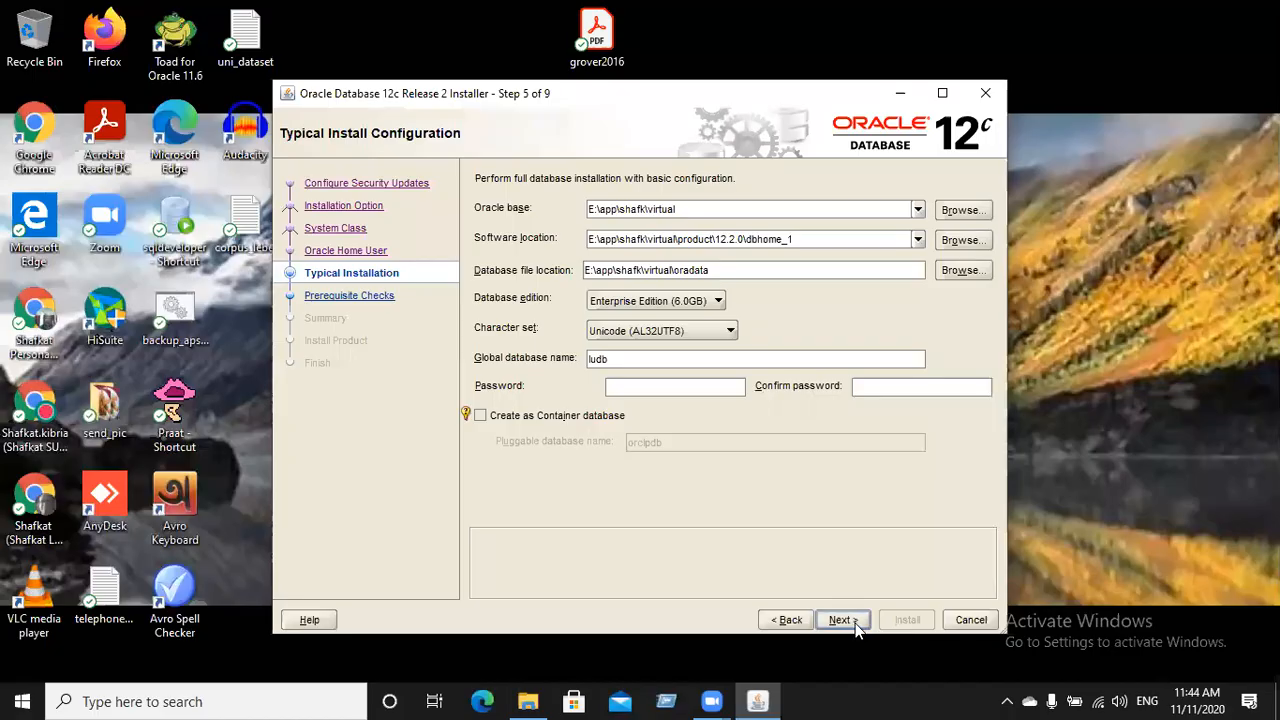
Type and erase a character in the admin Password field, leaving it empty with INS-30001 shown
{"action": "left_click", "coordinate": [958, 621]}
{"action": "left_click", "coordinate": [646, 395]}
{"action": "type", "text": "o"}
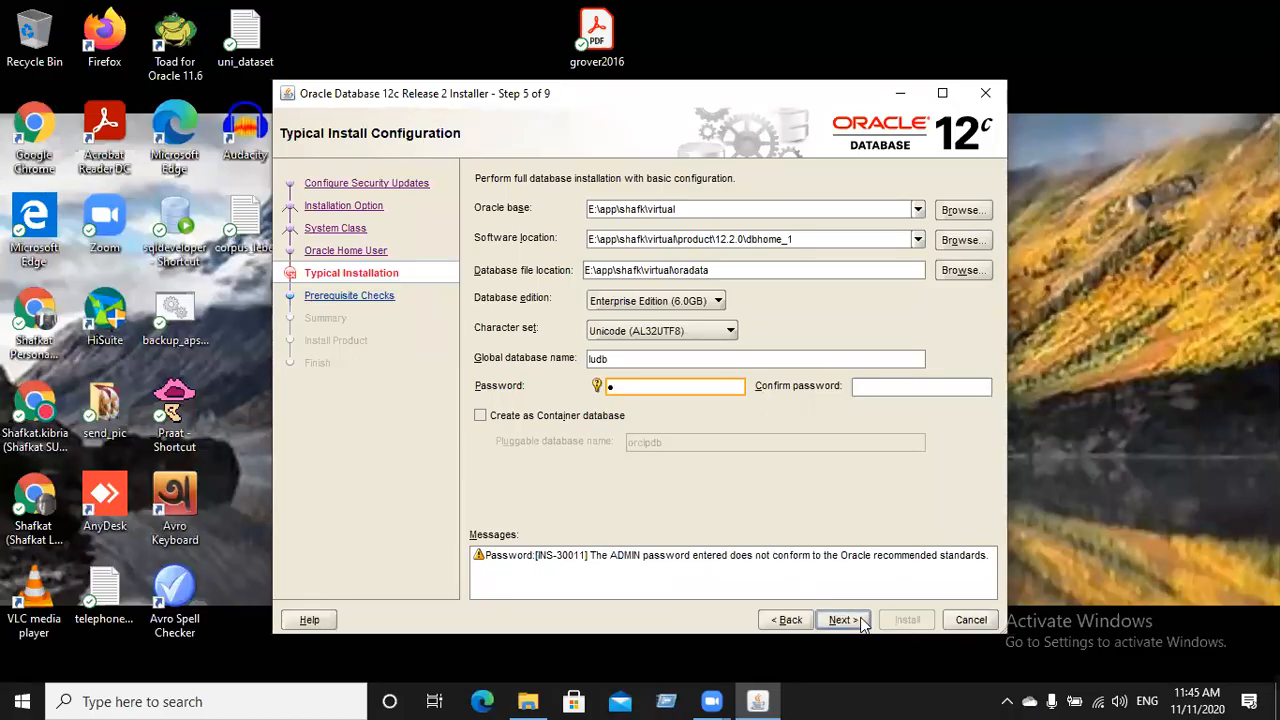
{"action": "key", "text": "BackSpace"}
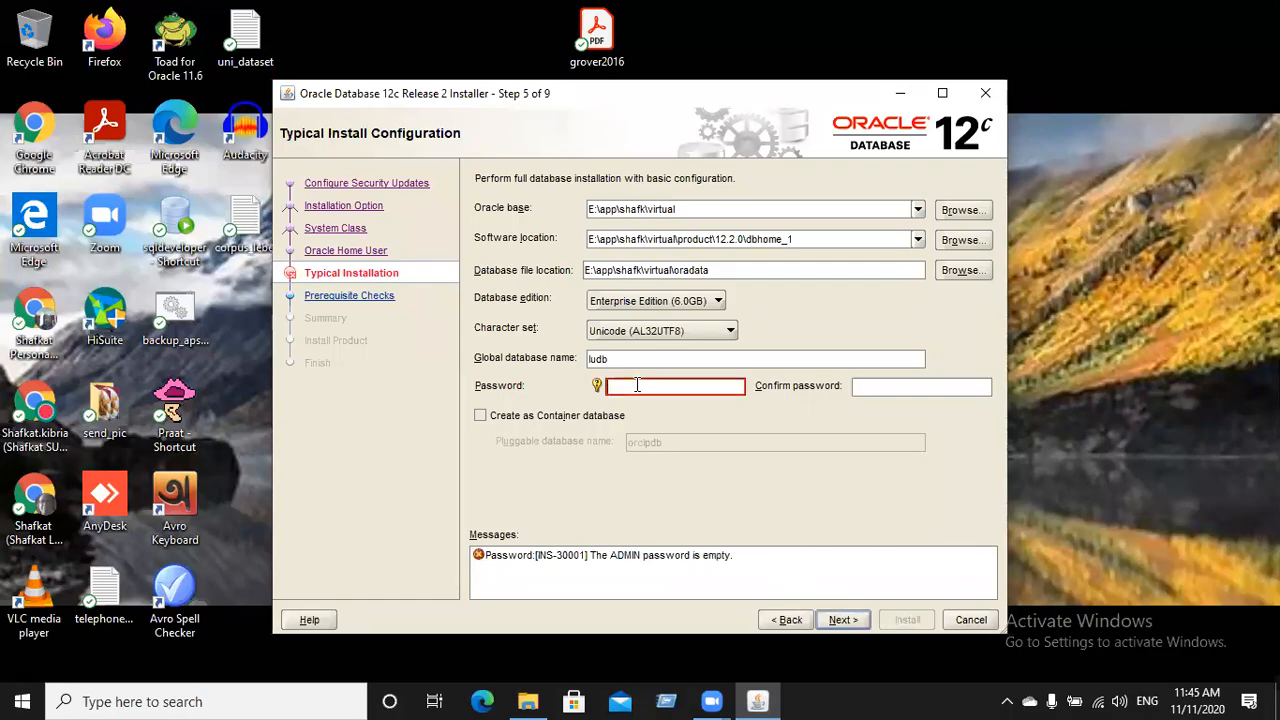